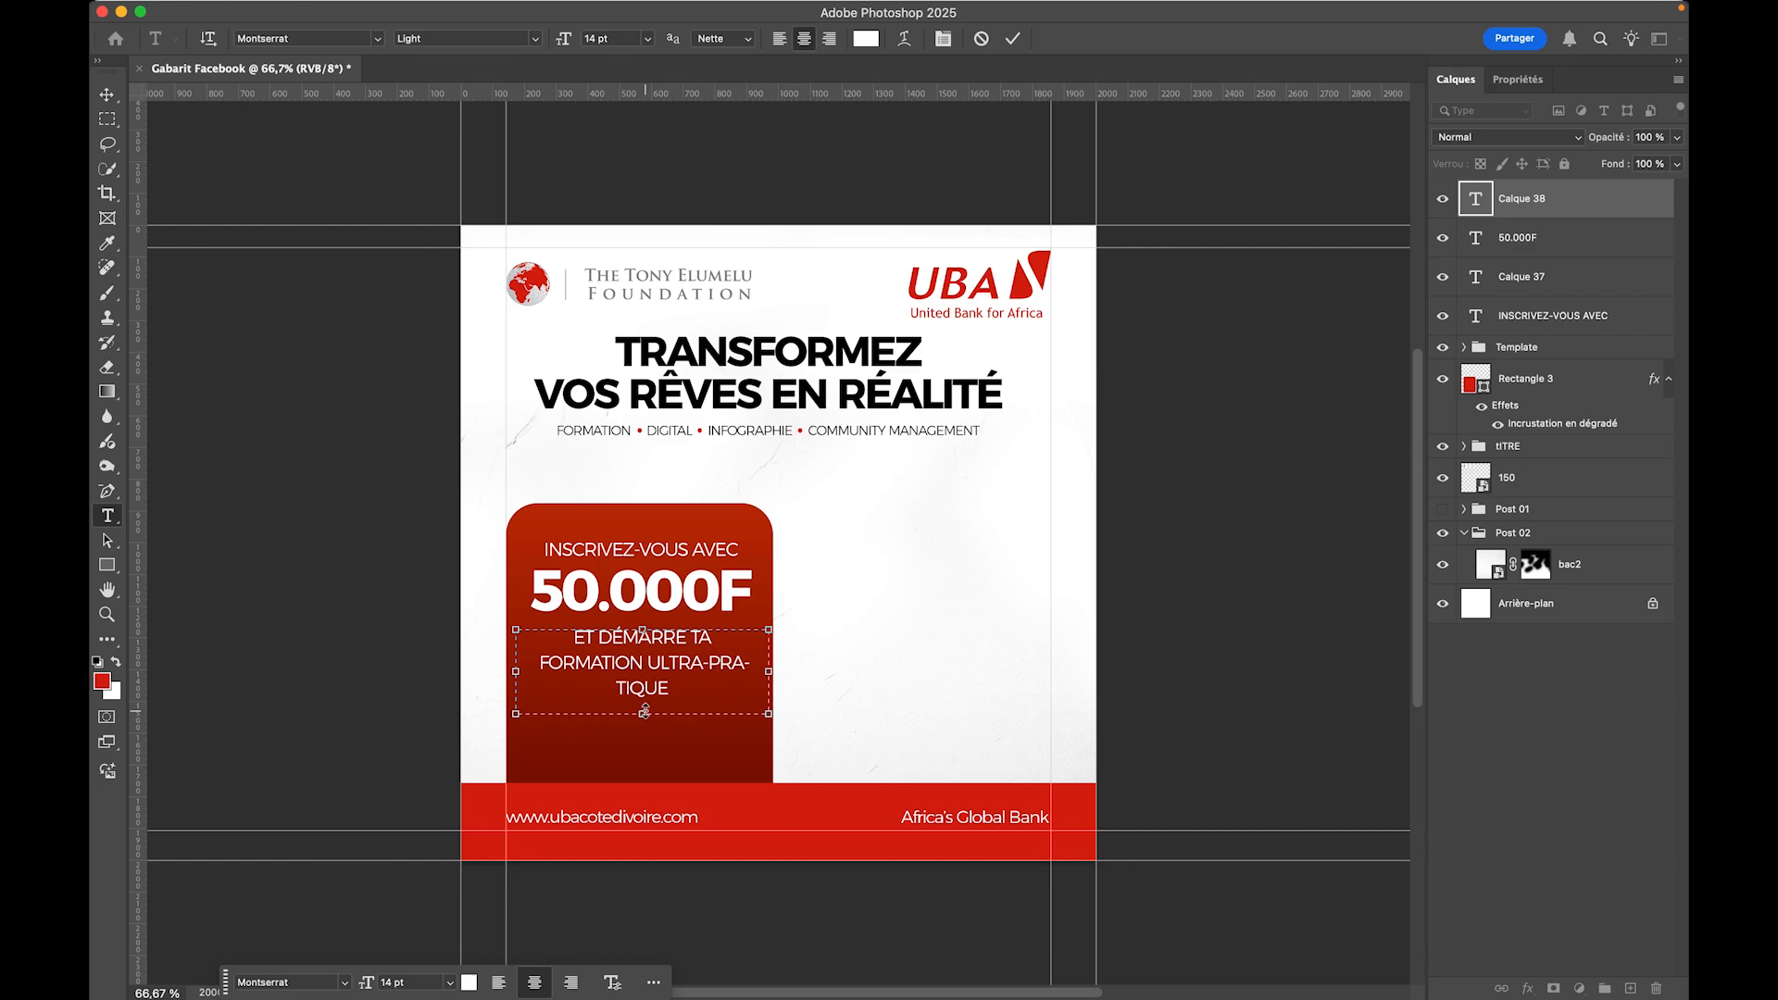
- Set the text block below 50.000F to 7 pt with 10 pt leading and shorten its text box to fit two lines
key("super+a")
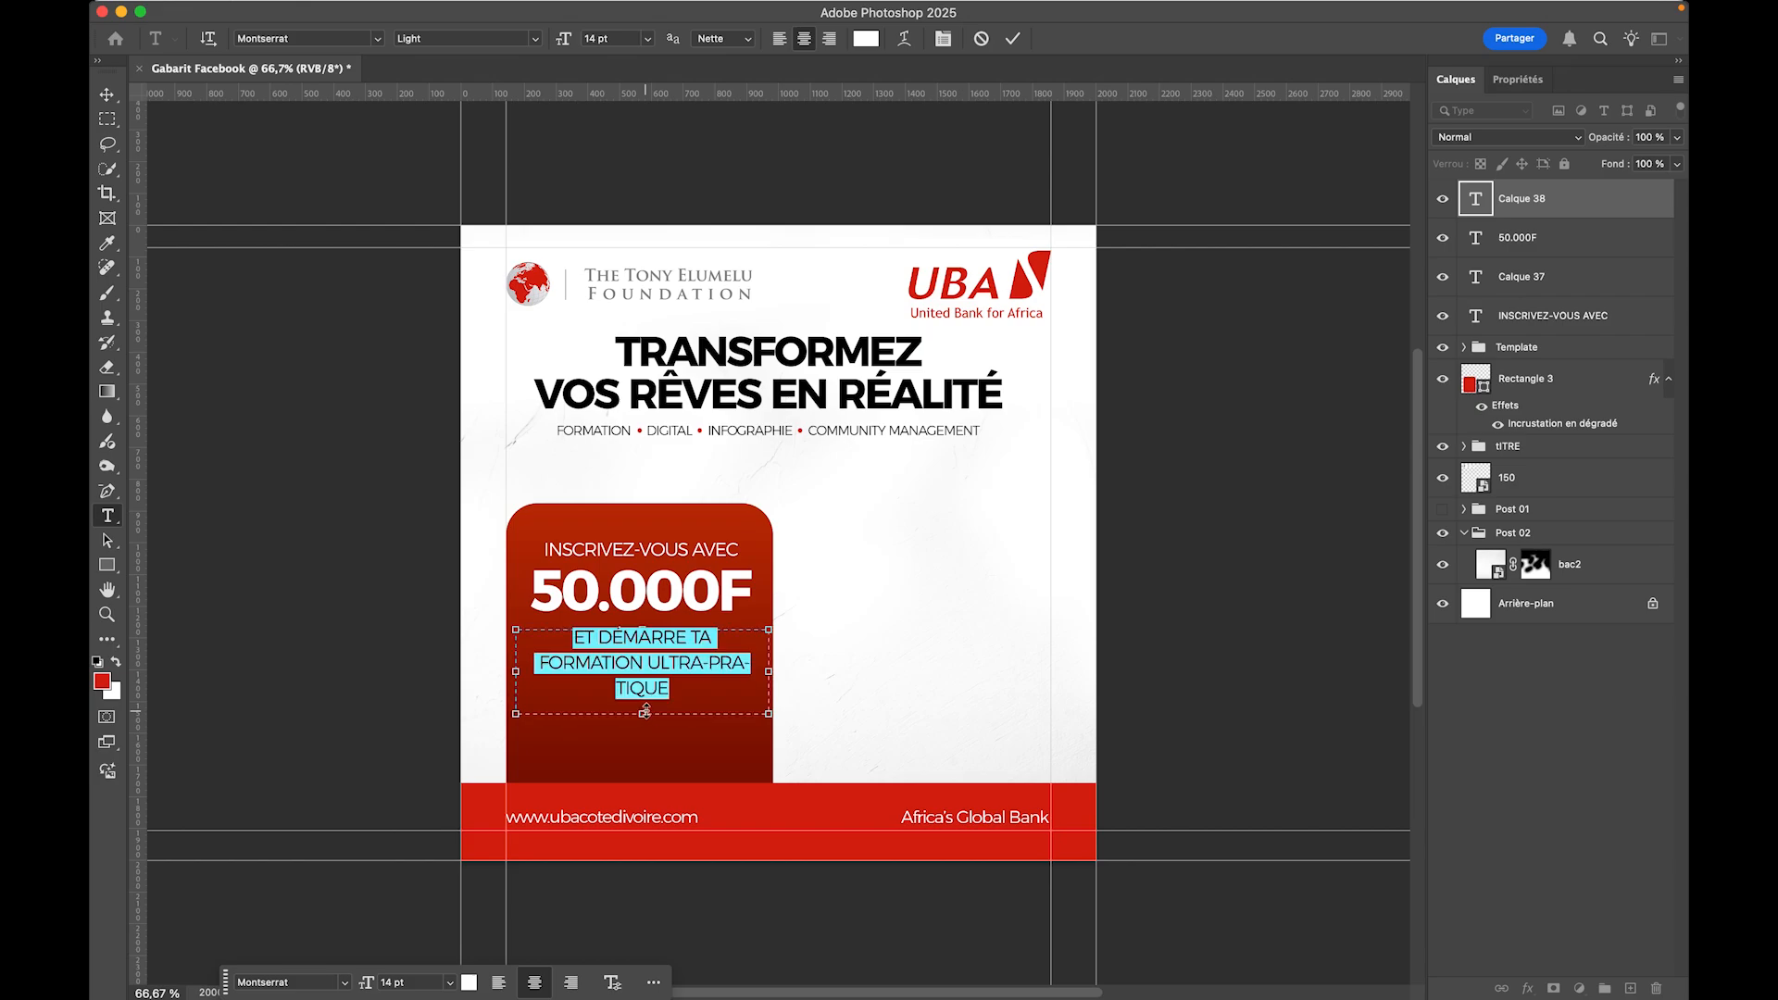
left_click_drag(564, 43, 560, 42)
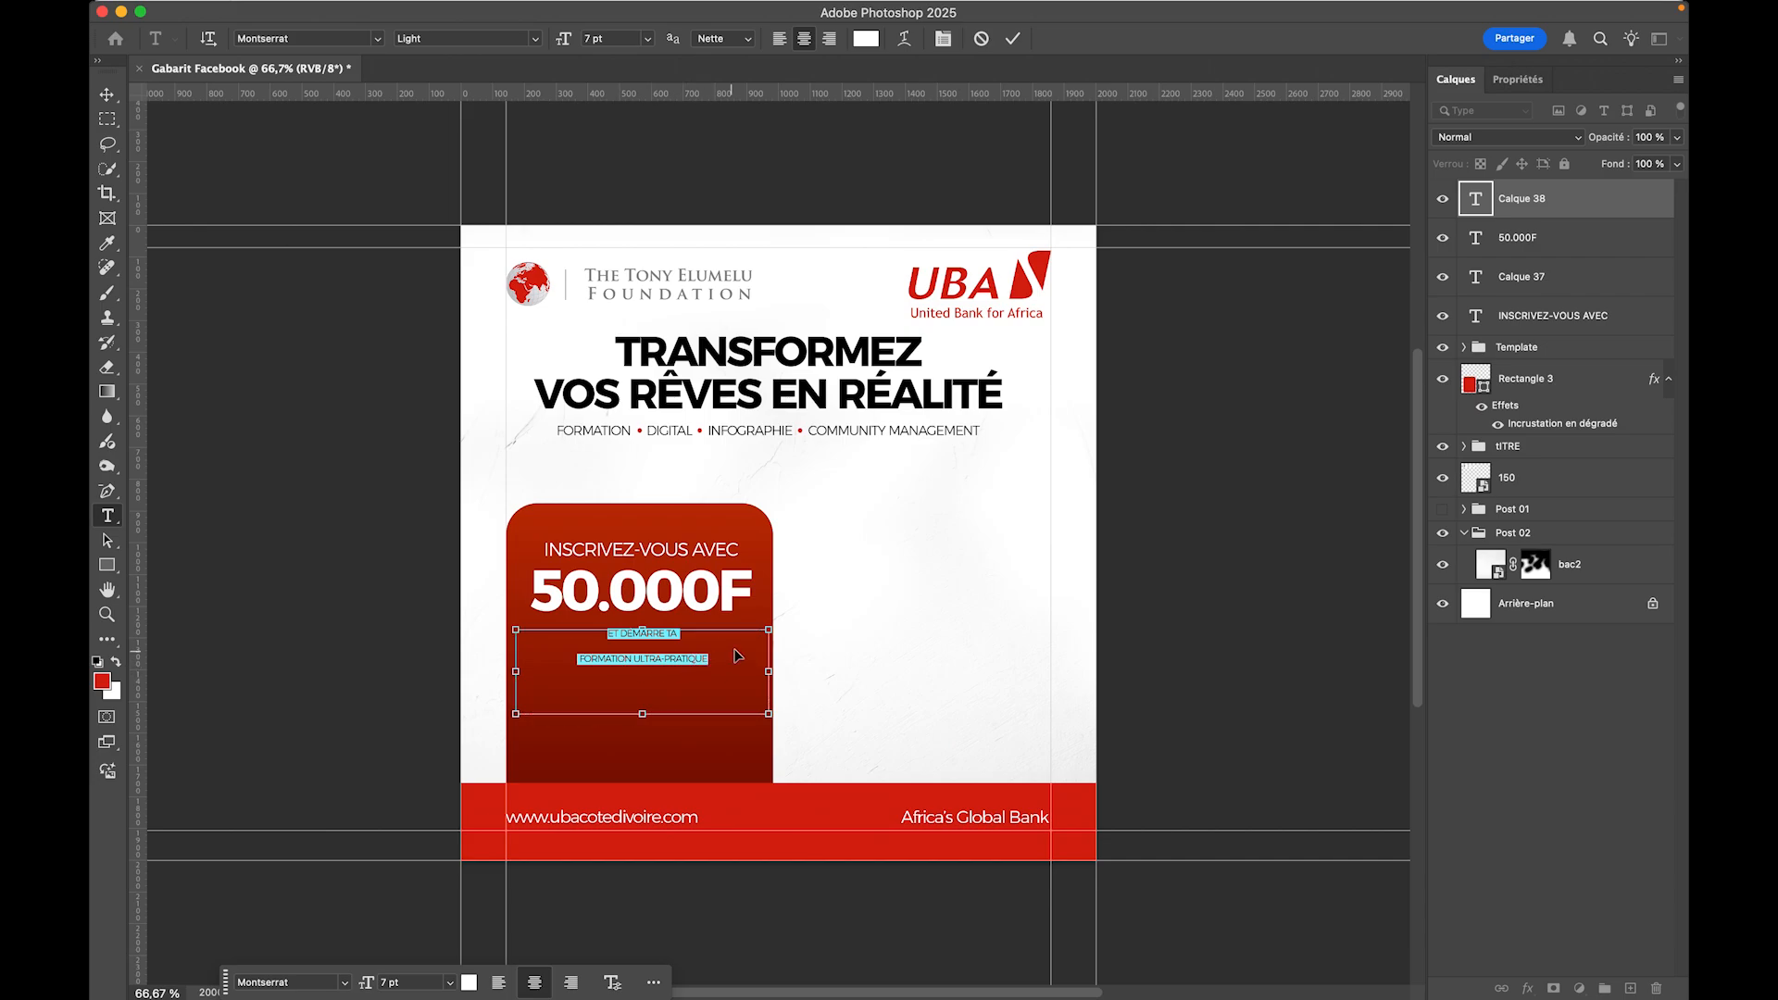
key("super+t")
left_click_drag(1333, 269, 1335, 270)
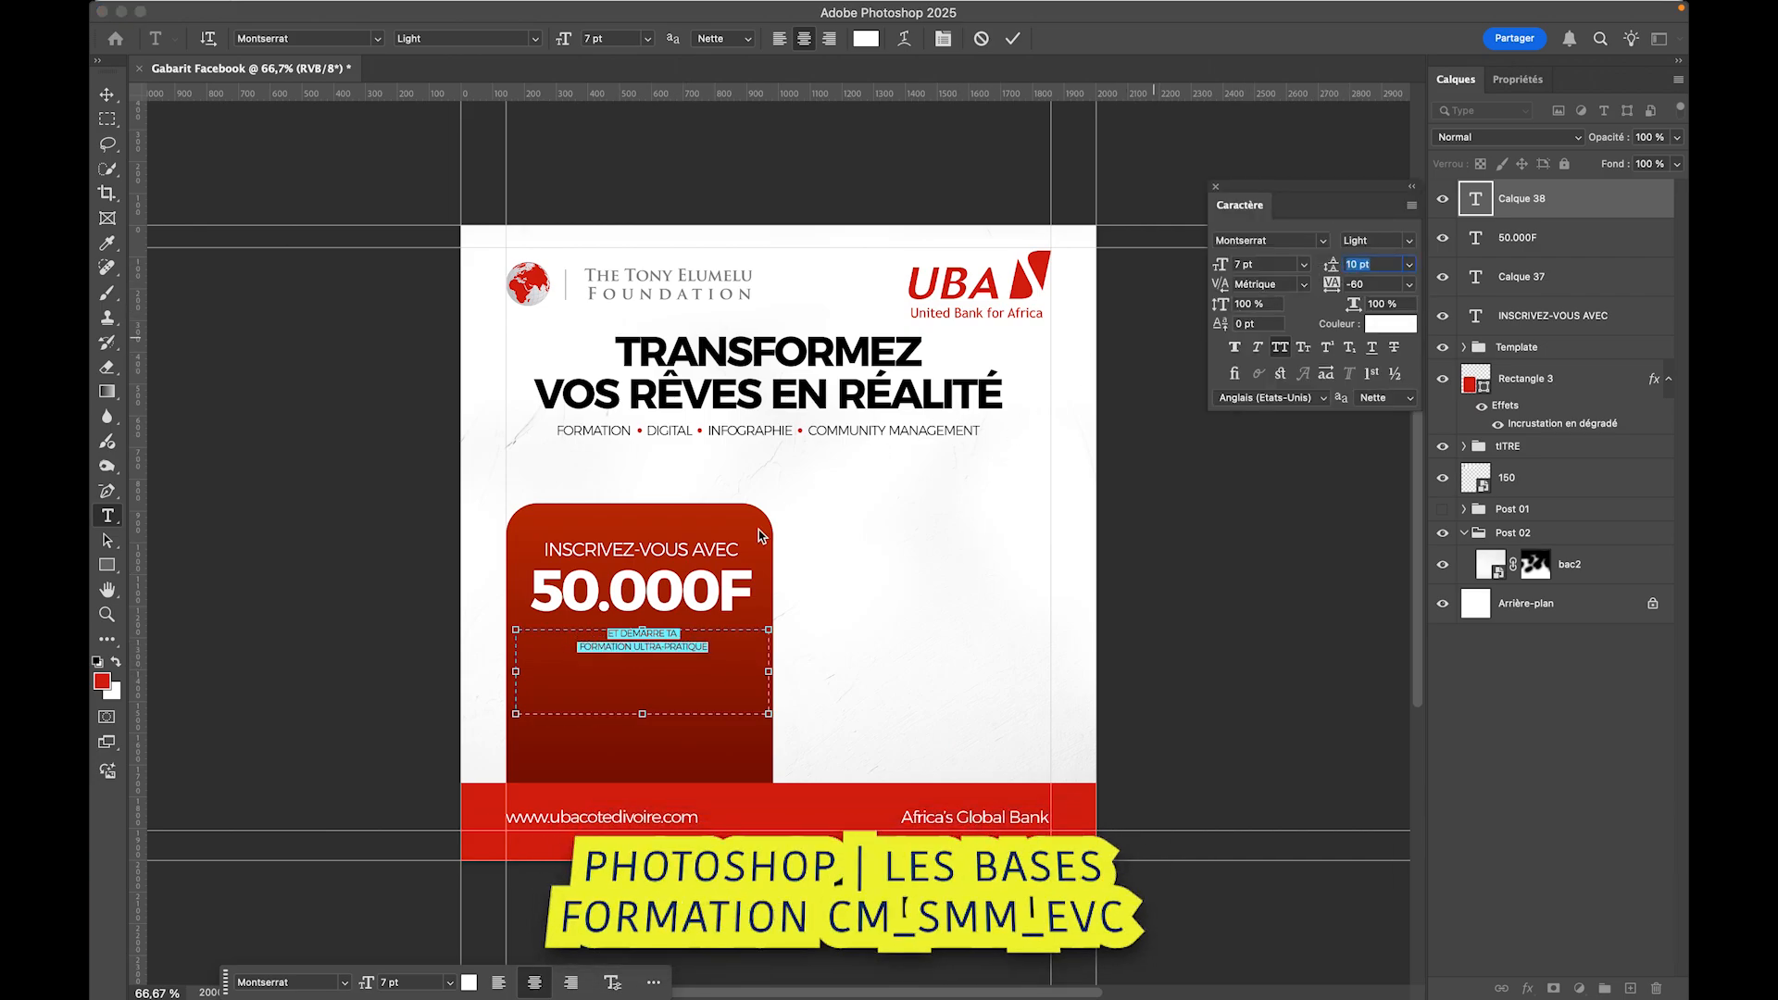
left_click_drag(643, 714, 641, 663)
left_click(108, 95)
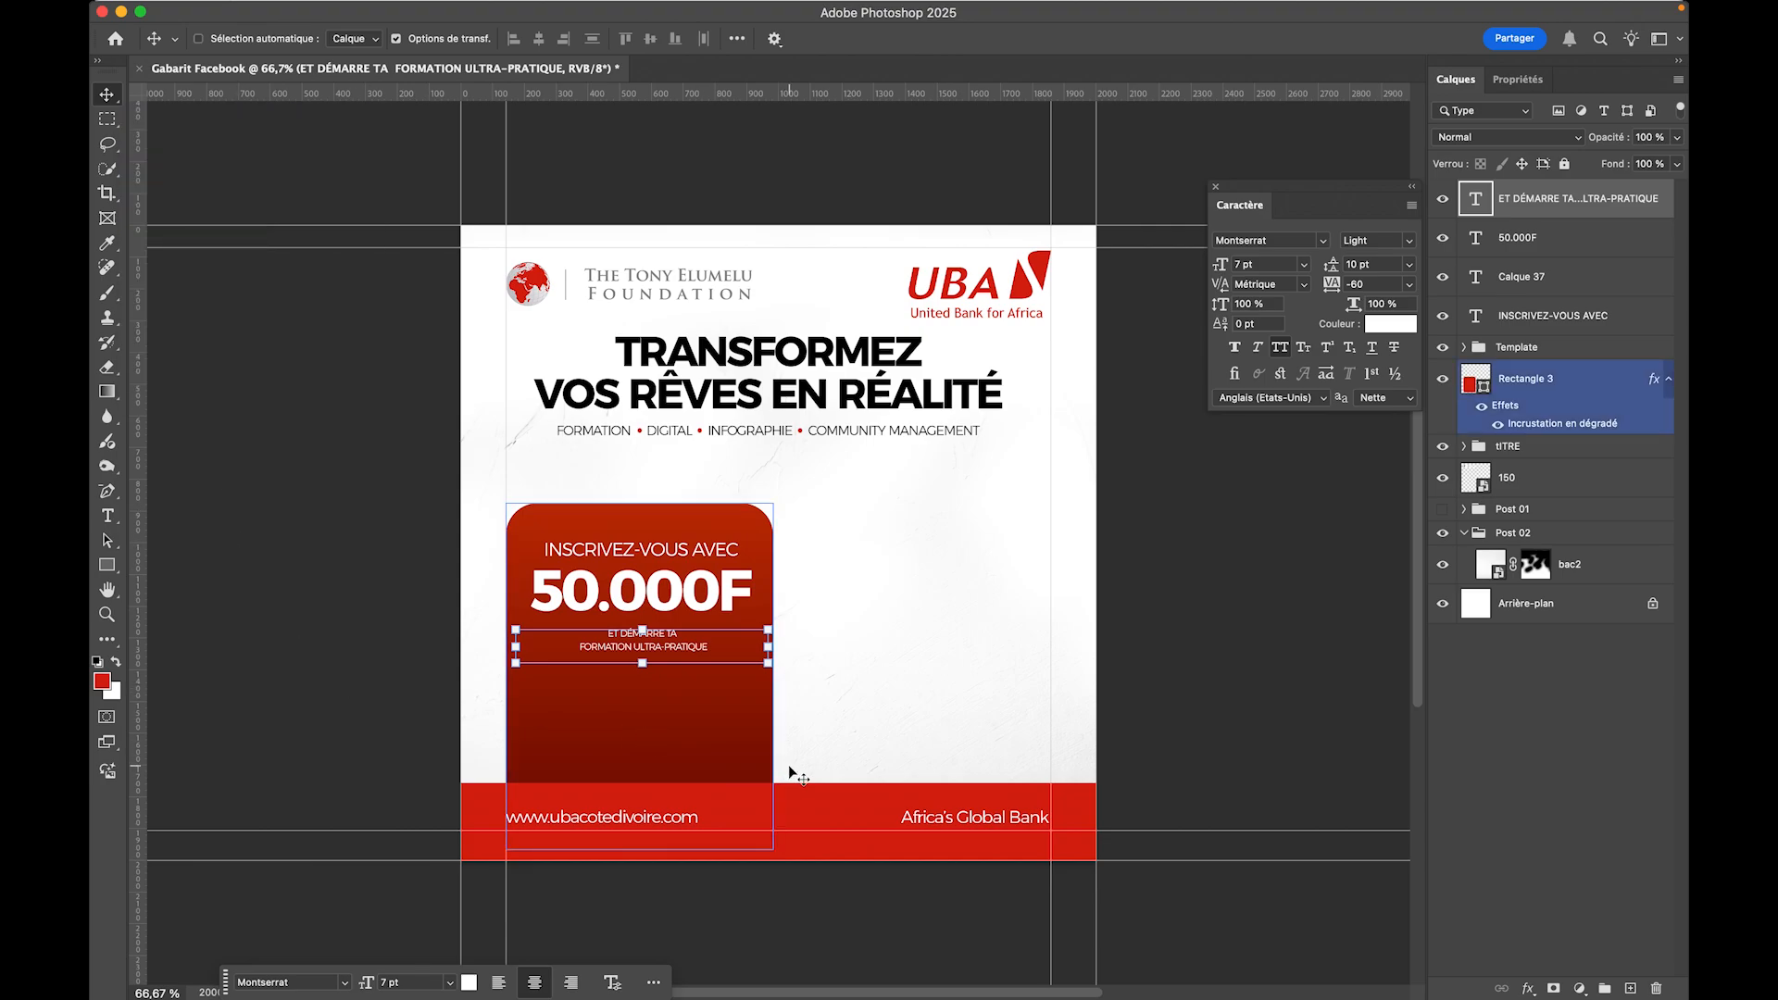
- Scale the ET DÉMARRE TA FORMATION ULTRA-PRATIQUE text proportionally to 174%
key("super+t")
left_click_drag(422, 46, 495, 62)
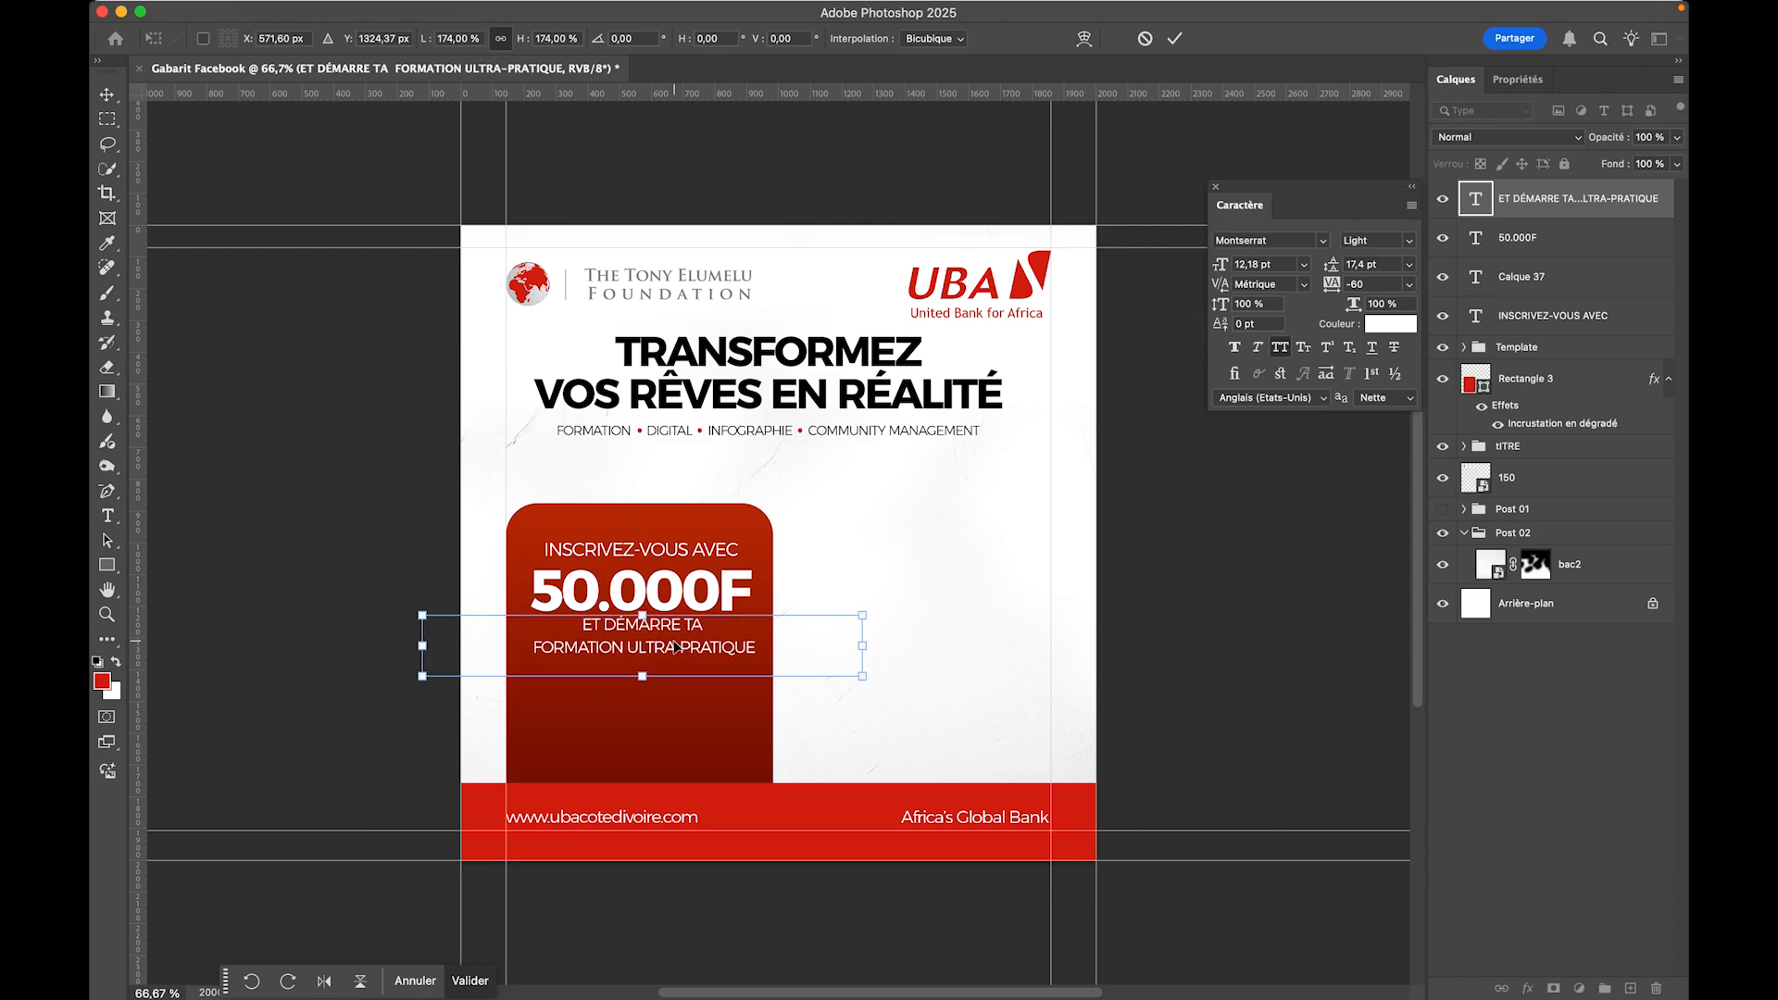
key("Return")
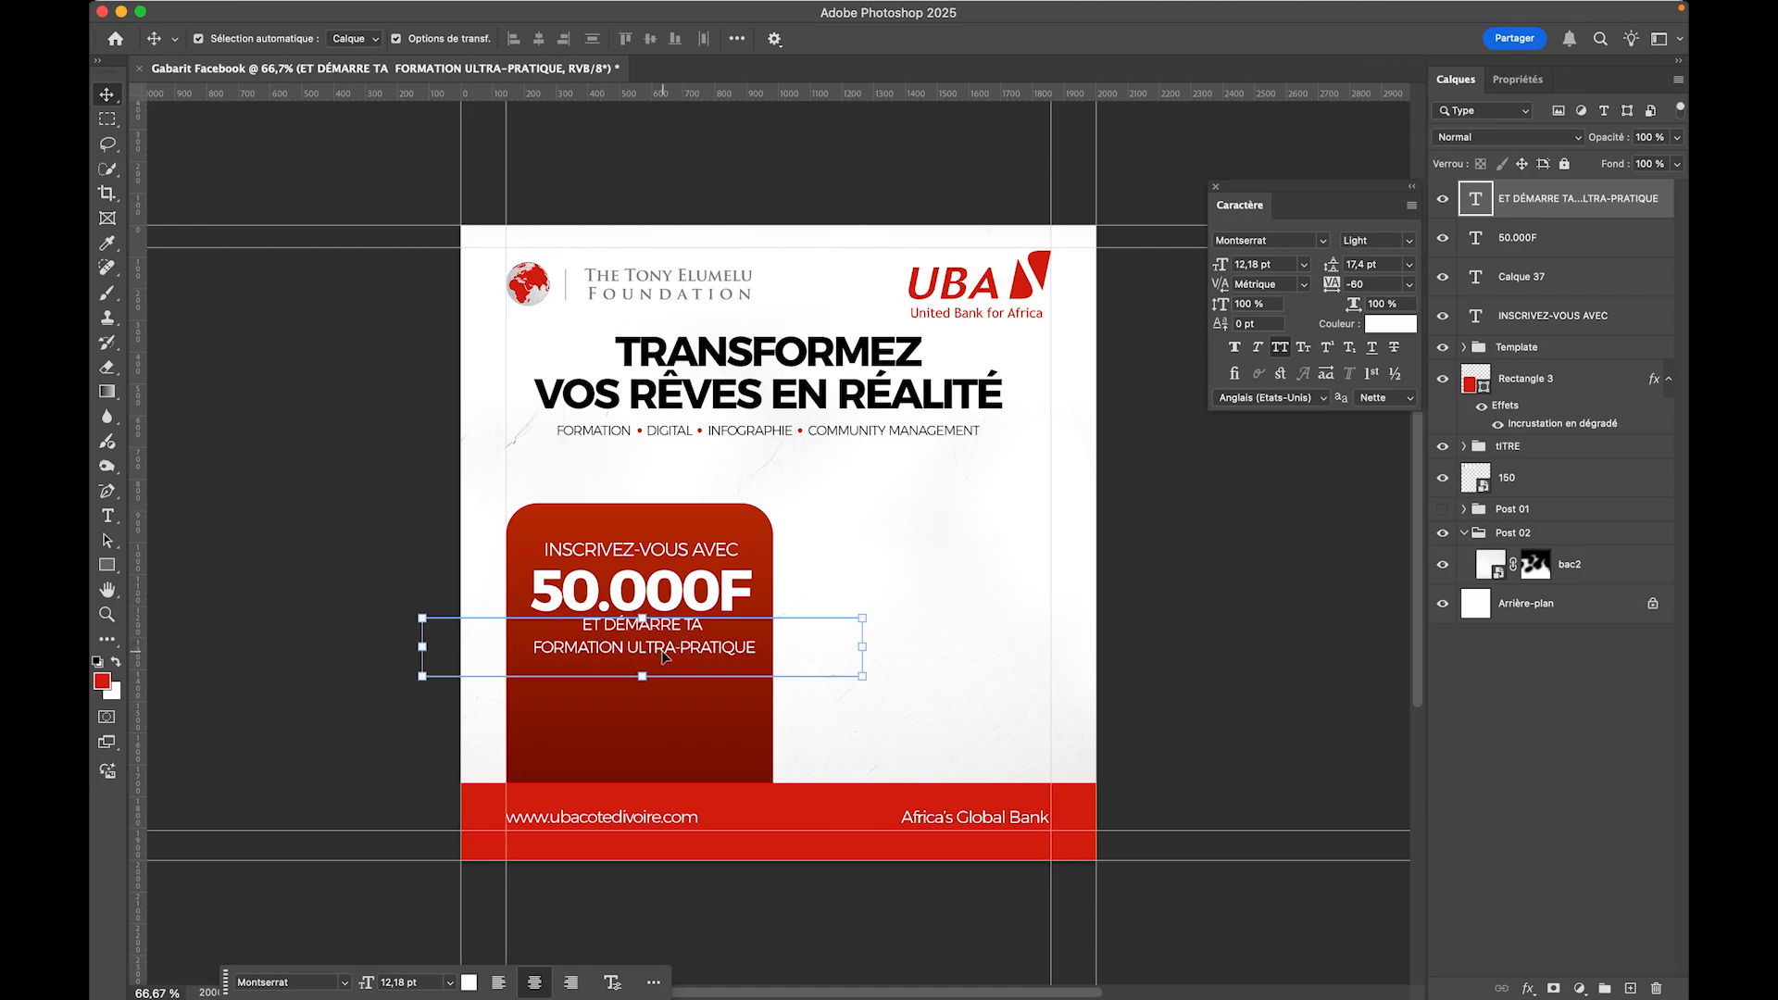
- Rebreak the scaled text so that ET DÉMARRE TA FORMATION fills the first line and ULTRA-PRATIQUE the second
double_click(569, 639)
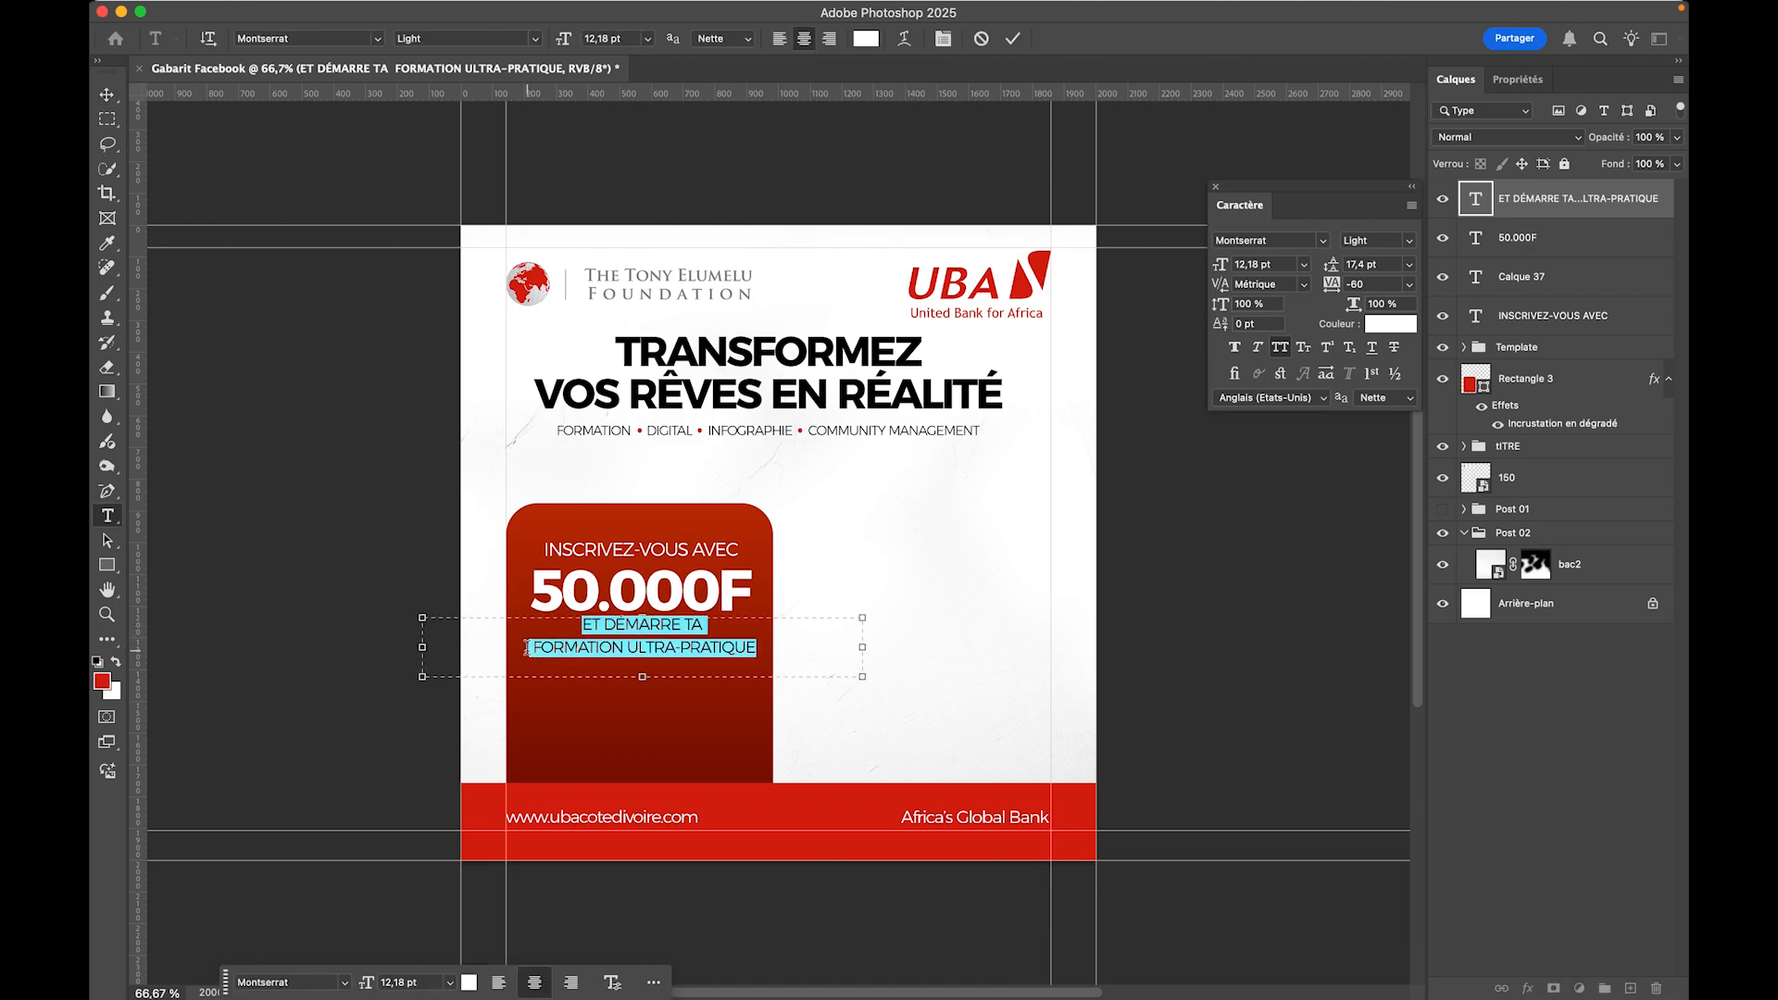
left_click(527, 647)
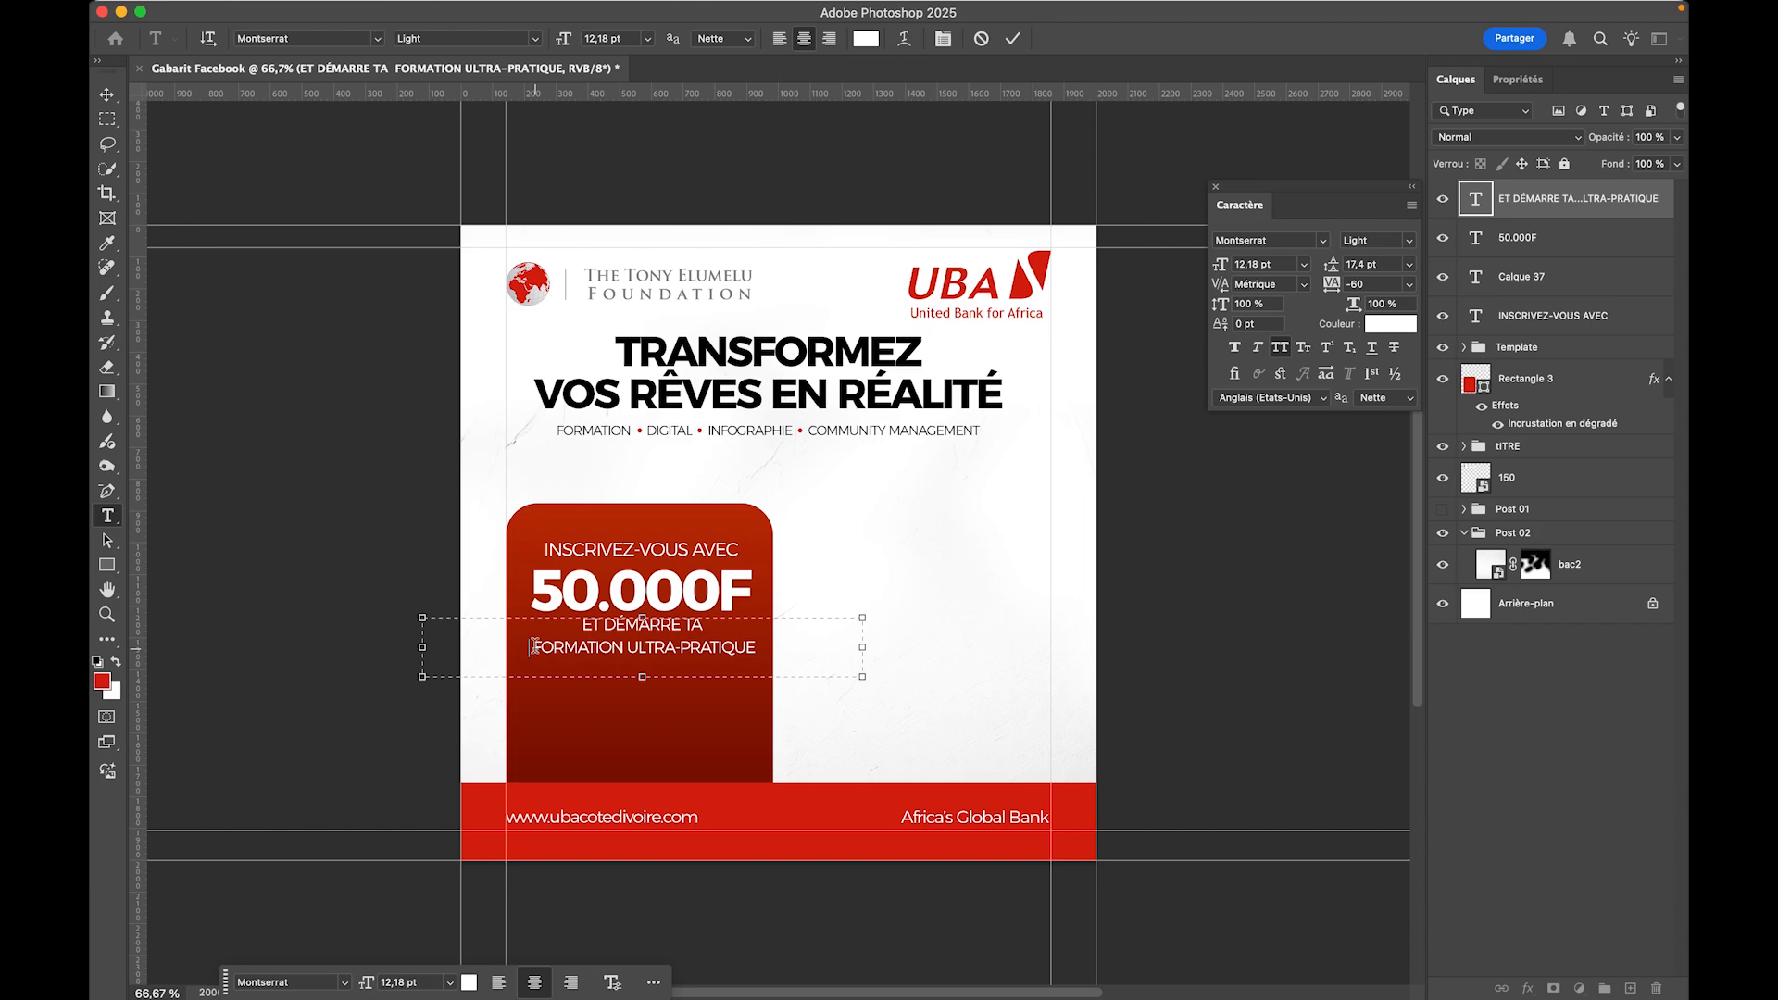
key("BackSpace")
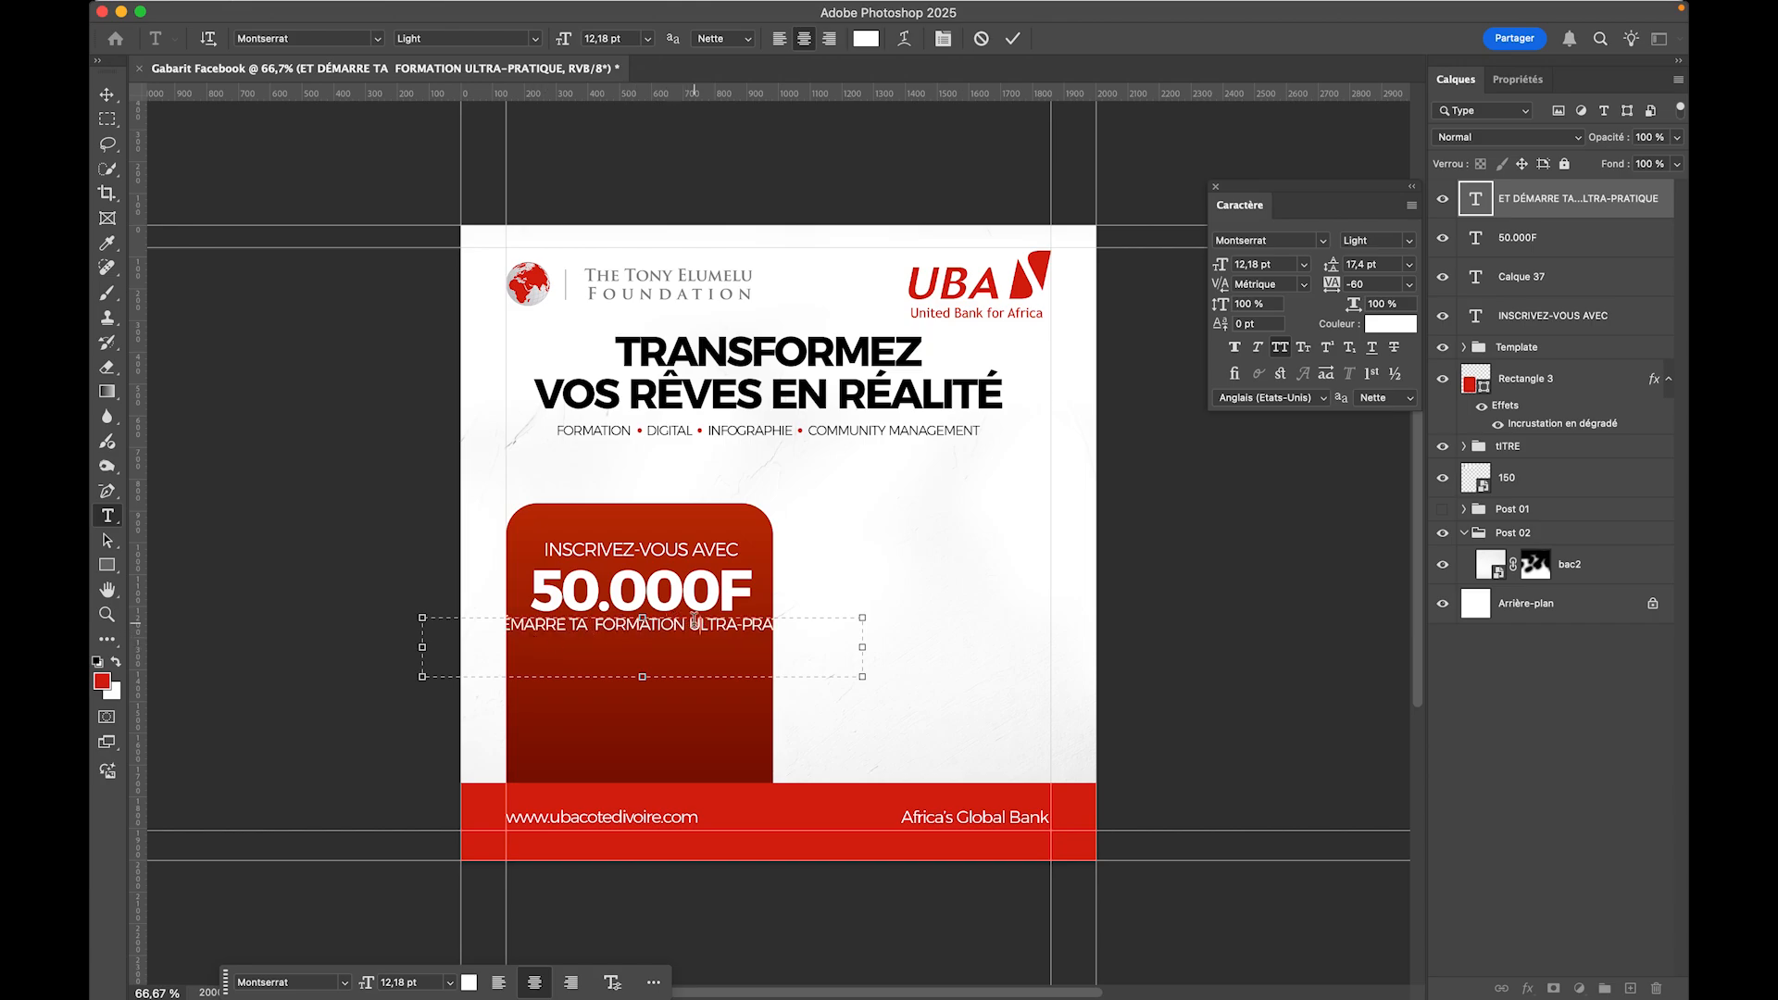
key("Return")
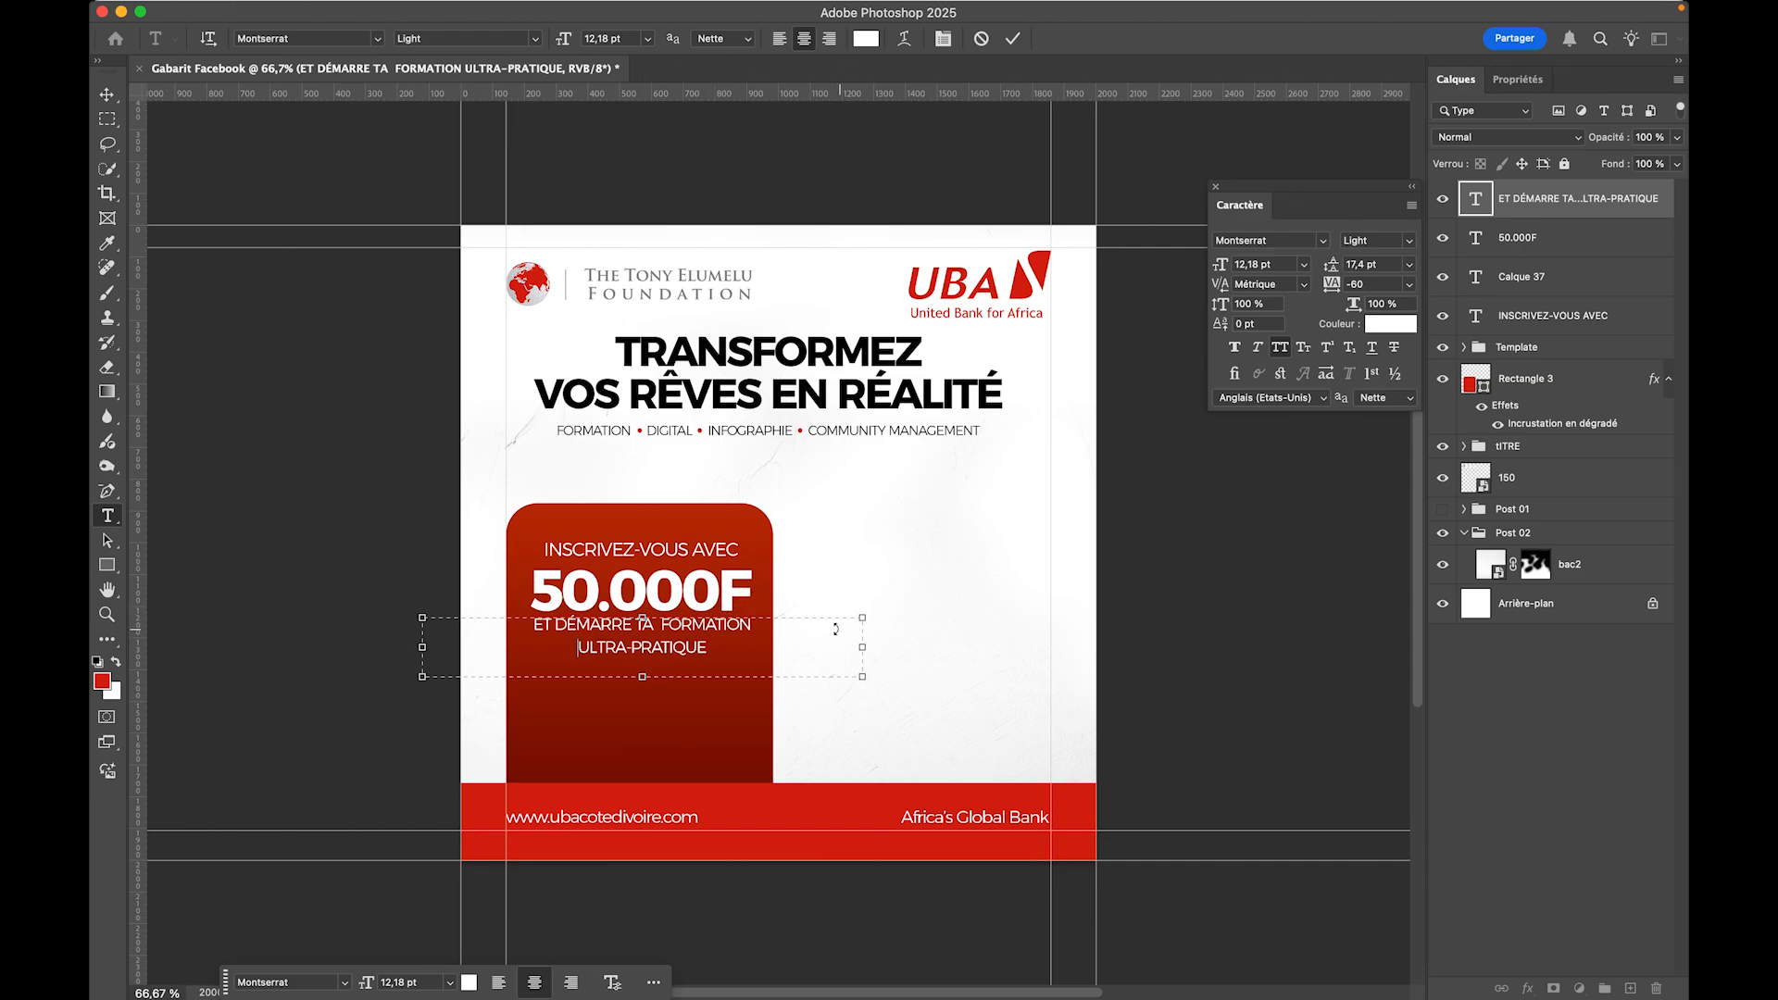
- Set the leading of the whole ET DÉMARRE TA FORMATION ULTRA-PRATIQUE text to 12 pt
key("super+a")
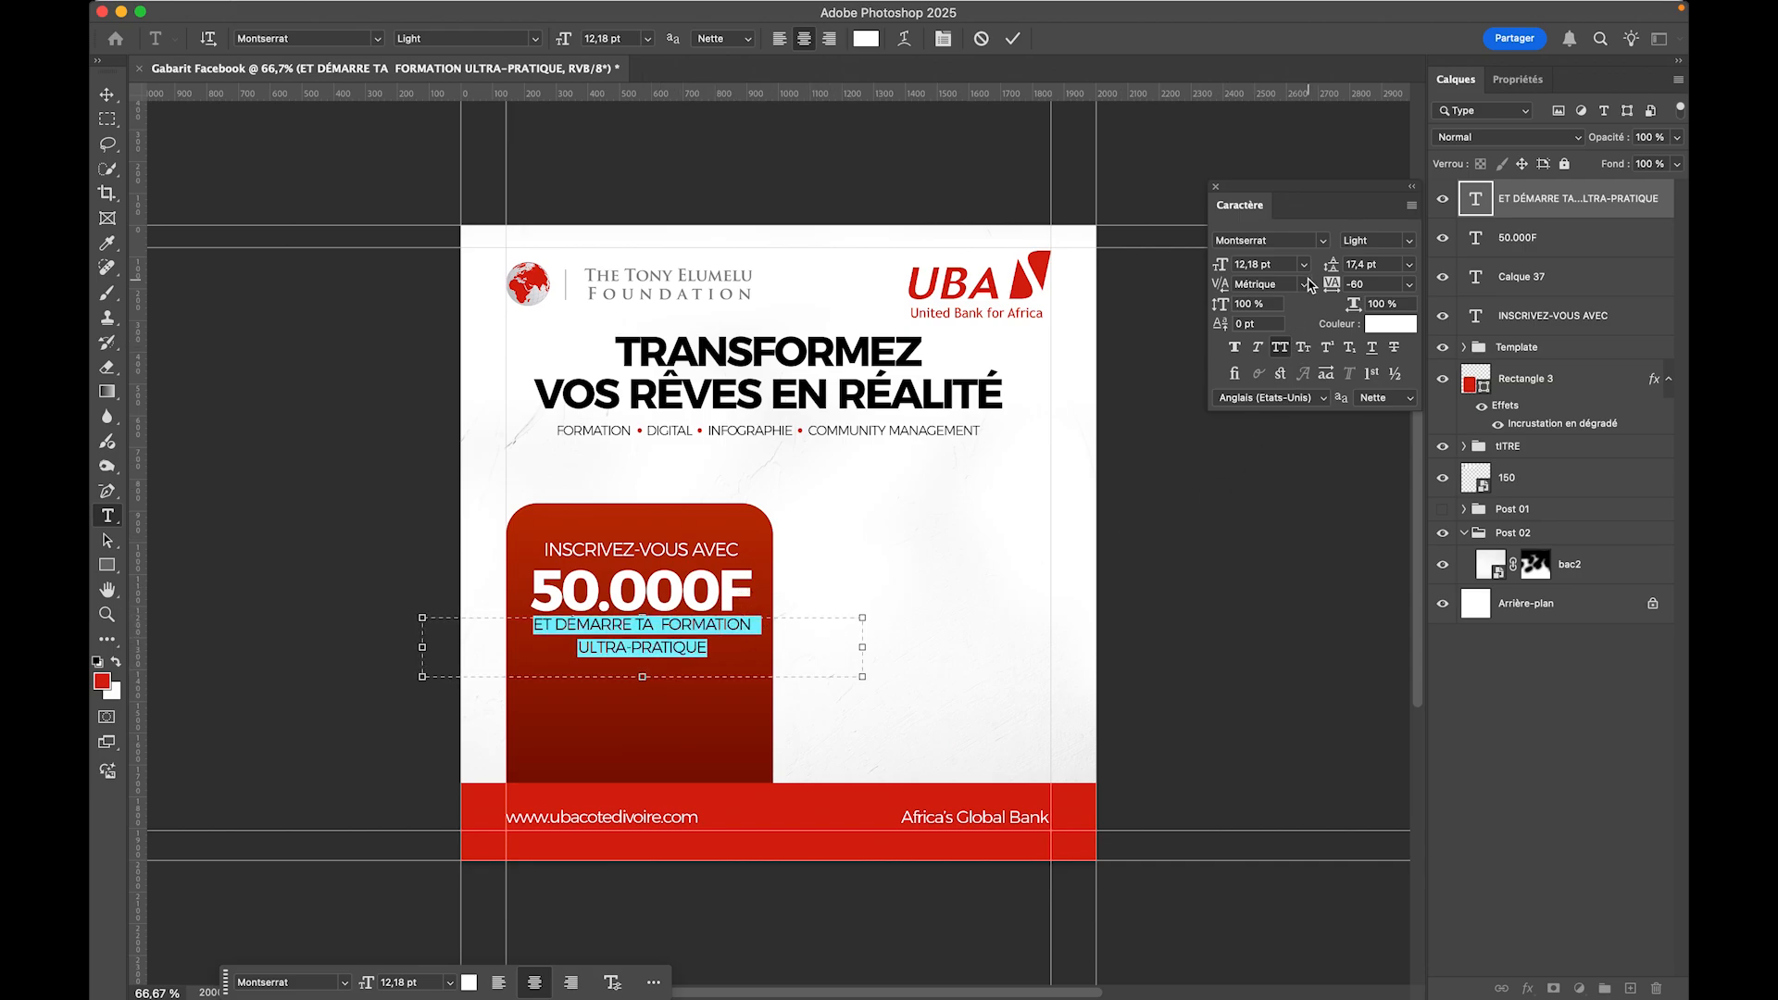
left_click_drag(1333, 264, 1327, 266)
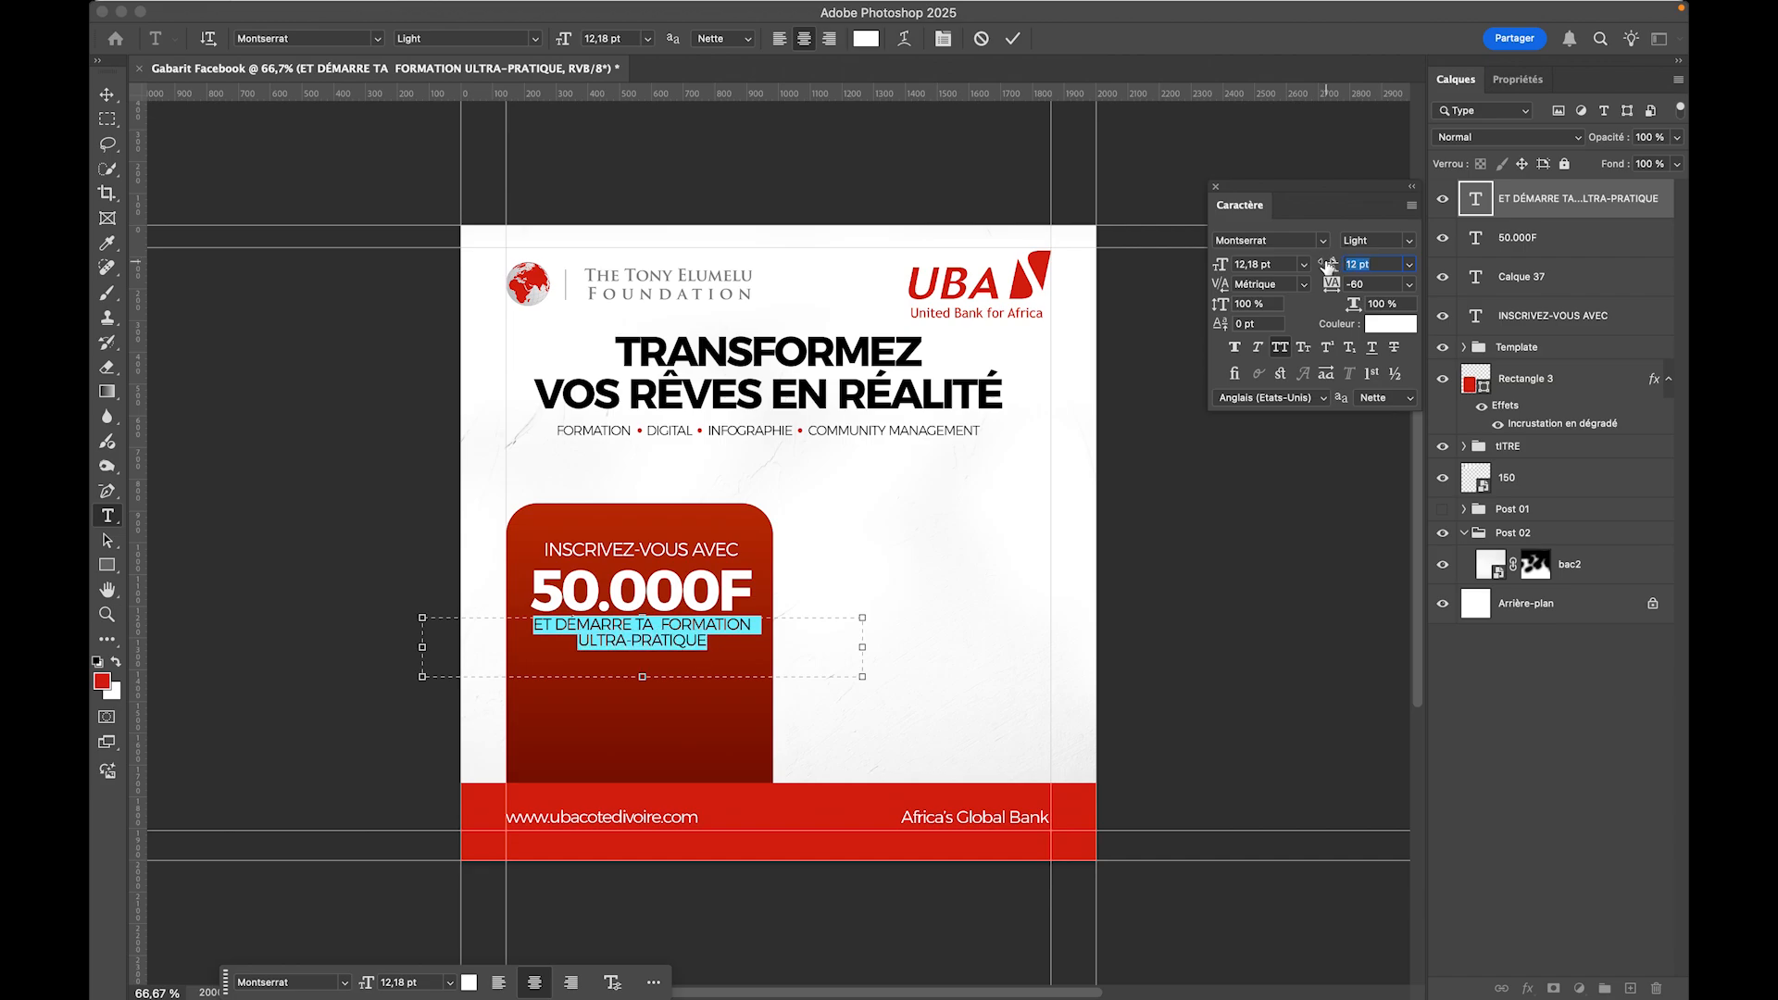
left_click(107, 95)
left_click(546, 769)
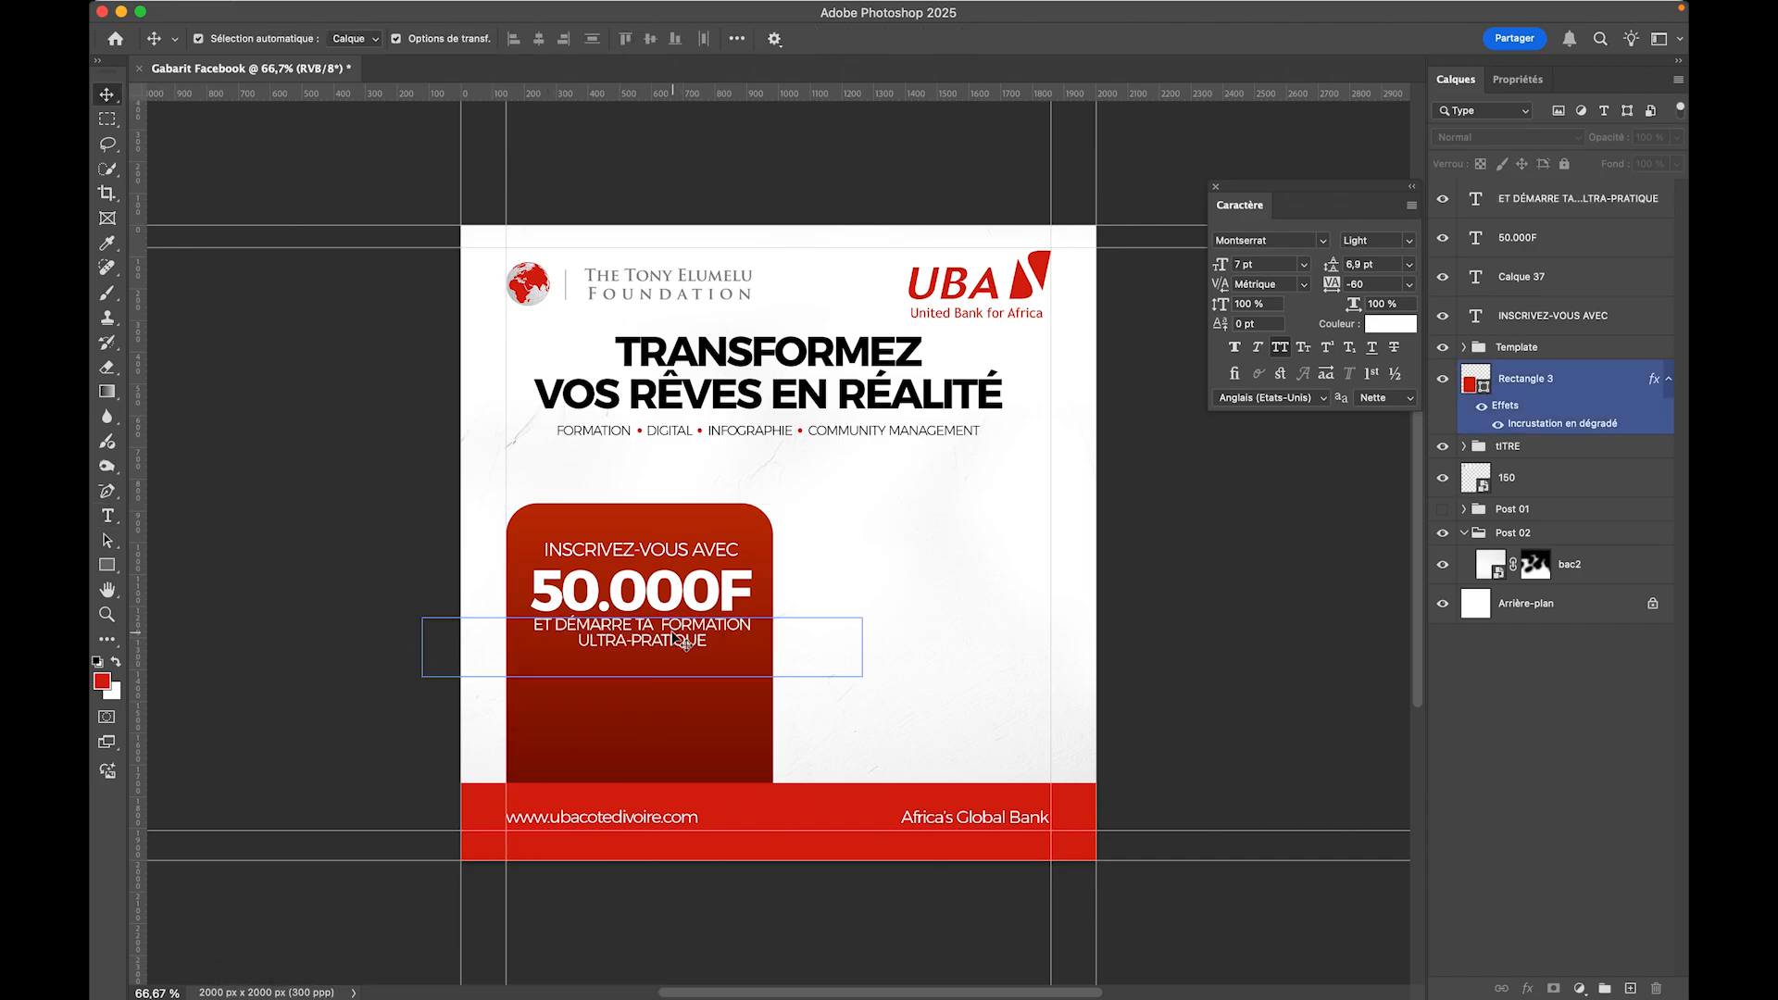
- Narrow the text box of ET DÉMARRE TA FORMATION ULTRA-PRATIQUE and reposition it inside the red panel under 50.000F
left_click(685, 644)
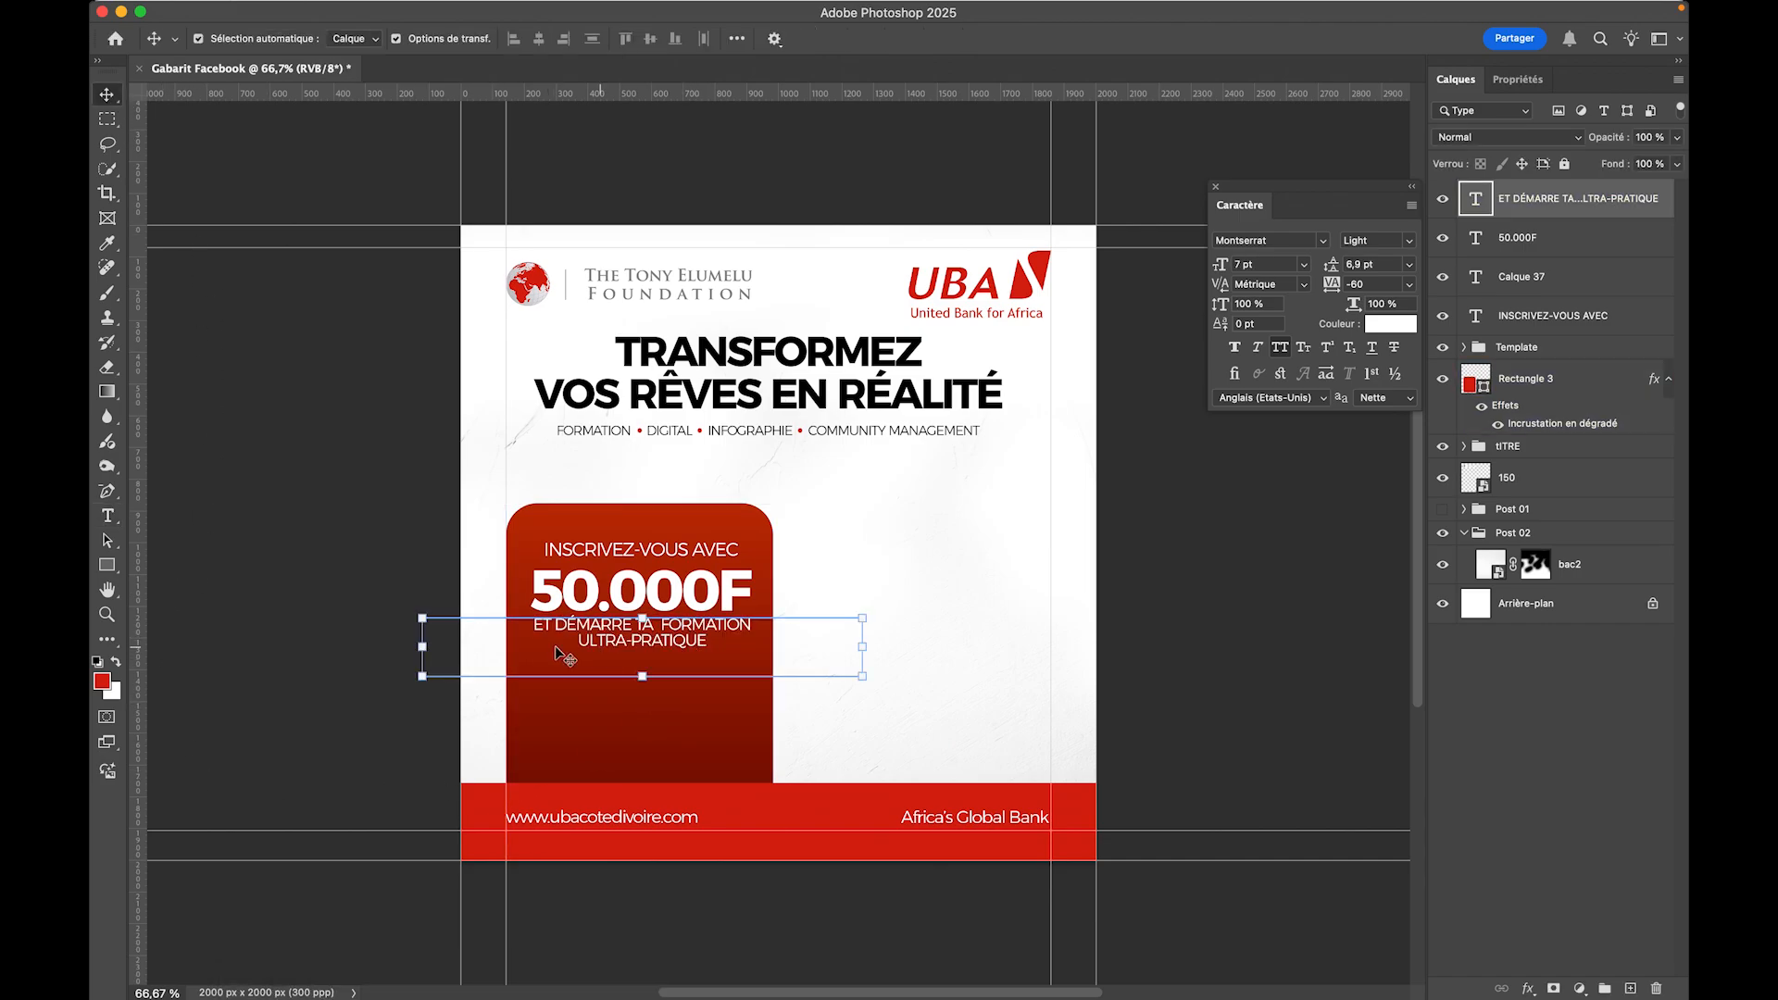
double_click(681, 639)
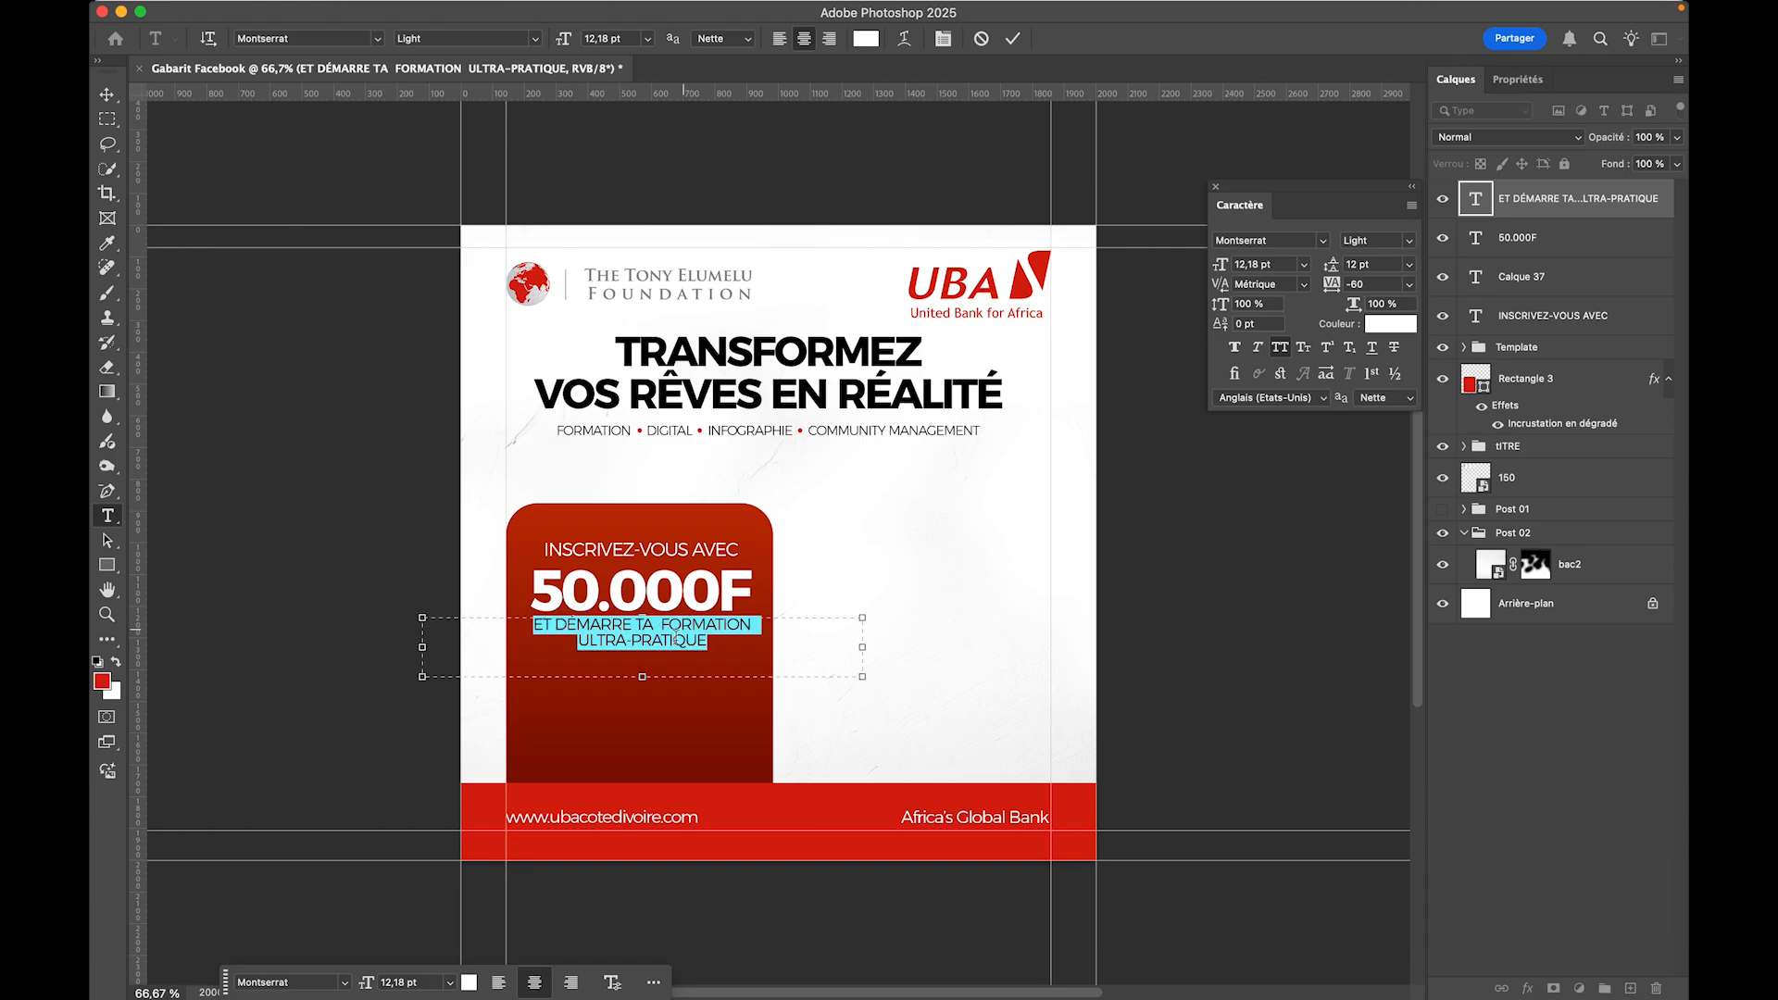
left_click(866, 644)
left_click_drag(863, 645, 725, 634)
left_click(108, 93)
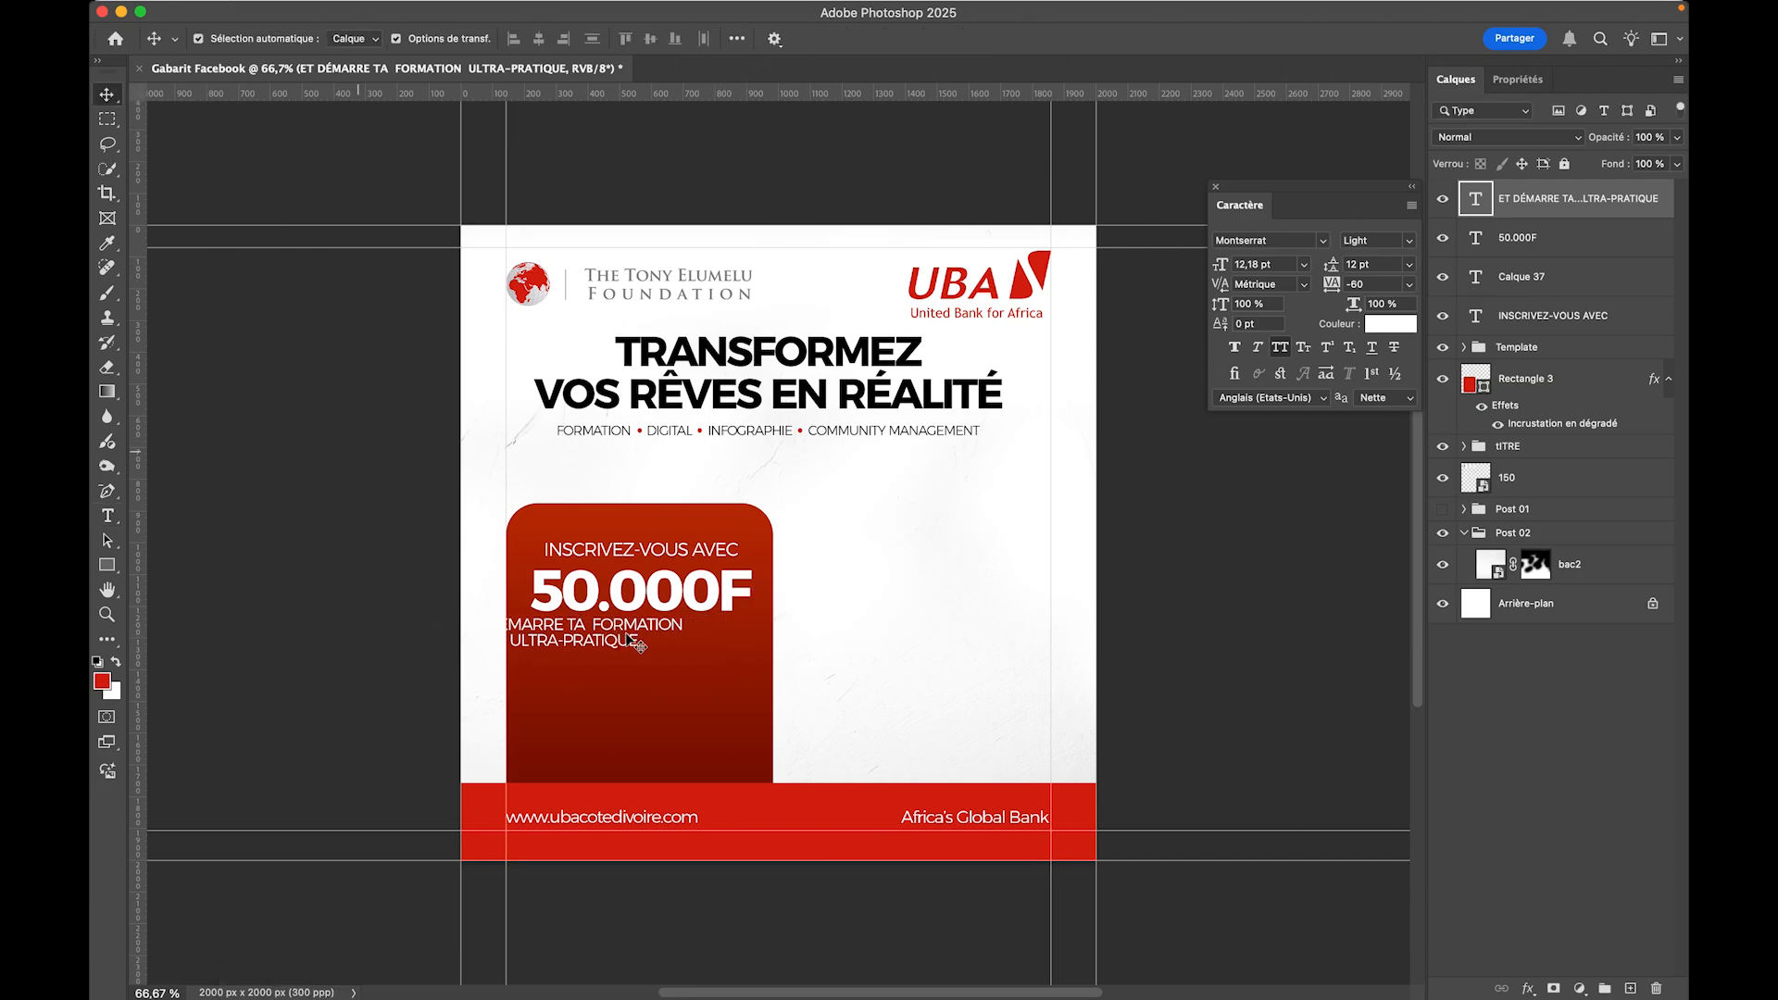
left_click_drag(621, 641, 681, 643)
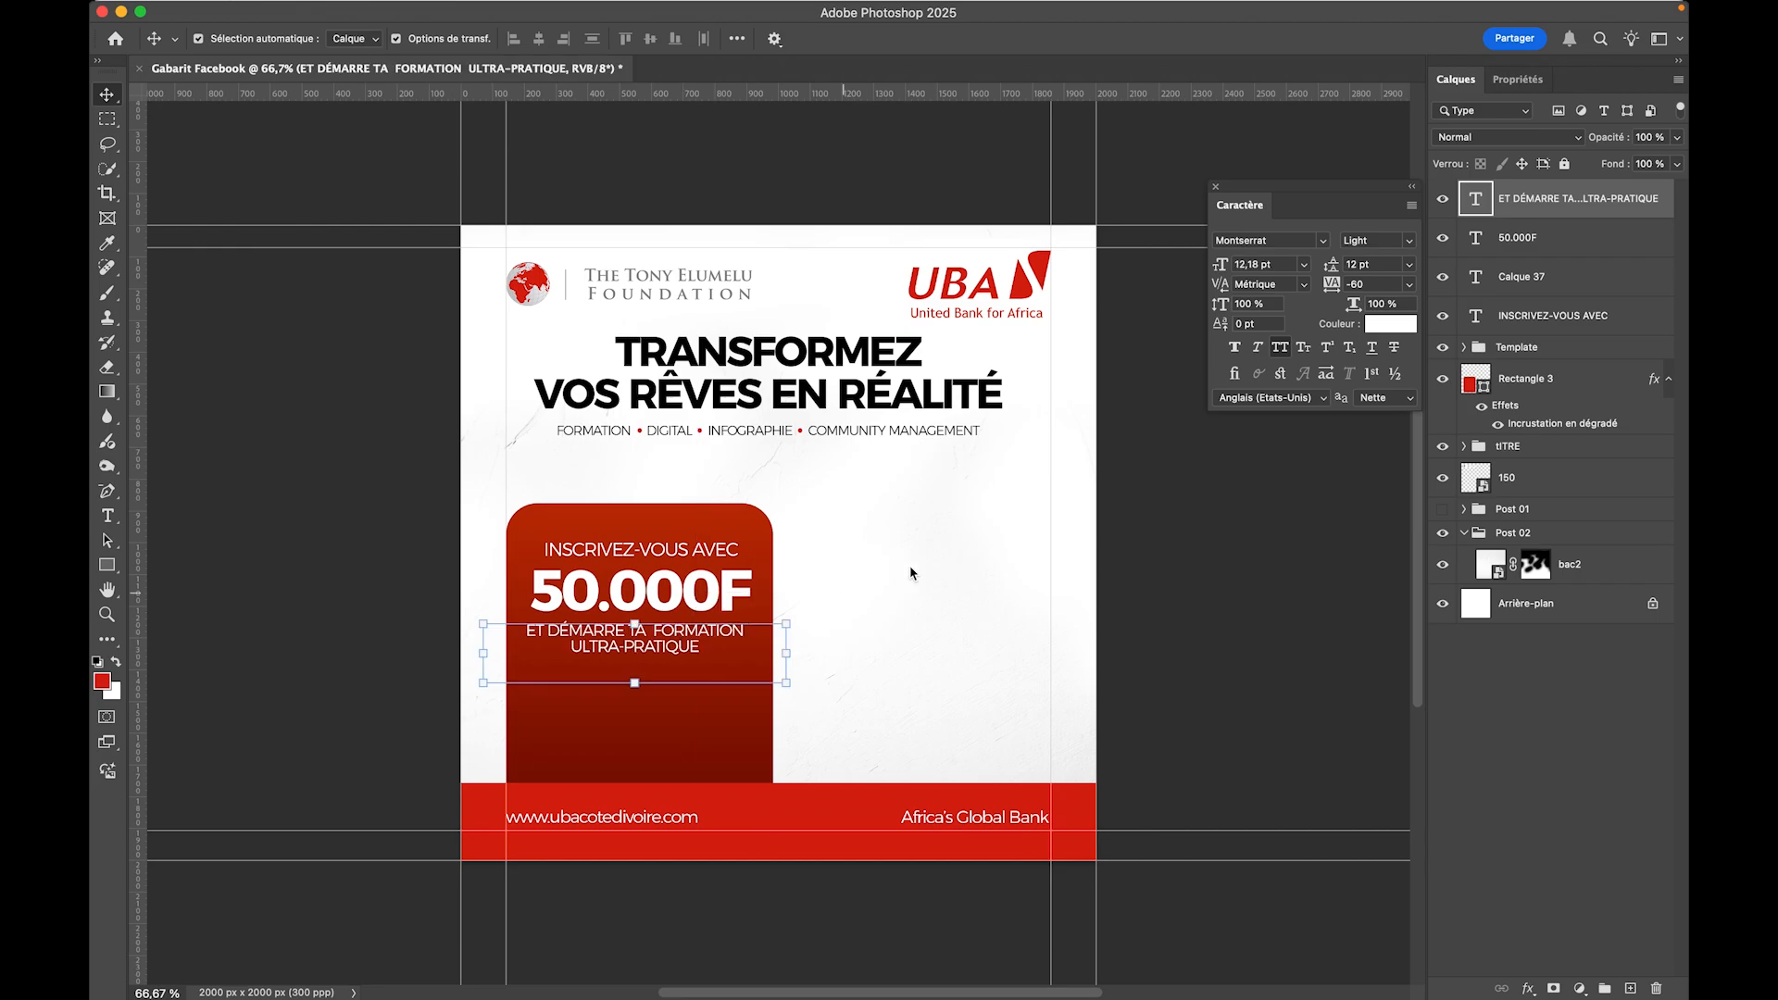
- Align the horizontal centers of the INSCRIVEZ-VOUS AVEC, 50.000F and ET DÉMARRE TA text layers and nudge them slightly right within the red panel
left_click(1542, 239, "shift")
left_click(1544, 315, "super")
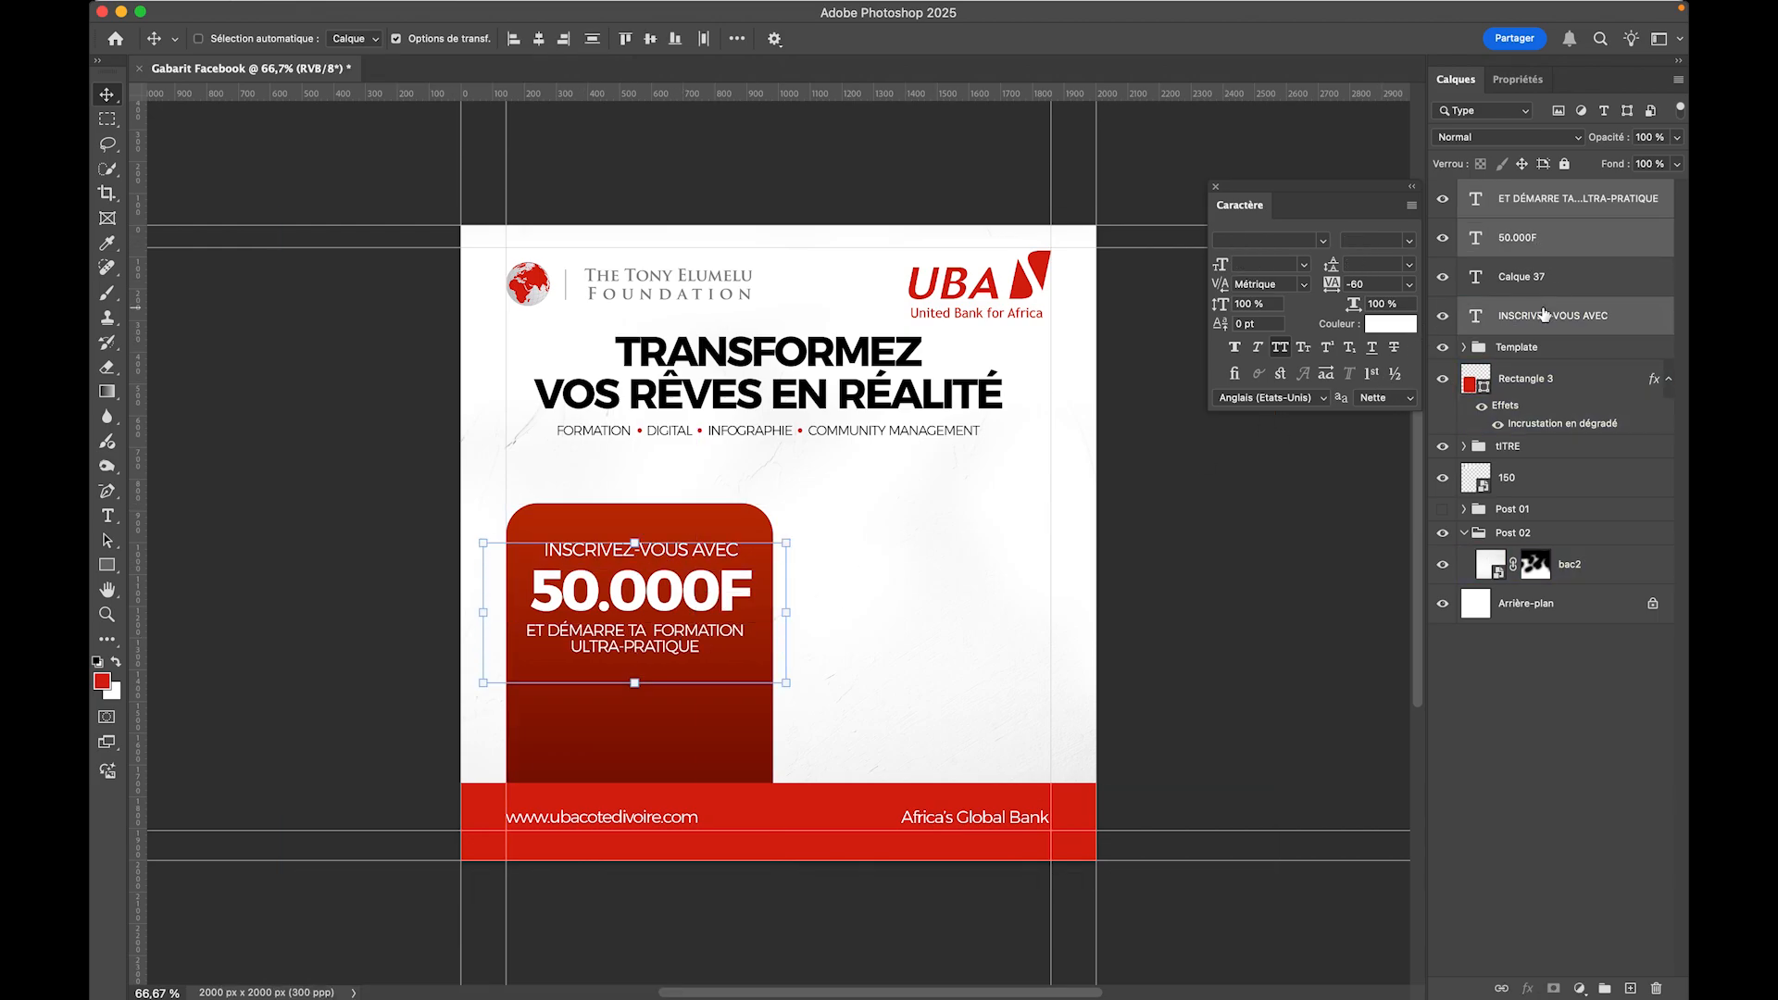
left_click(538, 40)
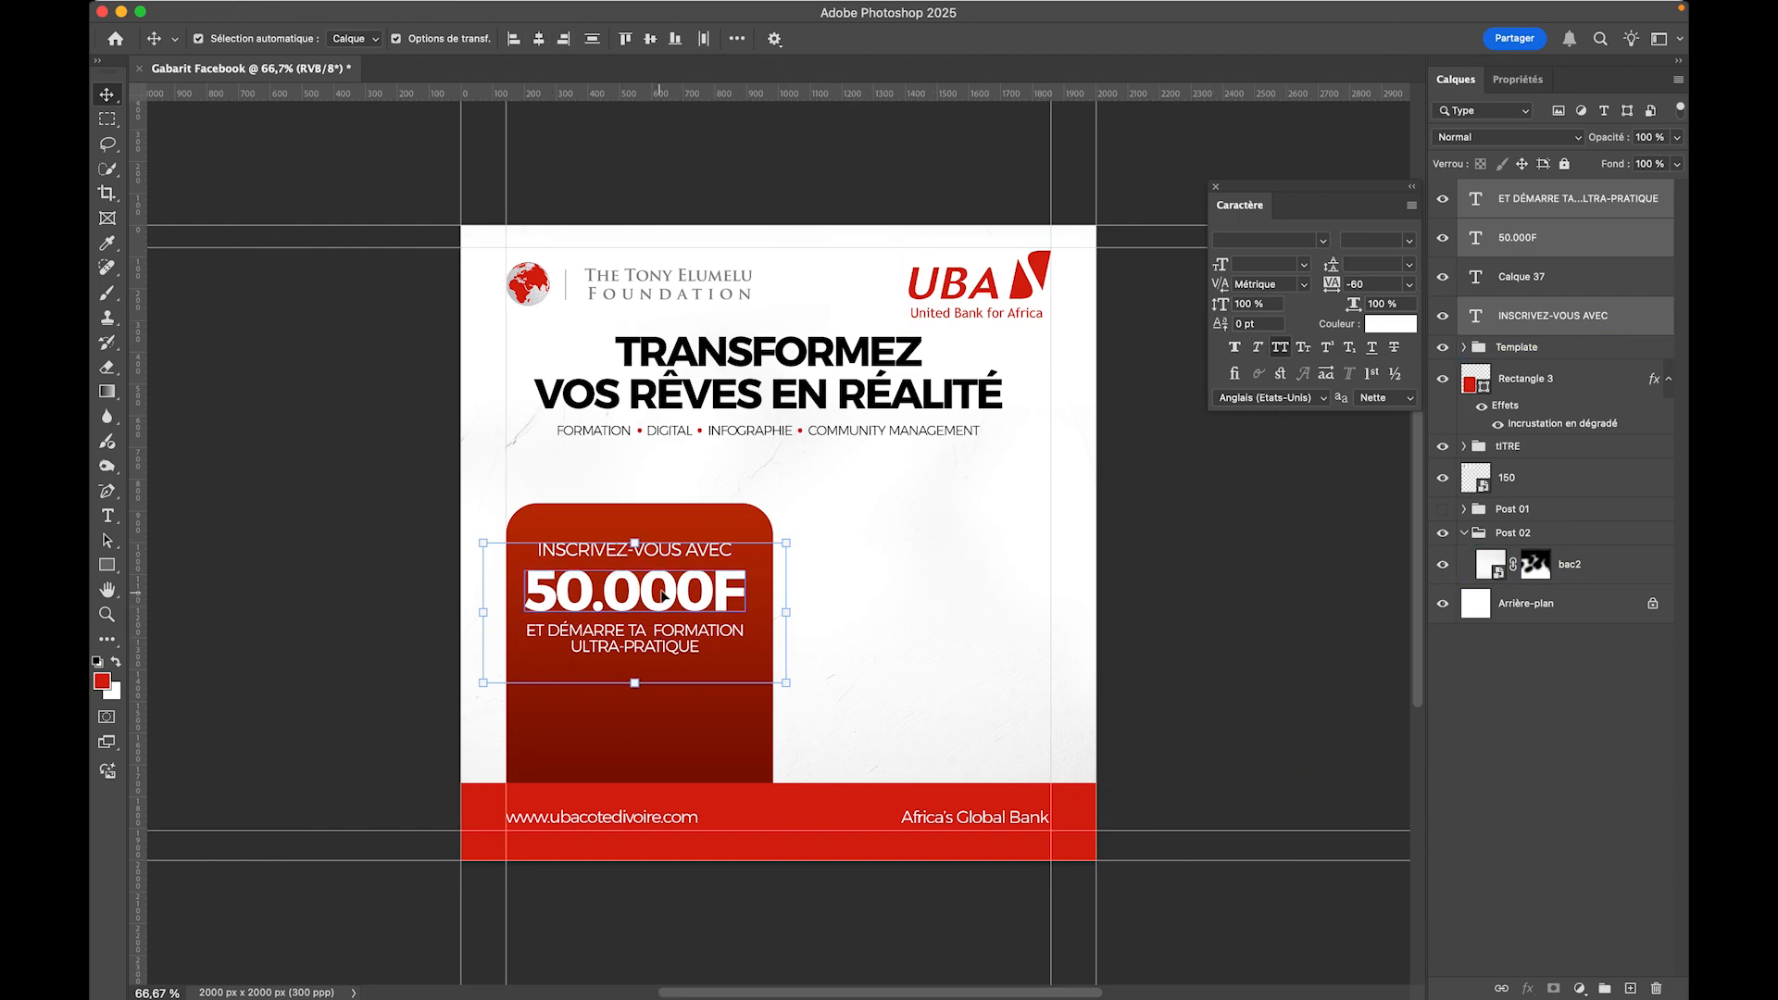
key("Right")
key("Right")
key("Right")
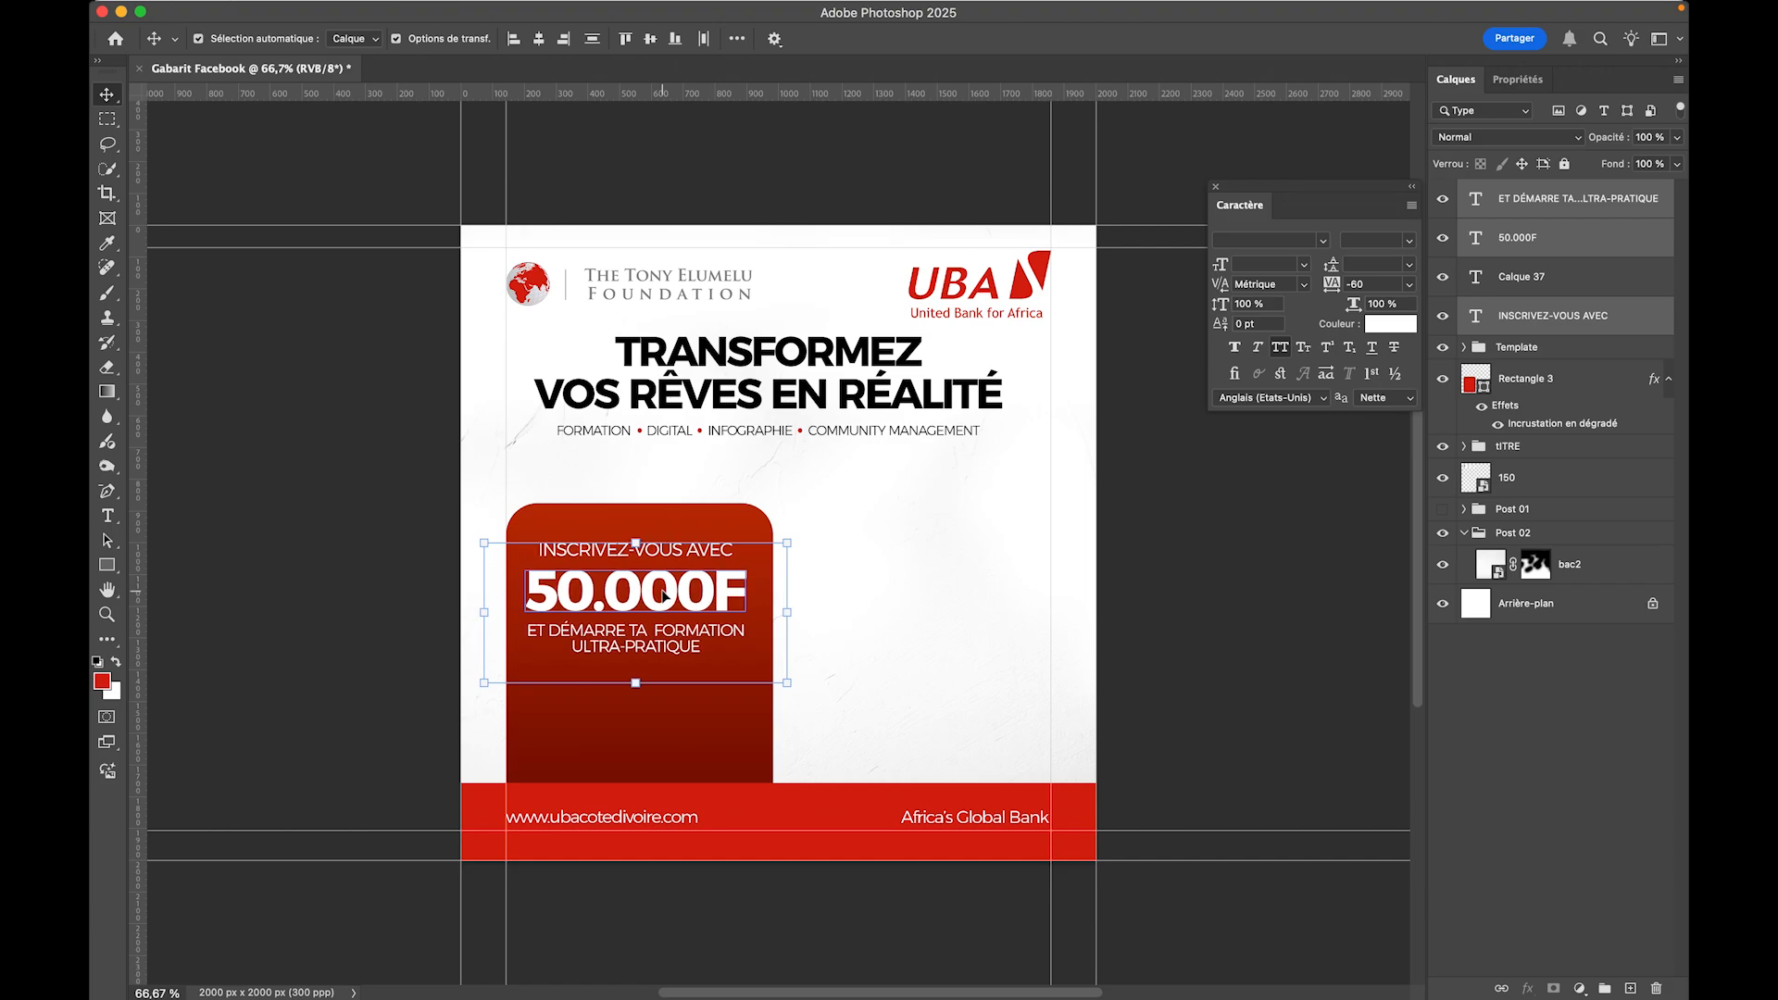
left_click(1063, 607)
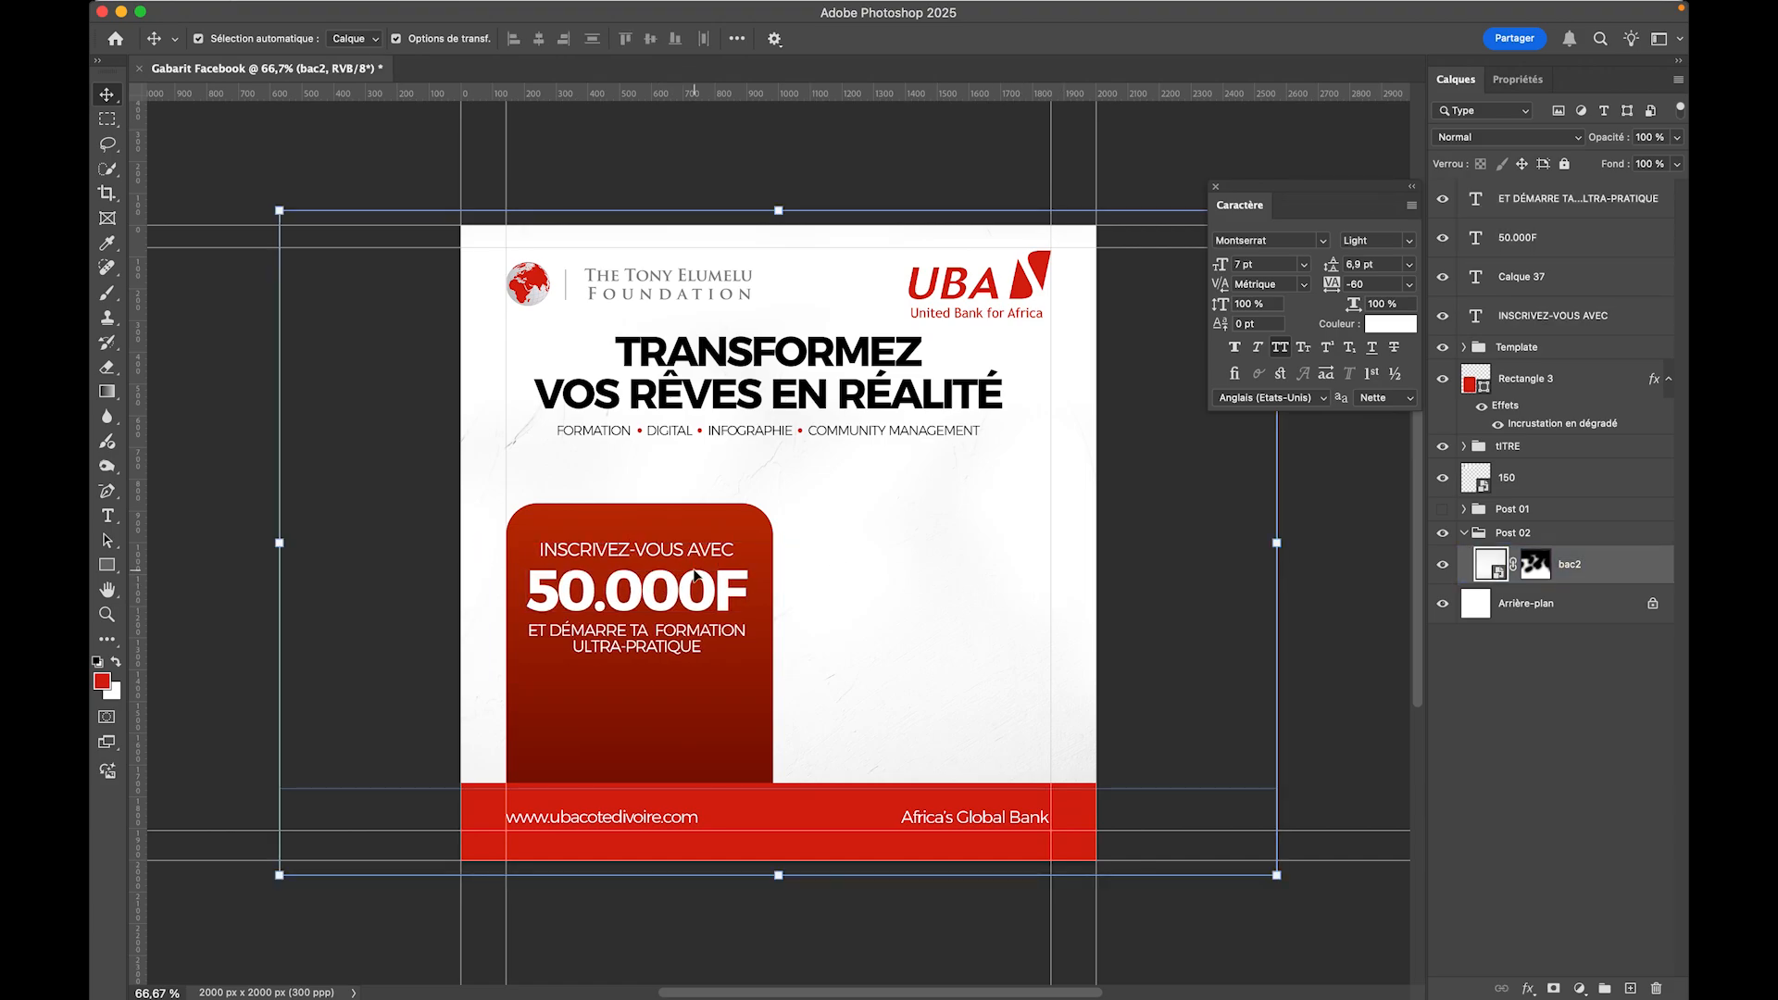
- Move the ET DÉMARRE TA FORMATION ULTRA-PRATIQUE text slightly up, closer to 50.000F
left_click(669, 594)
left_click(717, 615)
left_click(711, 648)
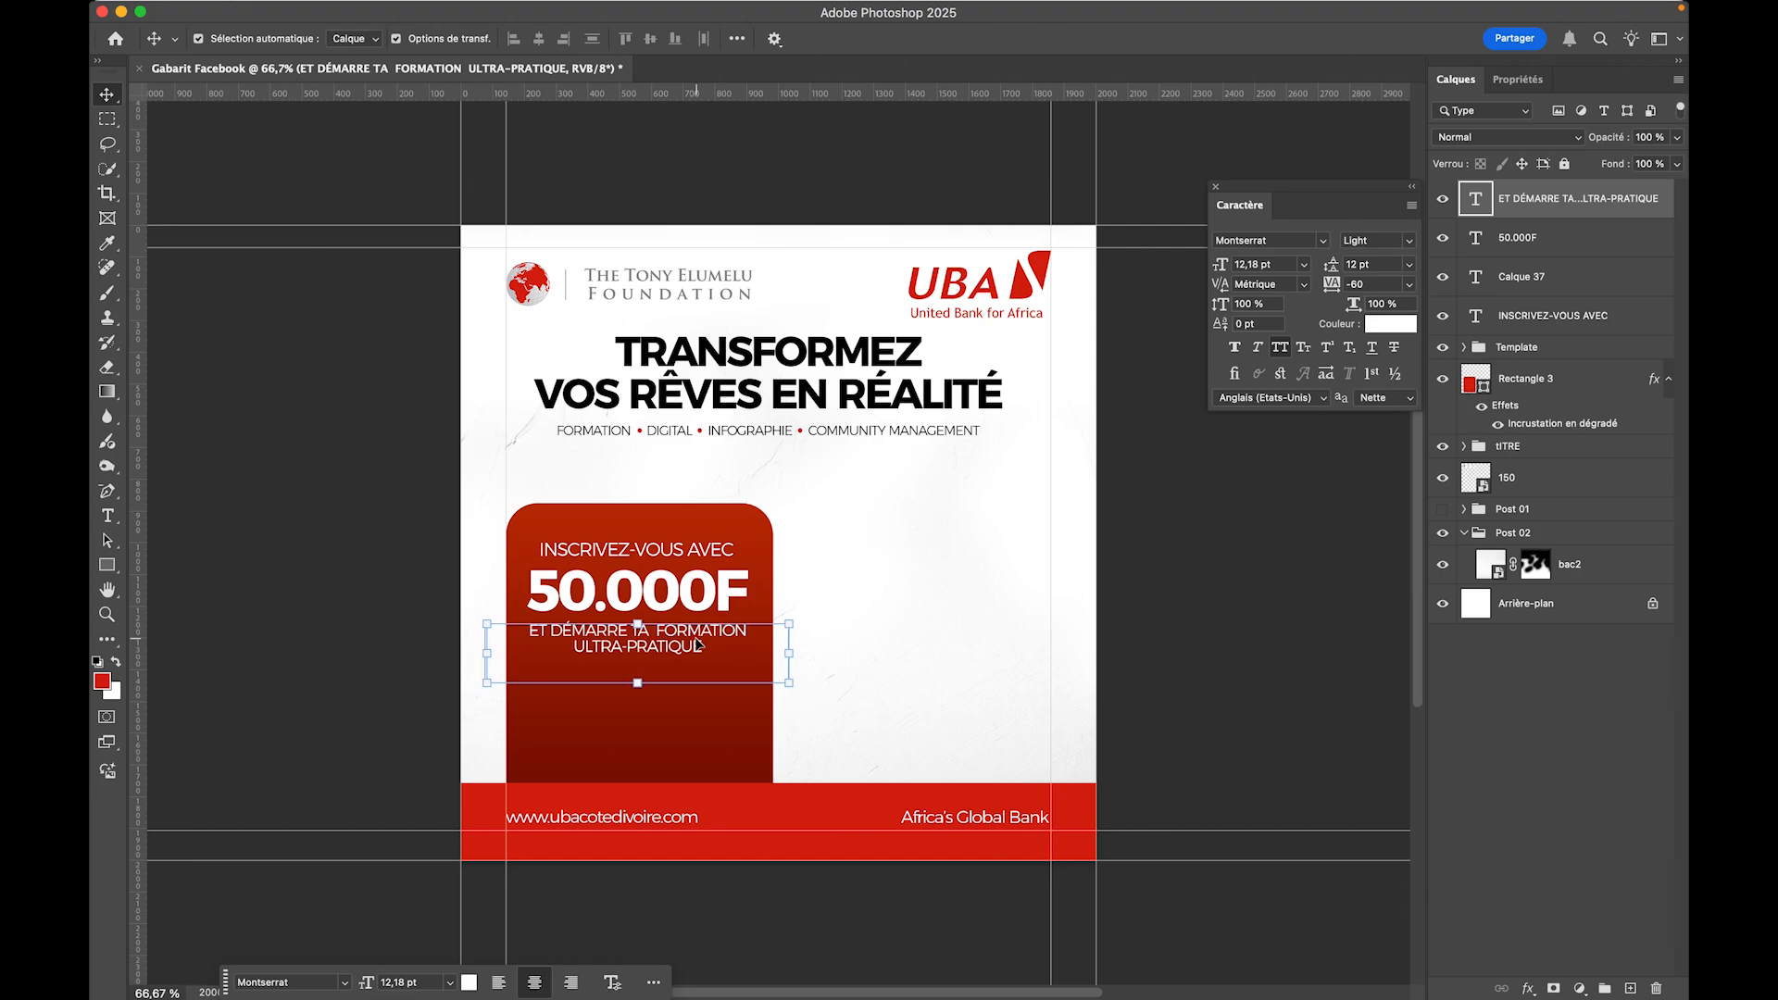
left_click_drag(697, 643, 696, 638)
left_click(435, 618)
- Move the INSCRIVEZ-VOUS AVEC line slightly down, closer to the top of 50.000F
left_click(626, 553)
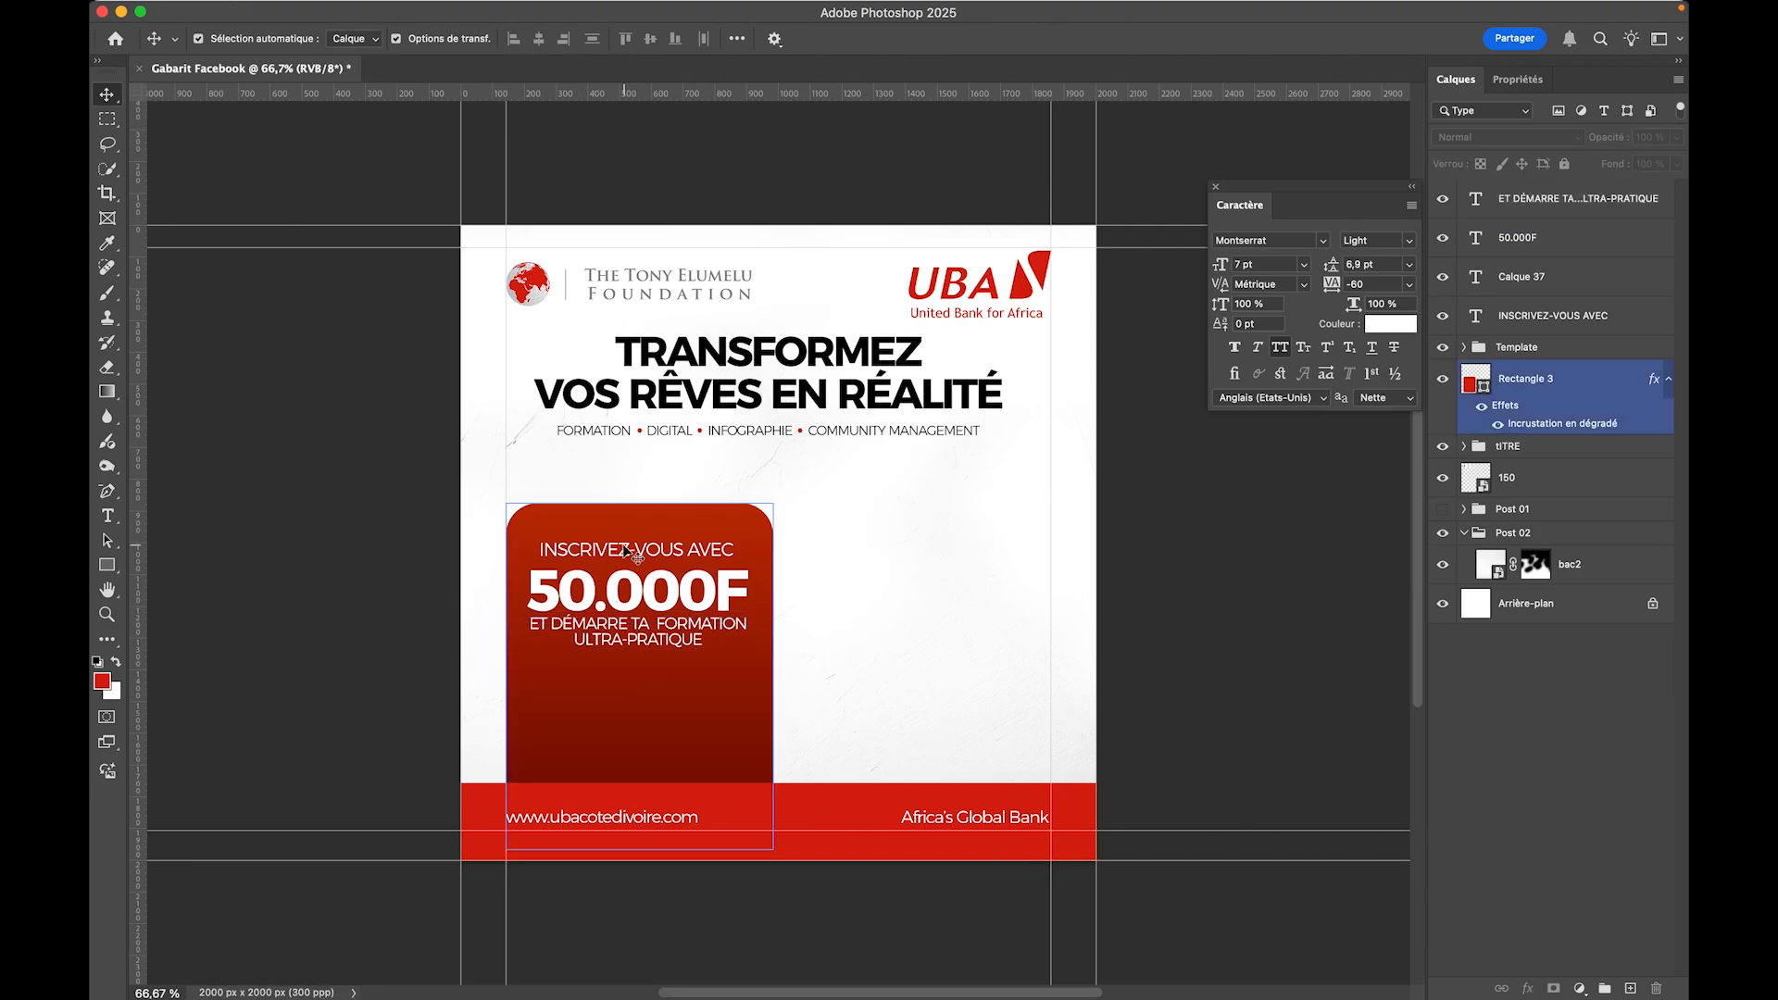
double_click(626, 553)
left_click_drag(625, 548, 626, 541)
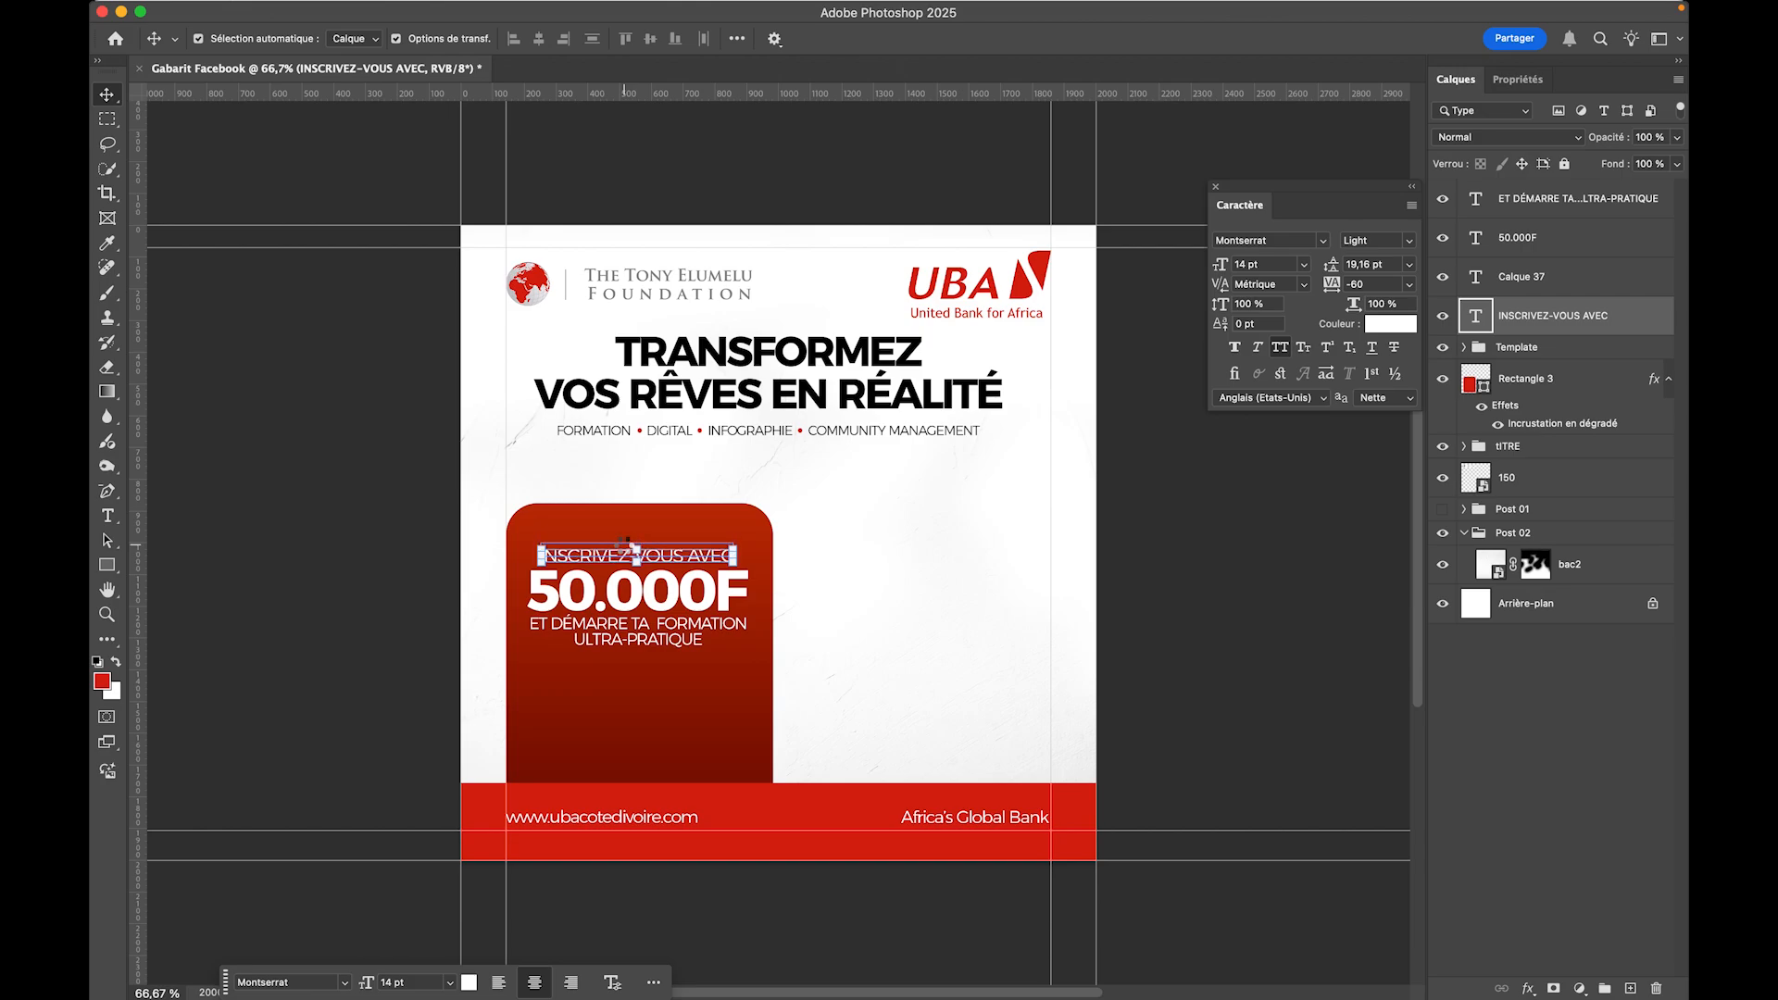
left_click(312, 567)
left_click(509, 659)
left_click(309, 648)
- Change the font style of the INSCRIVEZ-VOUS AVEC line to Montserrat Bold
left_click(616, 638)
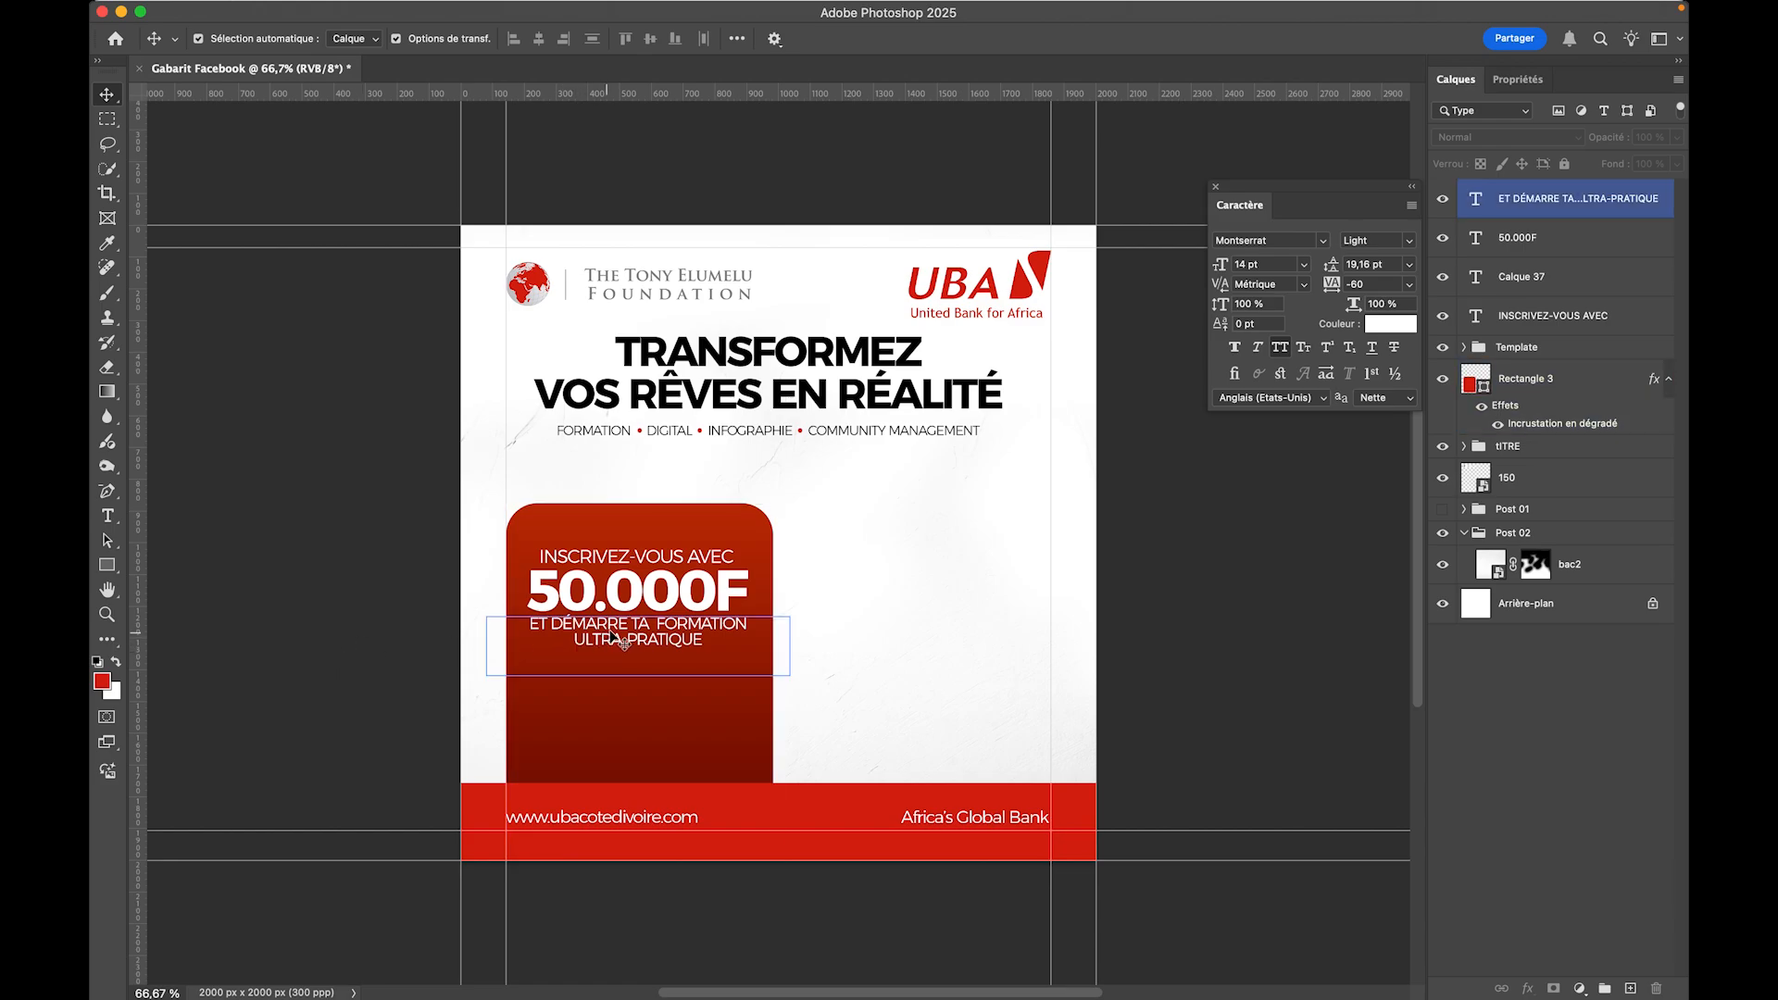
left_click(602, 597)
left_click(635, 558)
key("t")
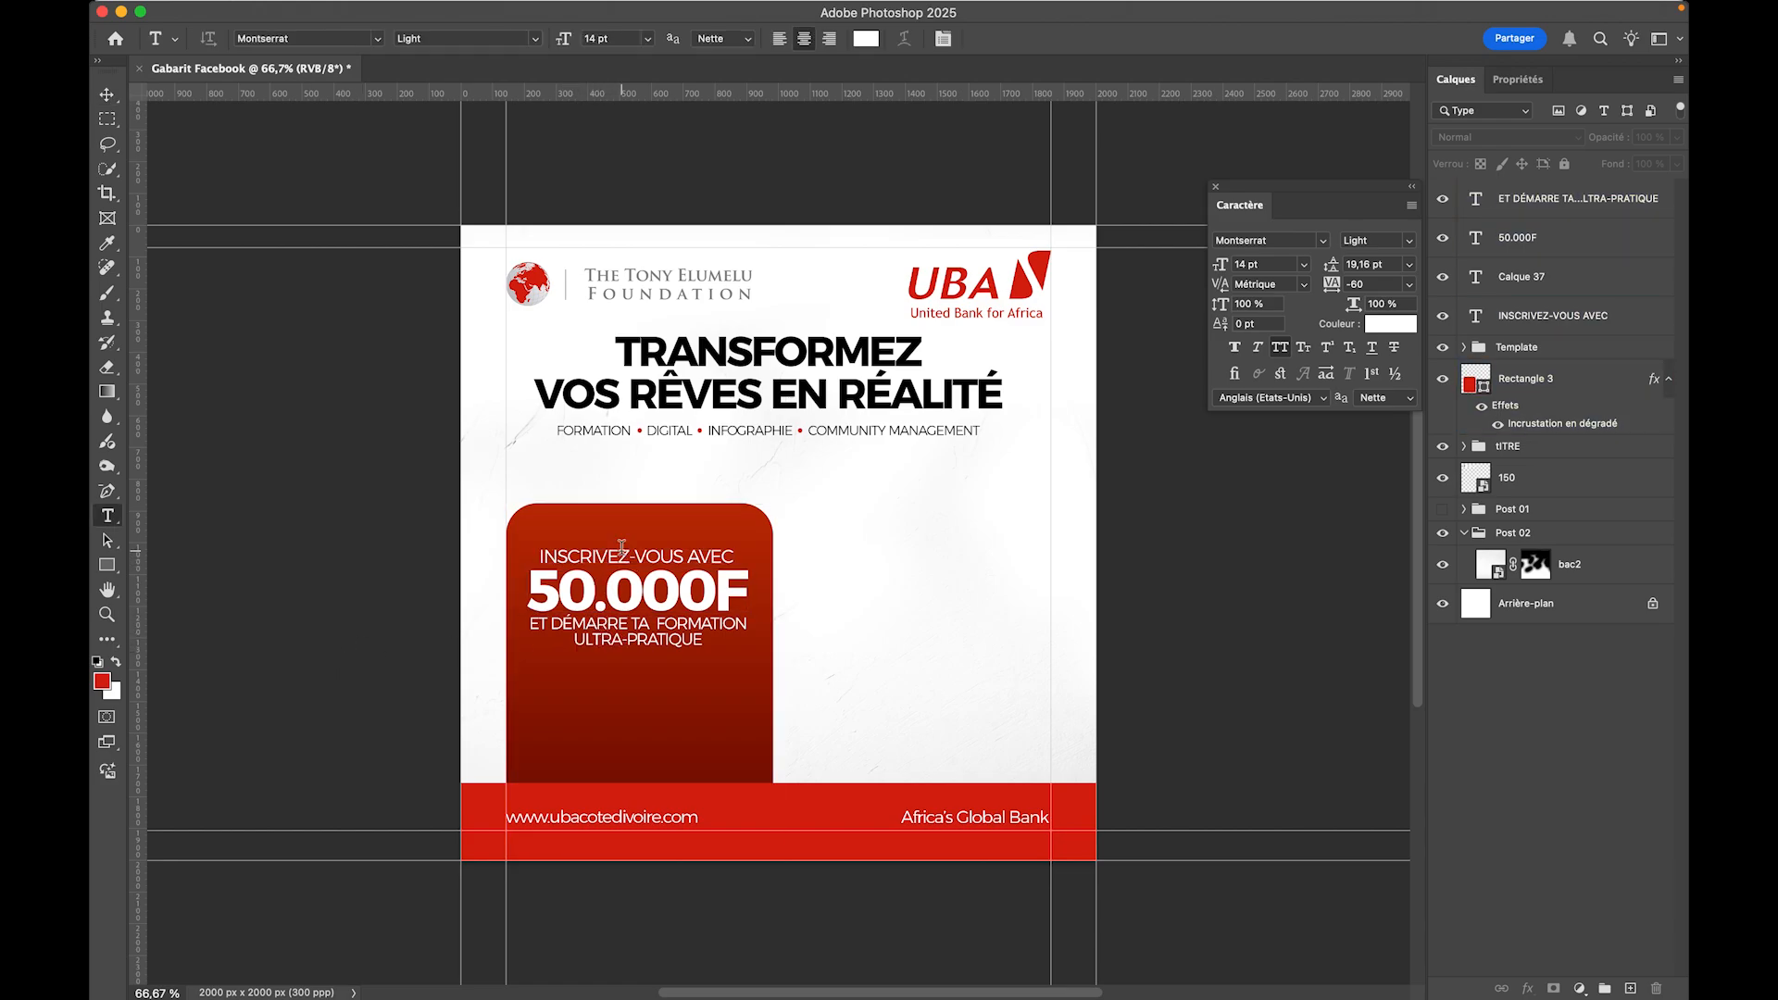
double_click(621, 554)
left_click(625, 548)
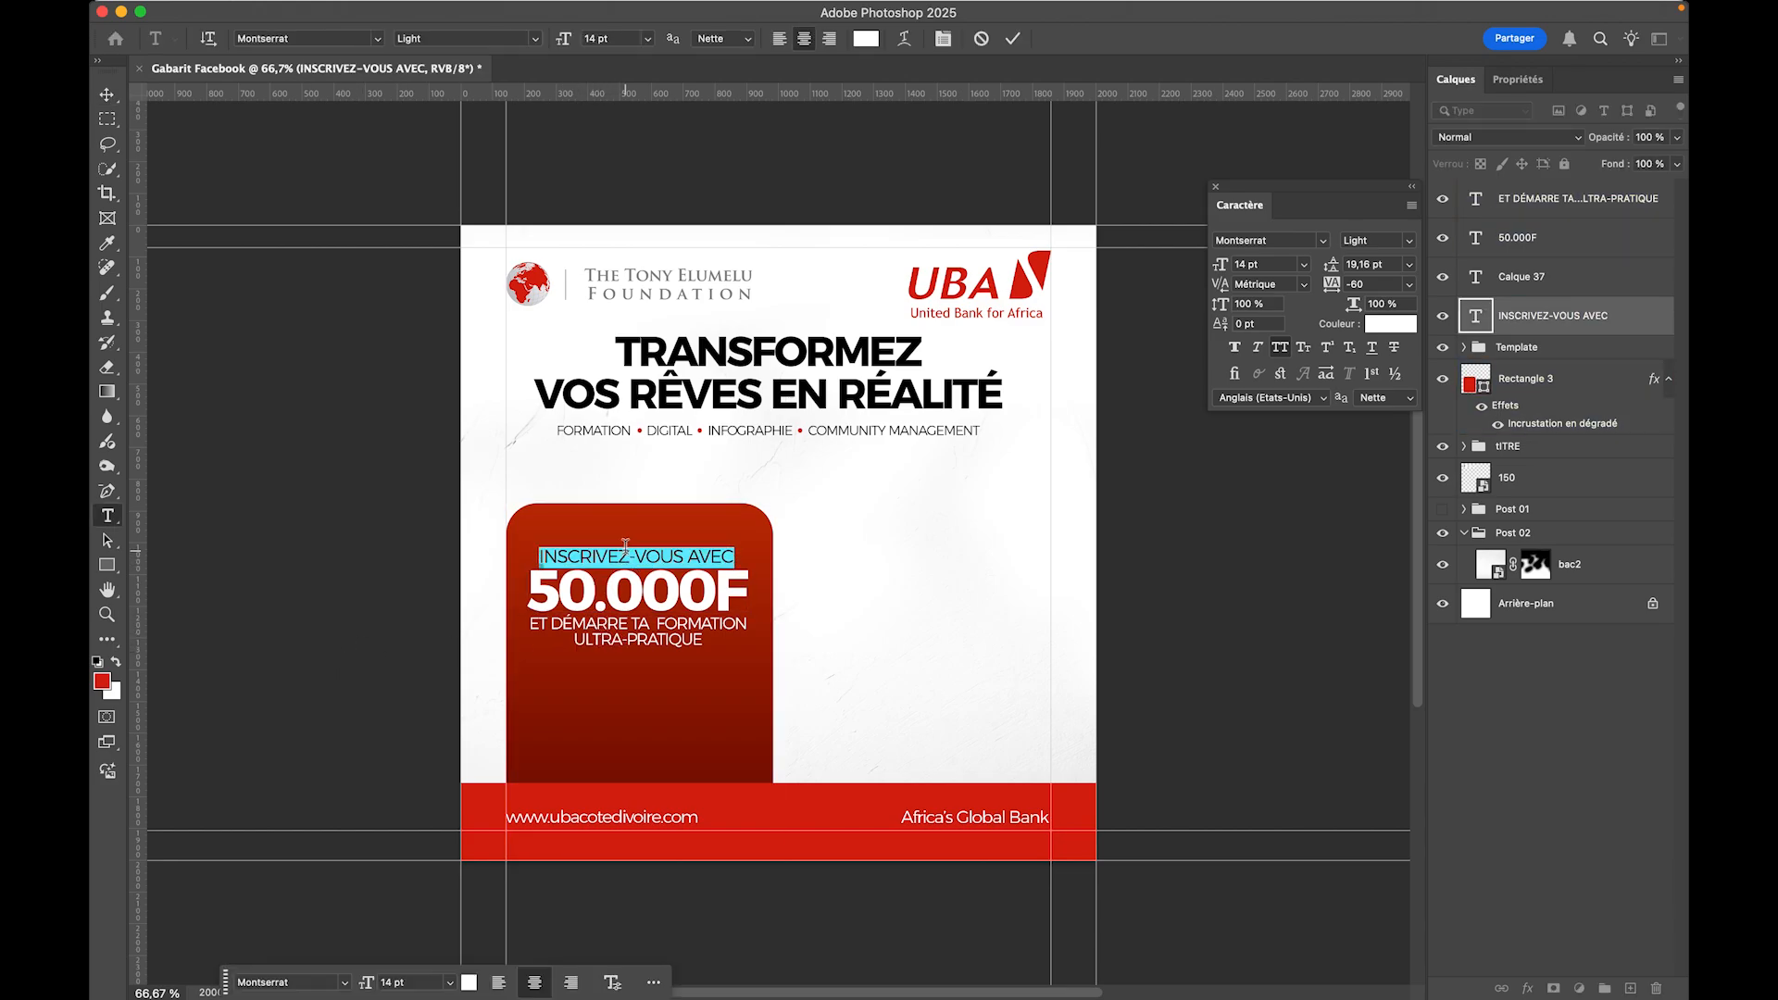
left_click(534, 38)
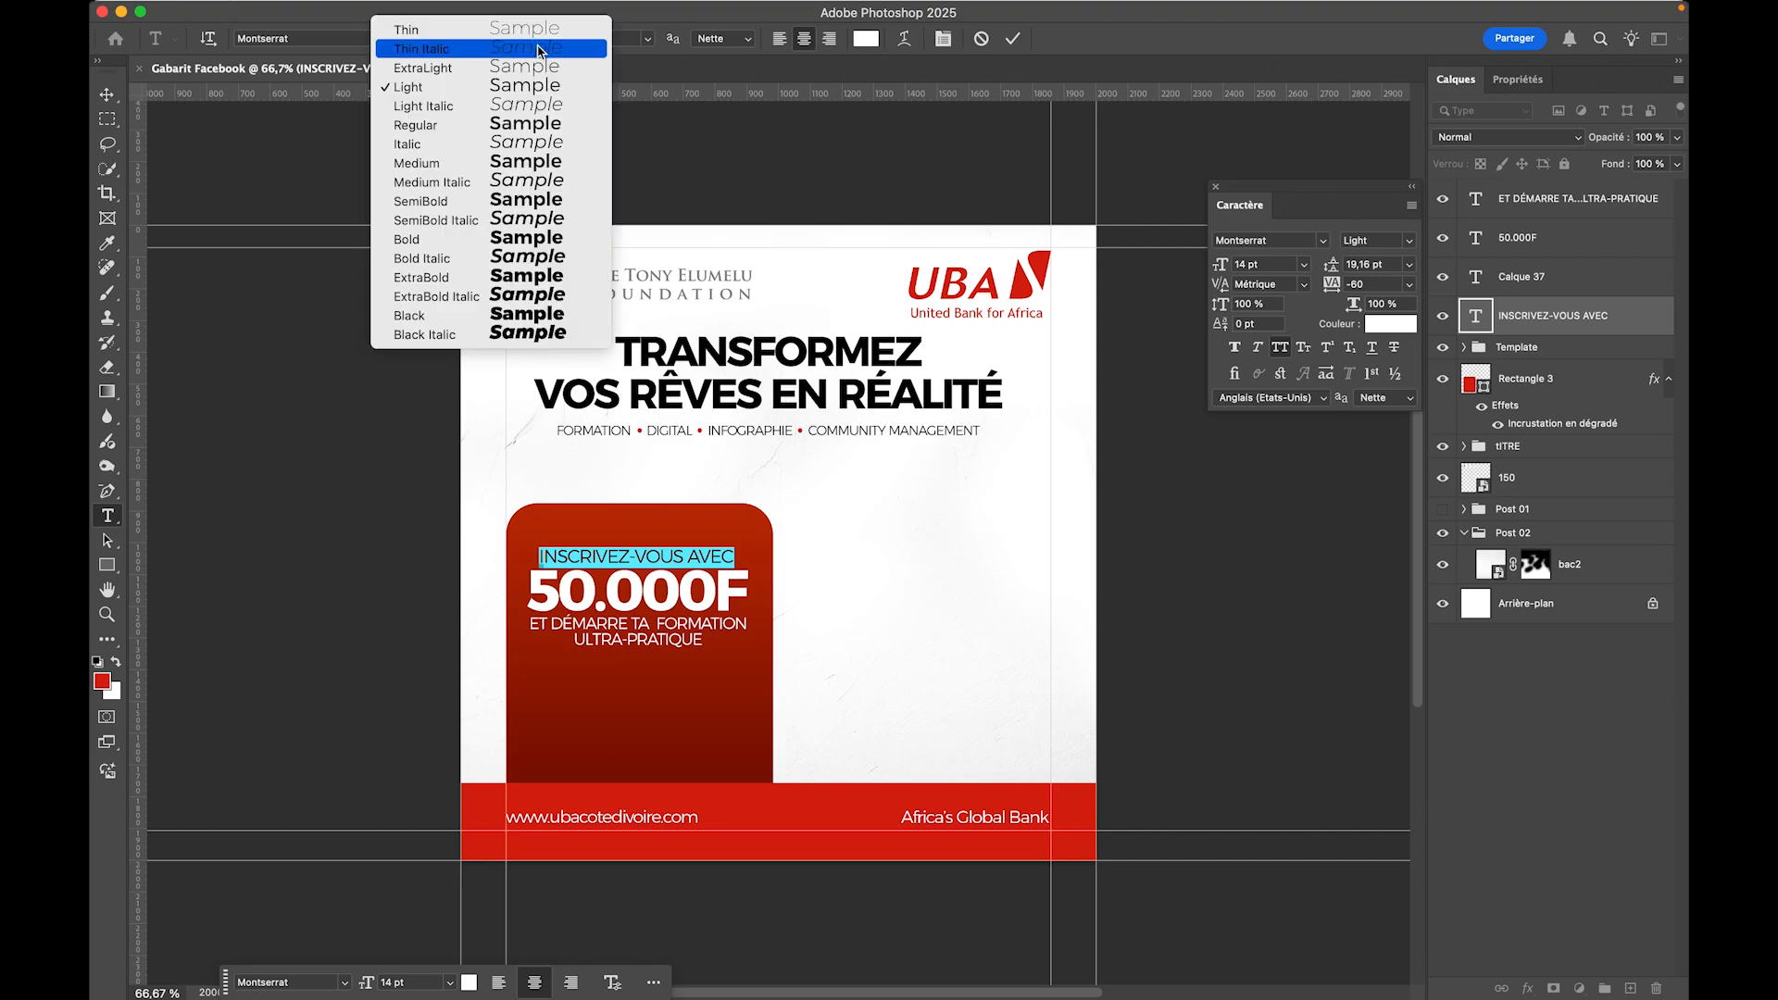
left_click(419, 243)
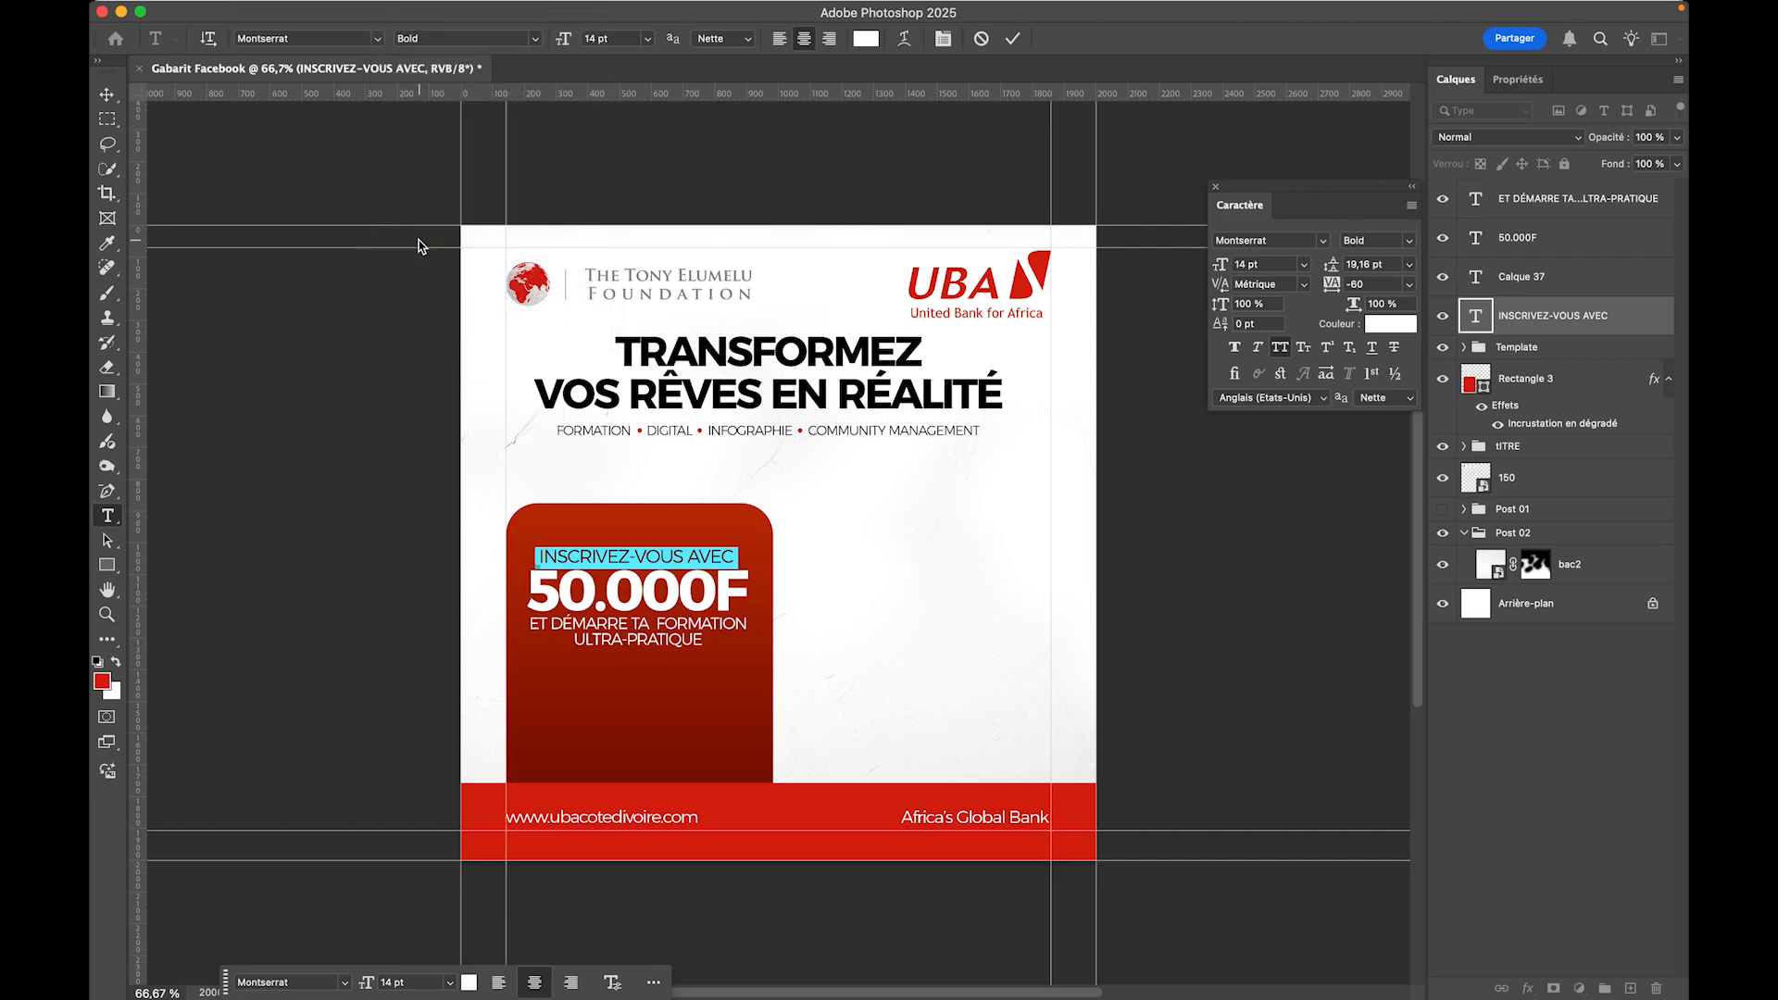
left_click(107, 94)
left_click(306, 481)
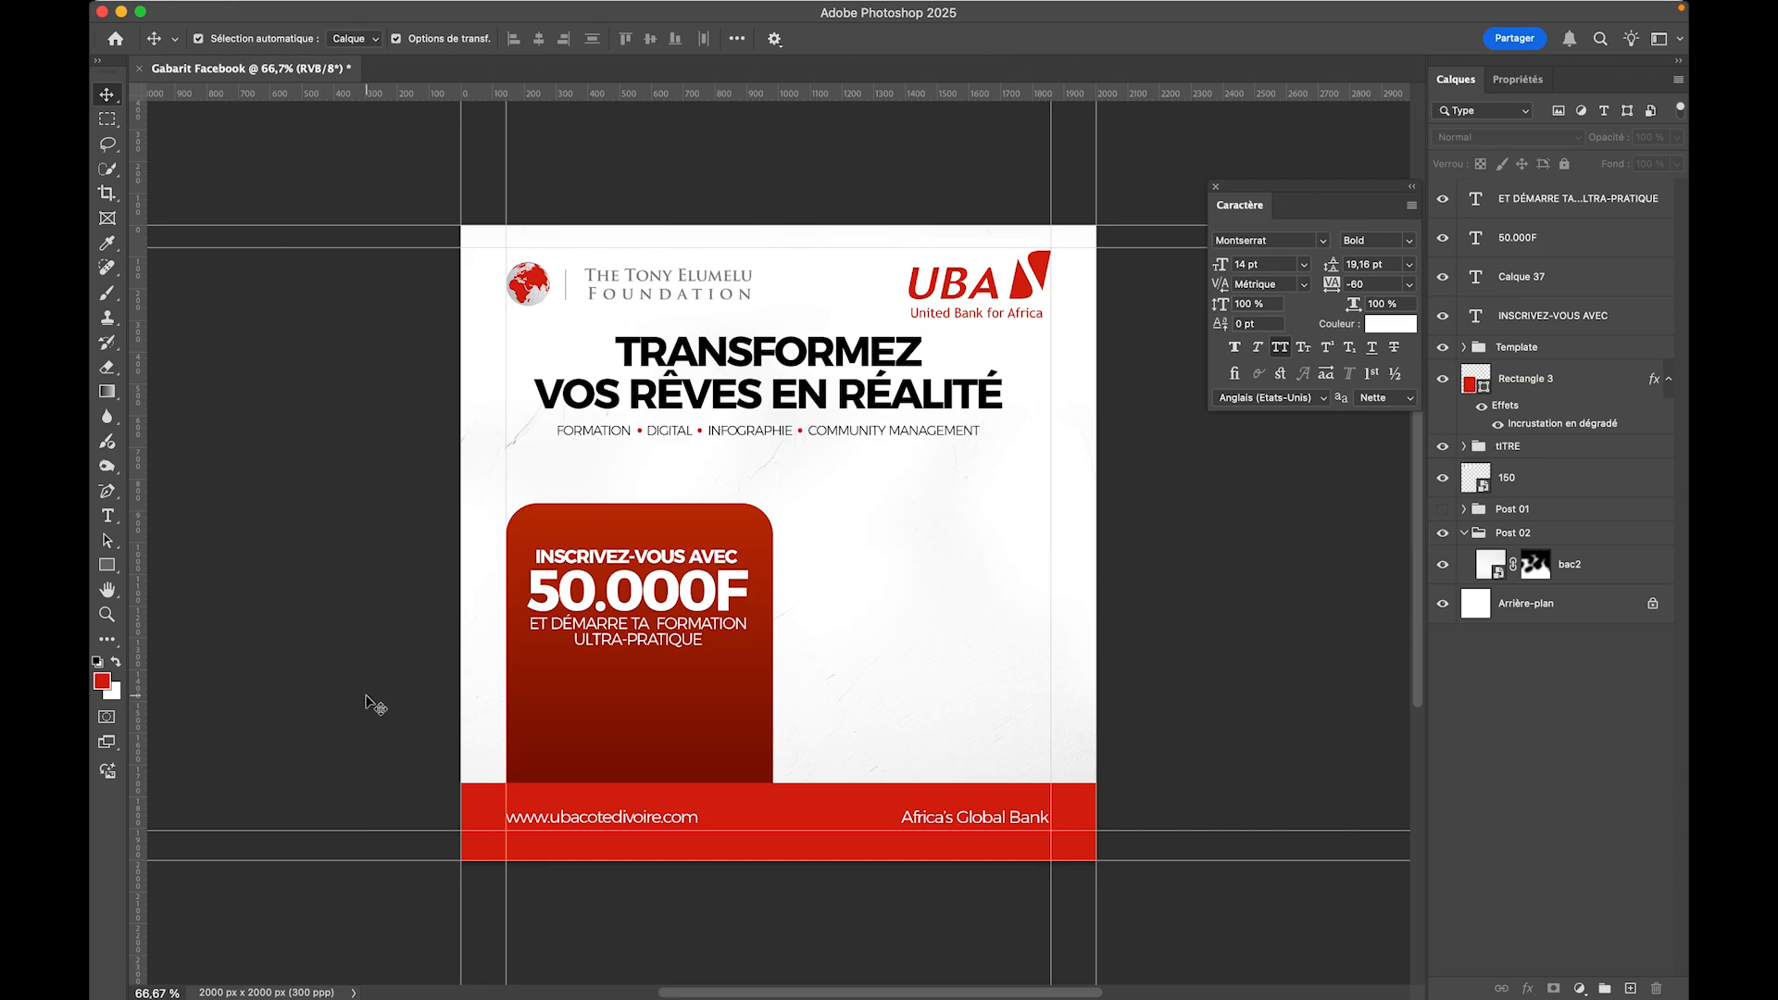
- Check the reference post, then add a new placeholder text layer in the lower part of the red panel
key("super+Tab")
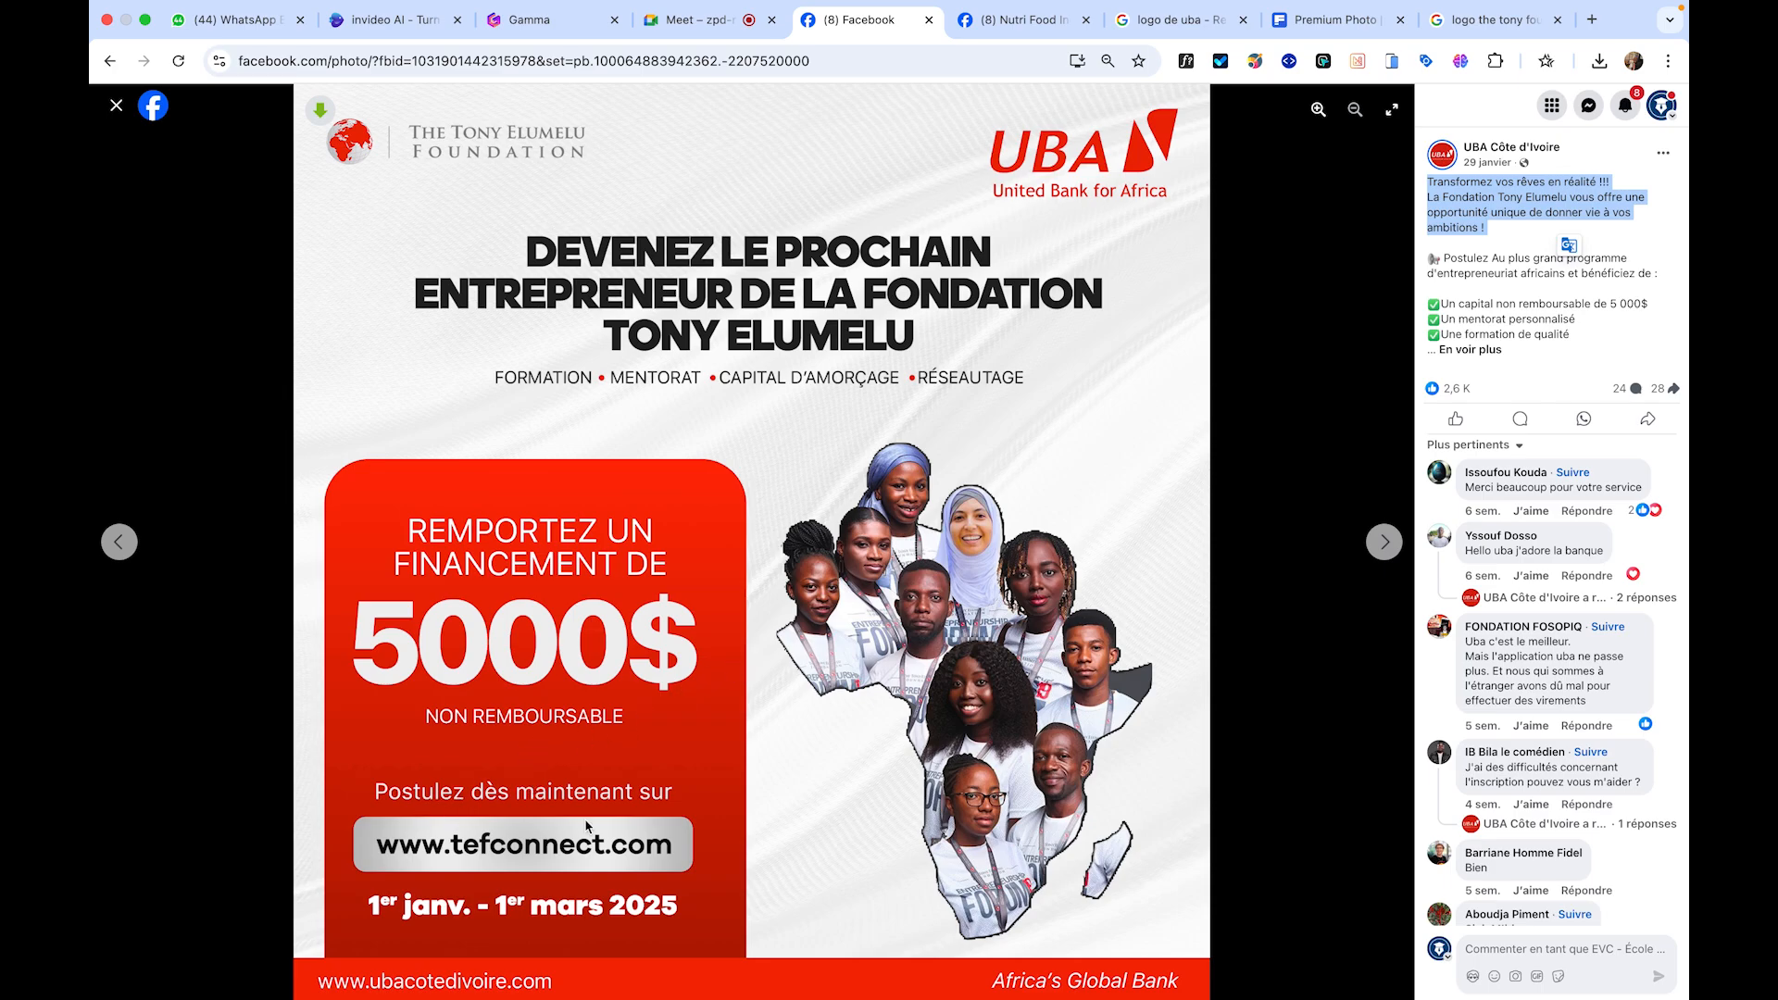
key("super+Tab")
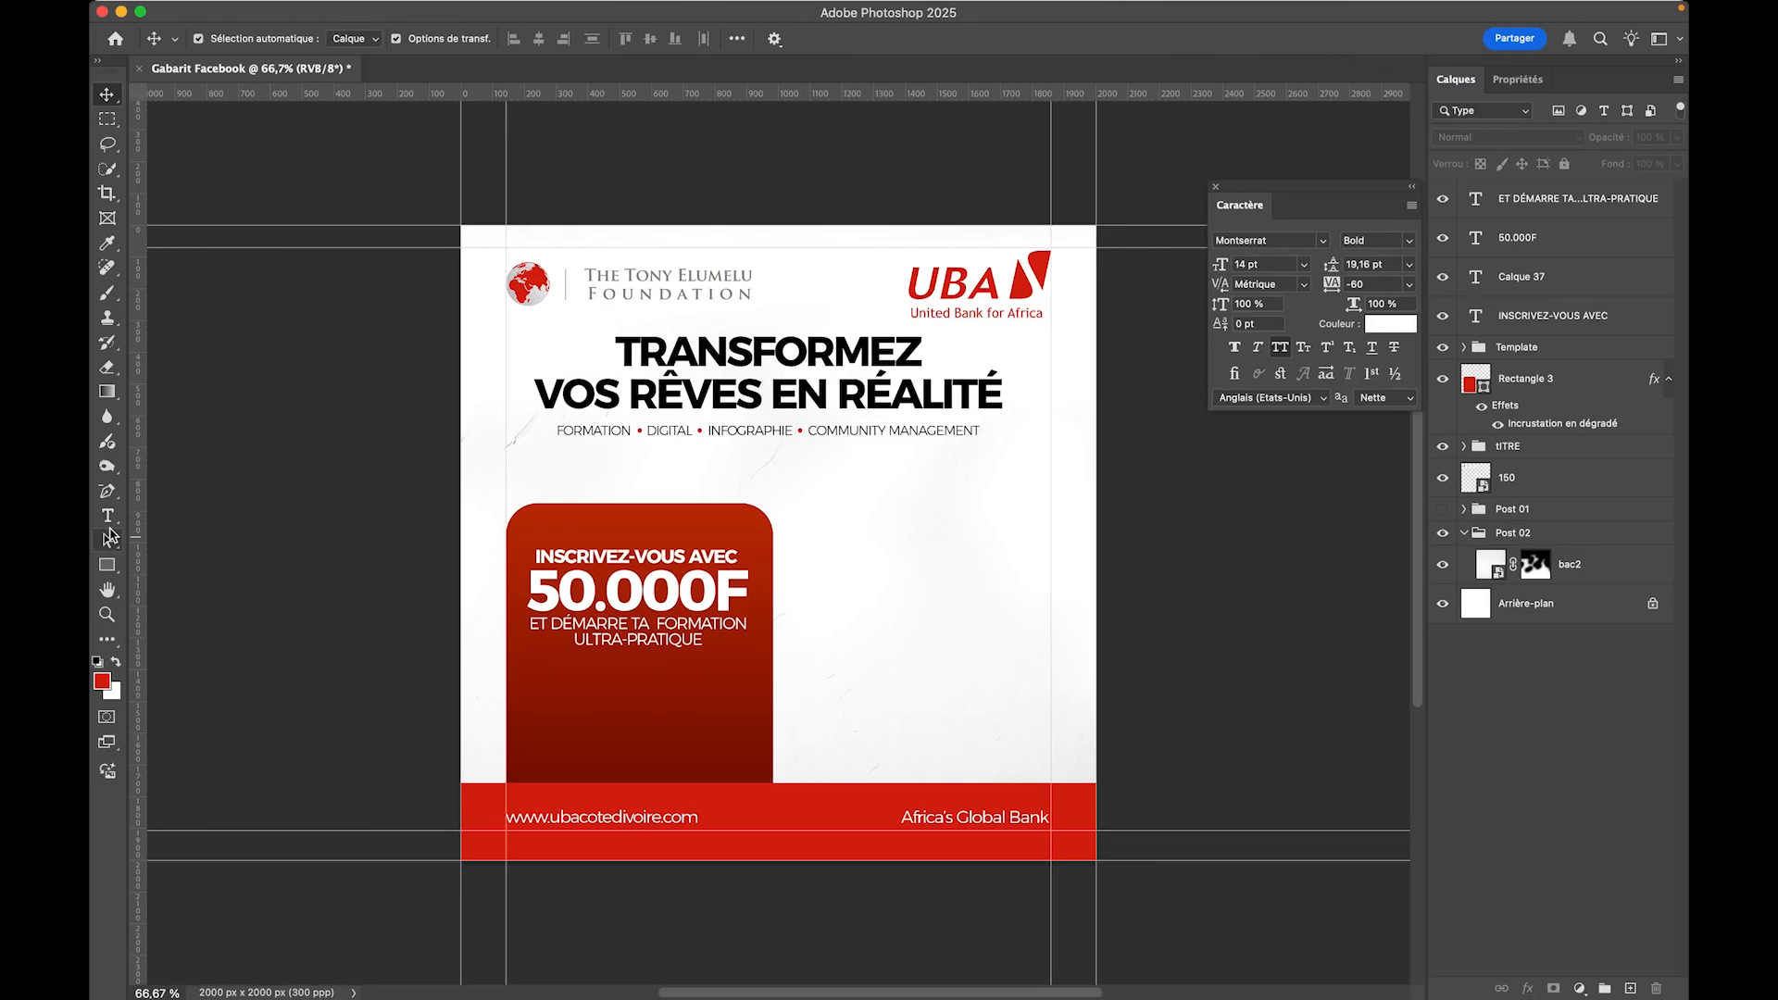
left_click(108, 519)
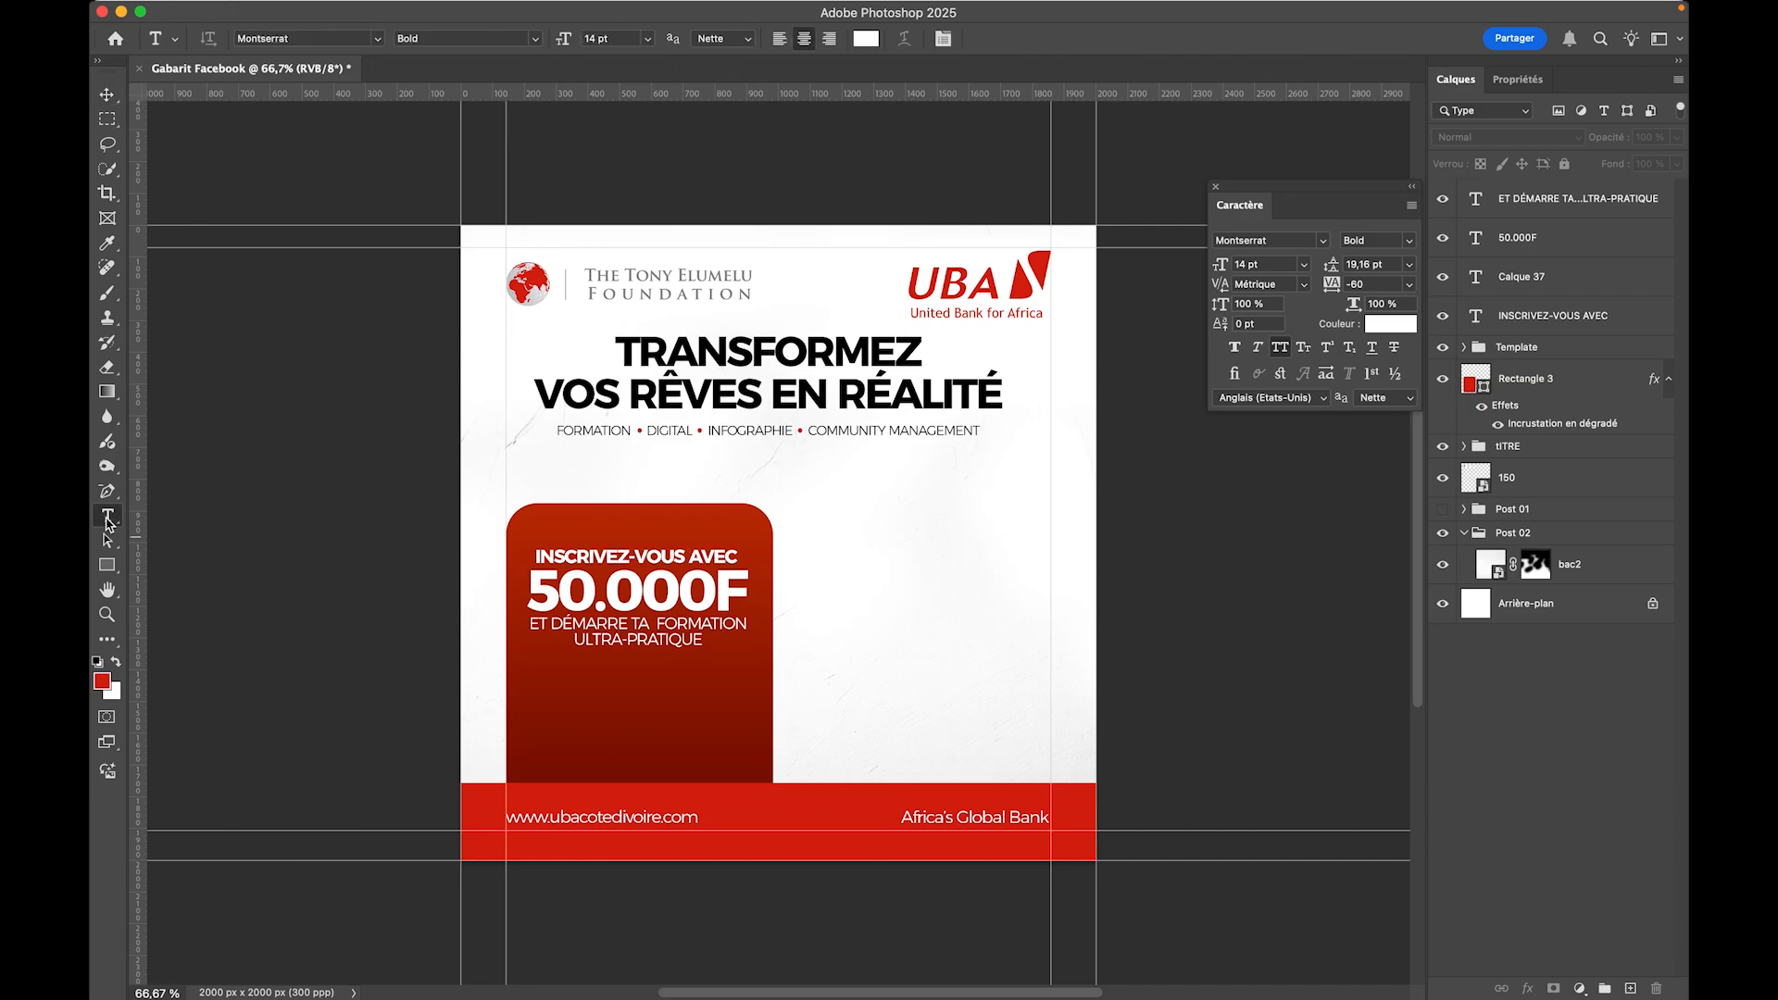
left_click(598, 714)
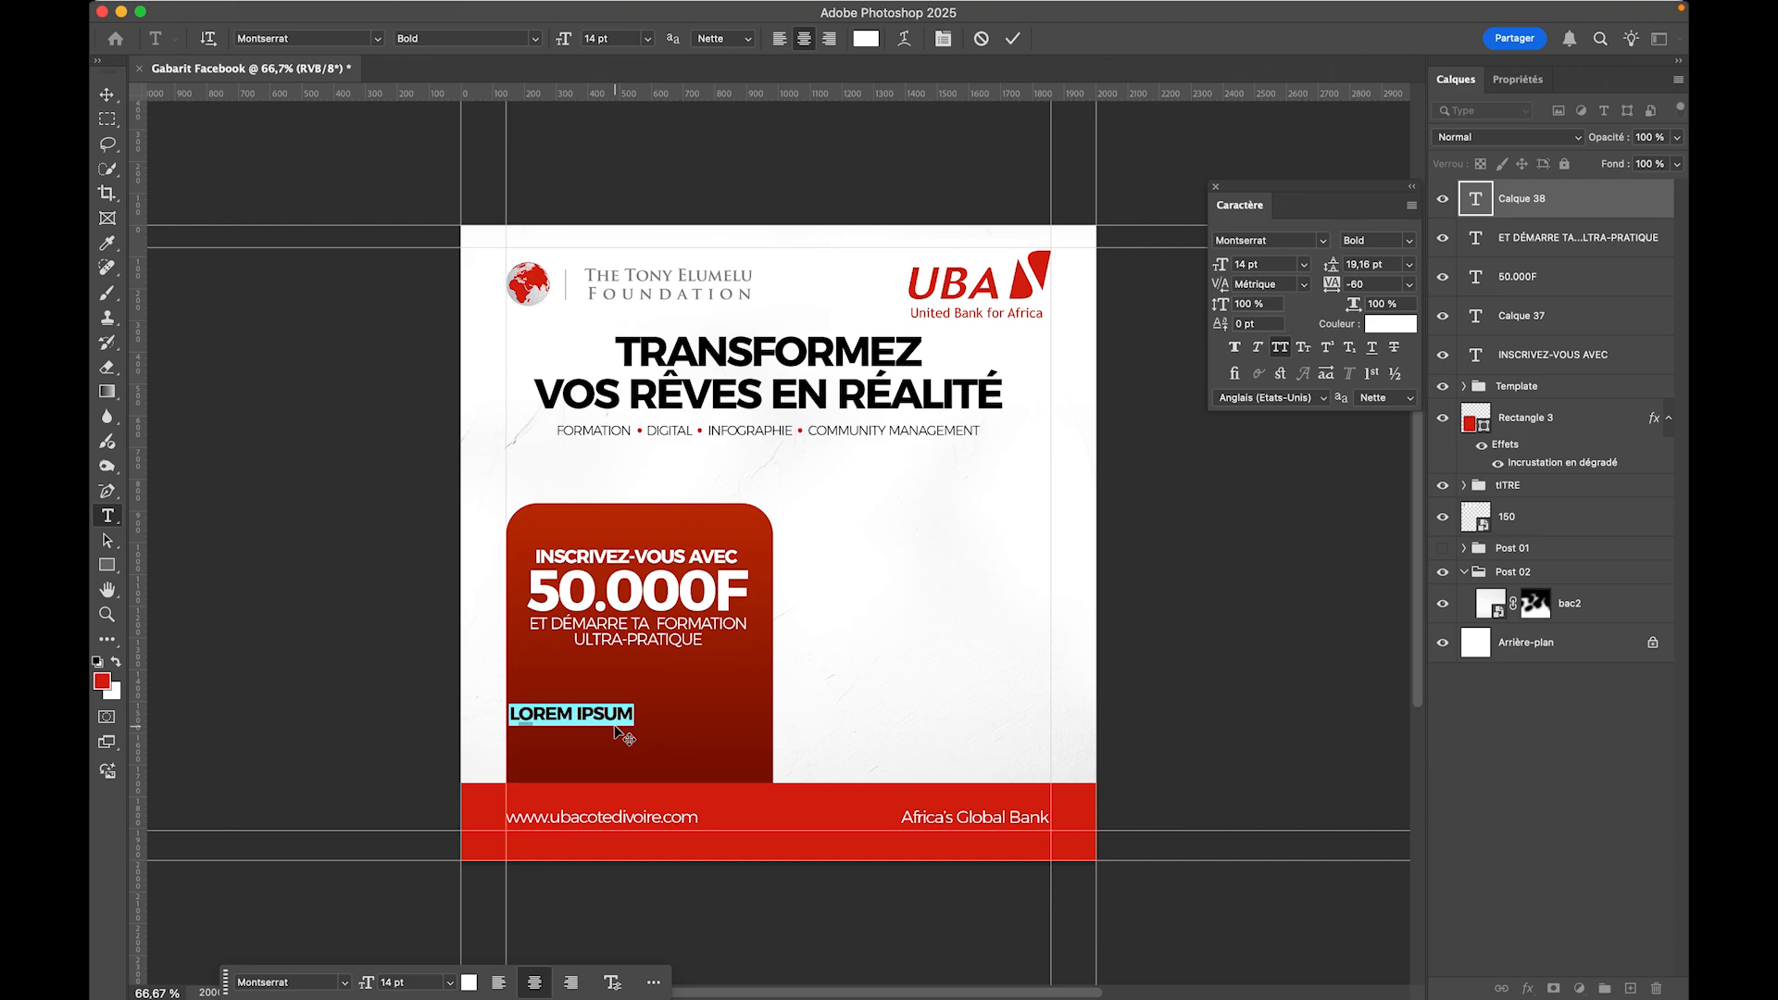
left_click(108, 93)
- Replace INSCRIVEZ-VOUS with DÉMARRE in the line above 50.000F so it reads DÉMARRE AVEC
left_click(107, 516)
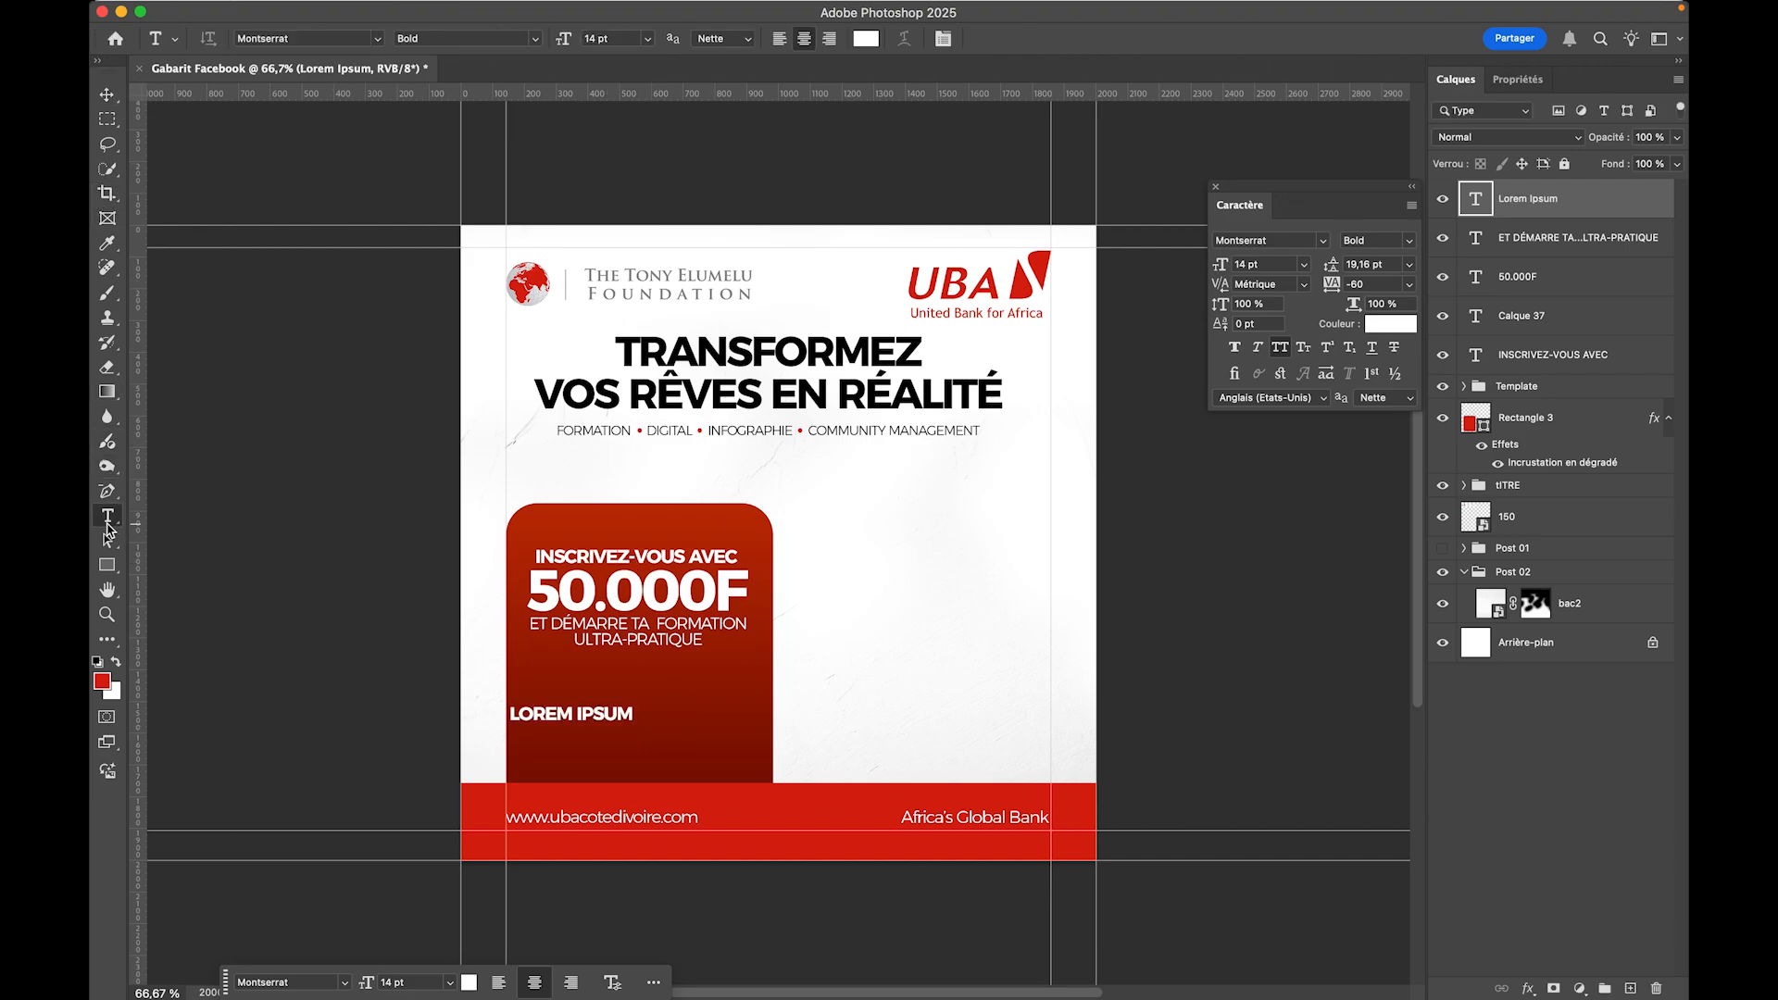
left_click_drag(685, 553, 531, 556)
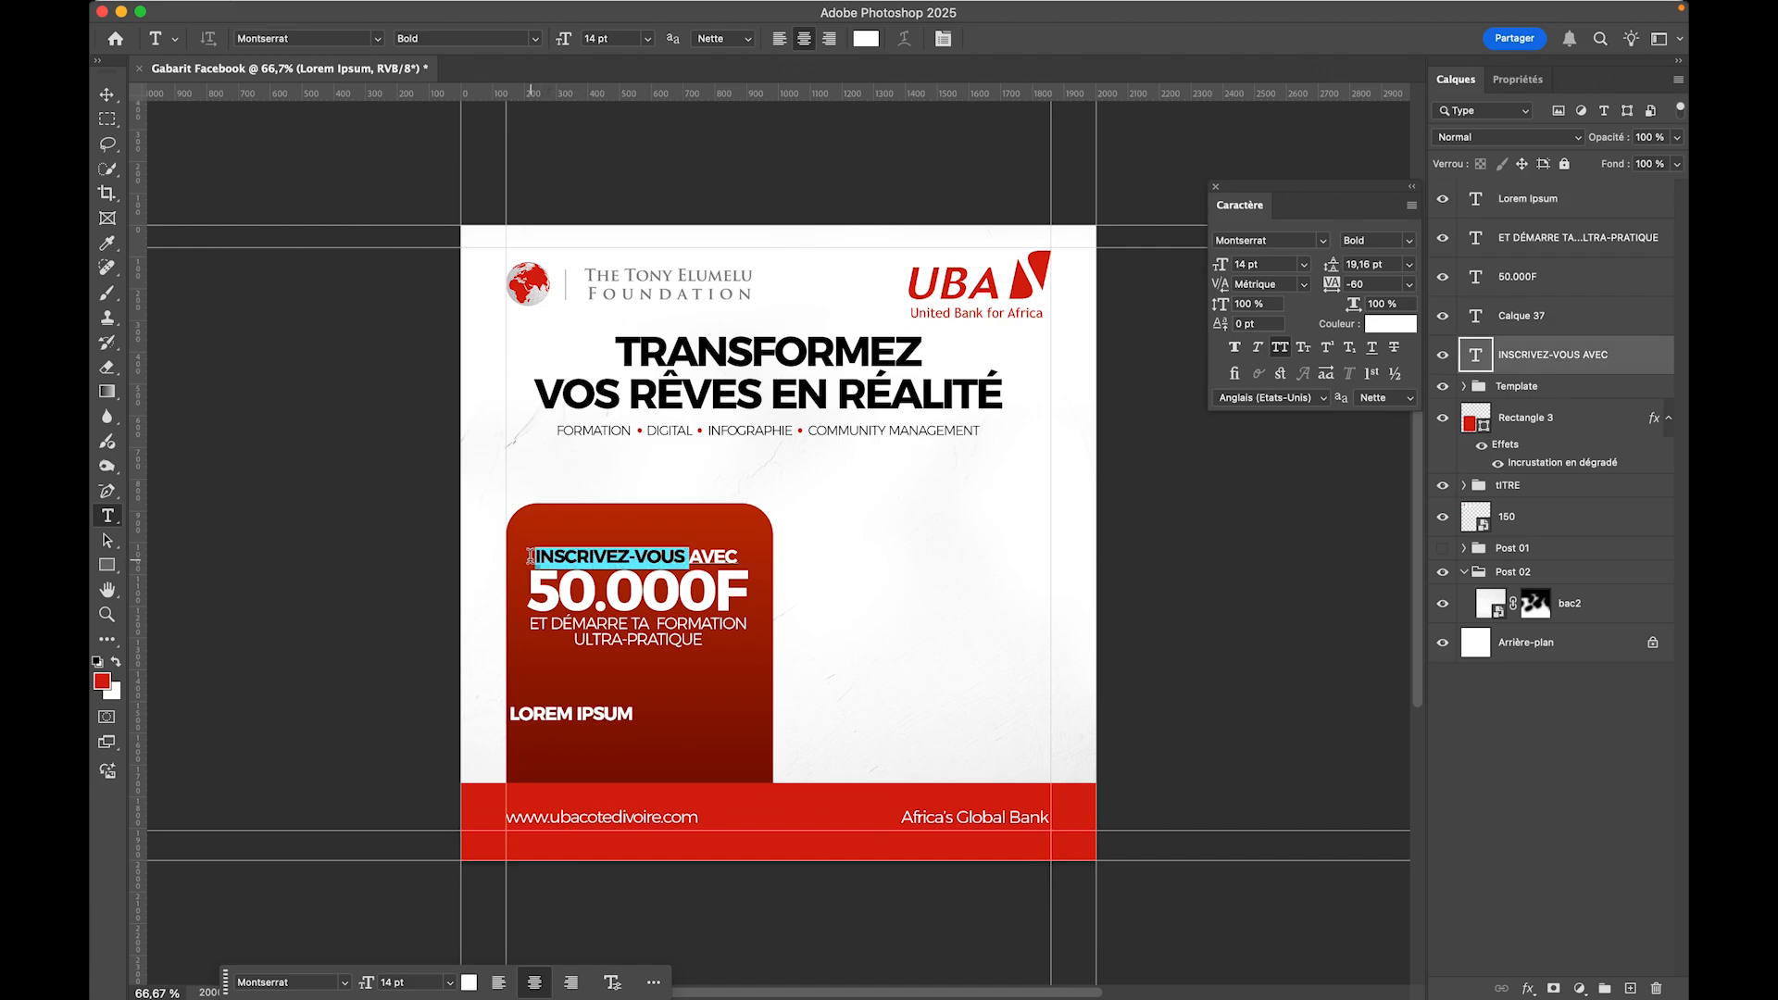
type("DÉA")
key("BackSpace")
type("MARRE")
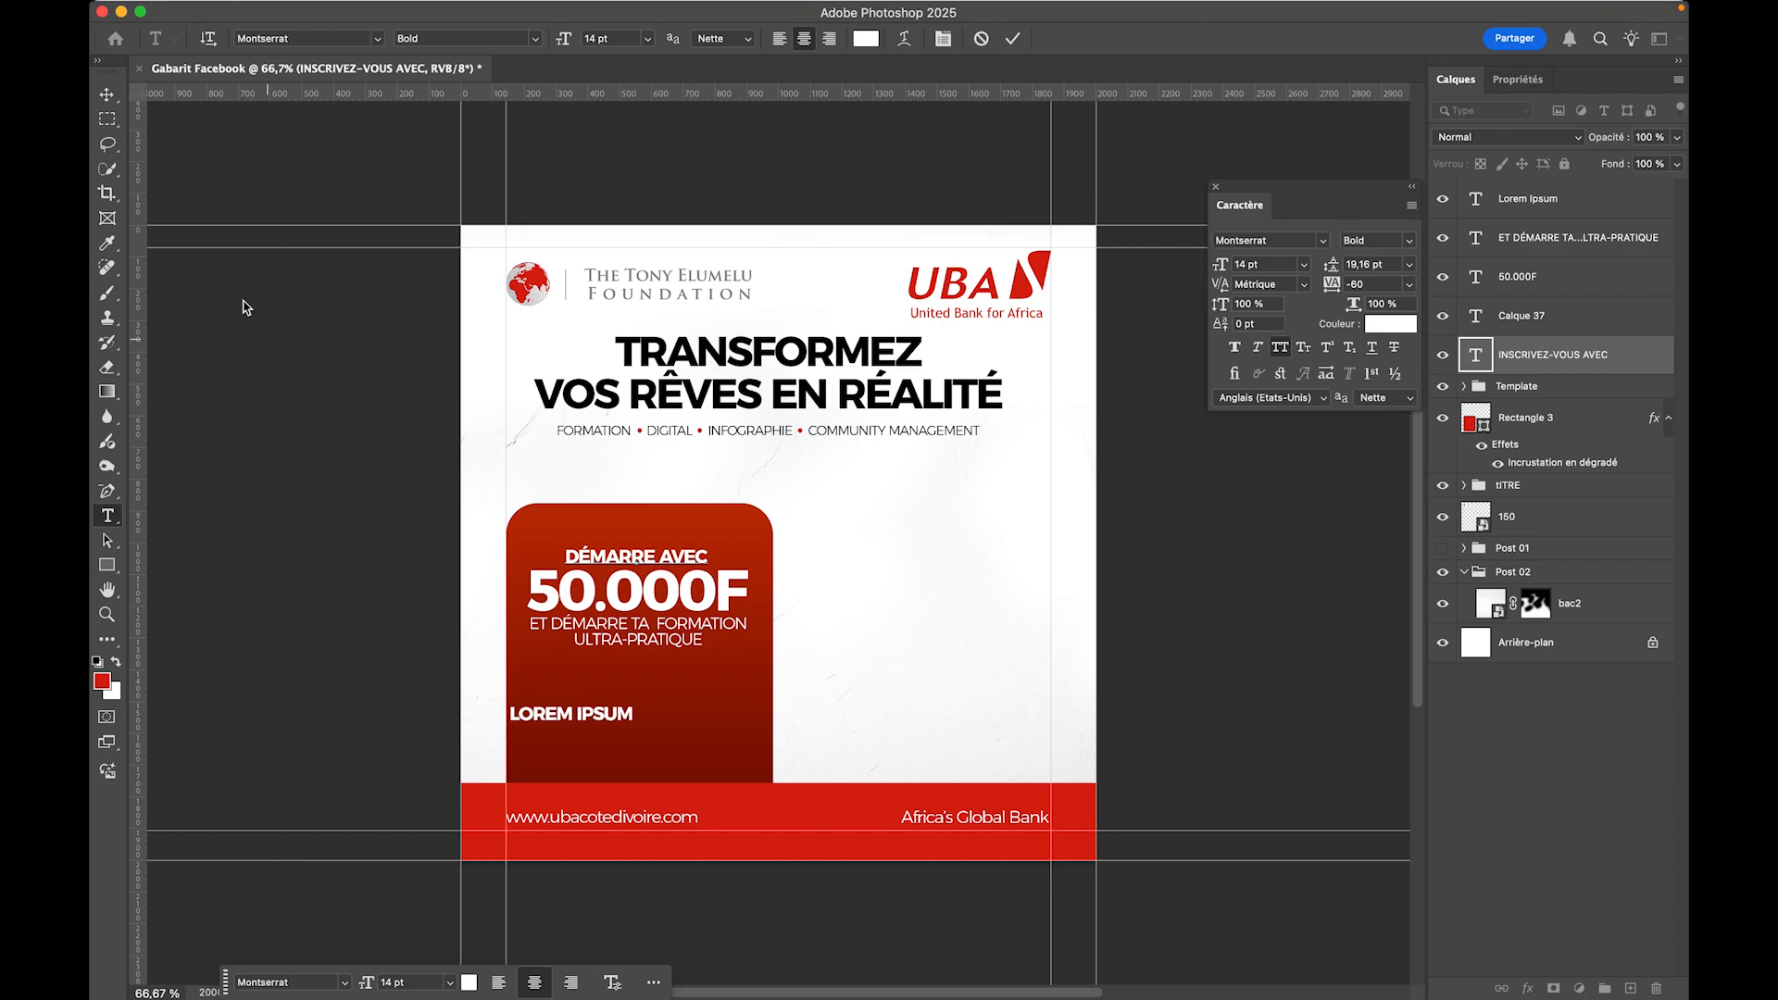
left_click(107, 95)
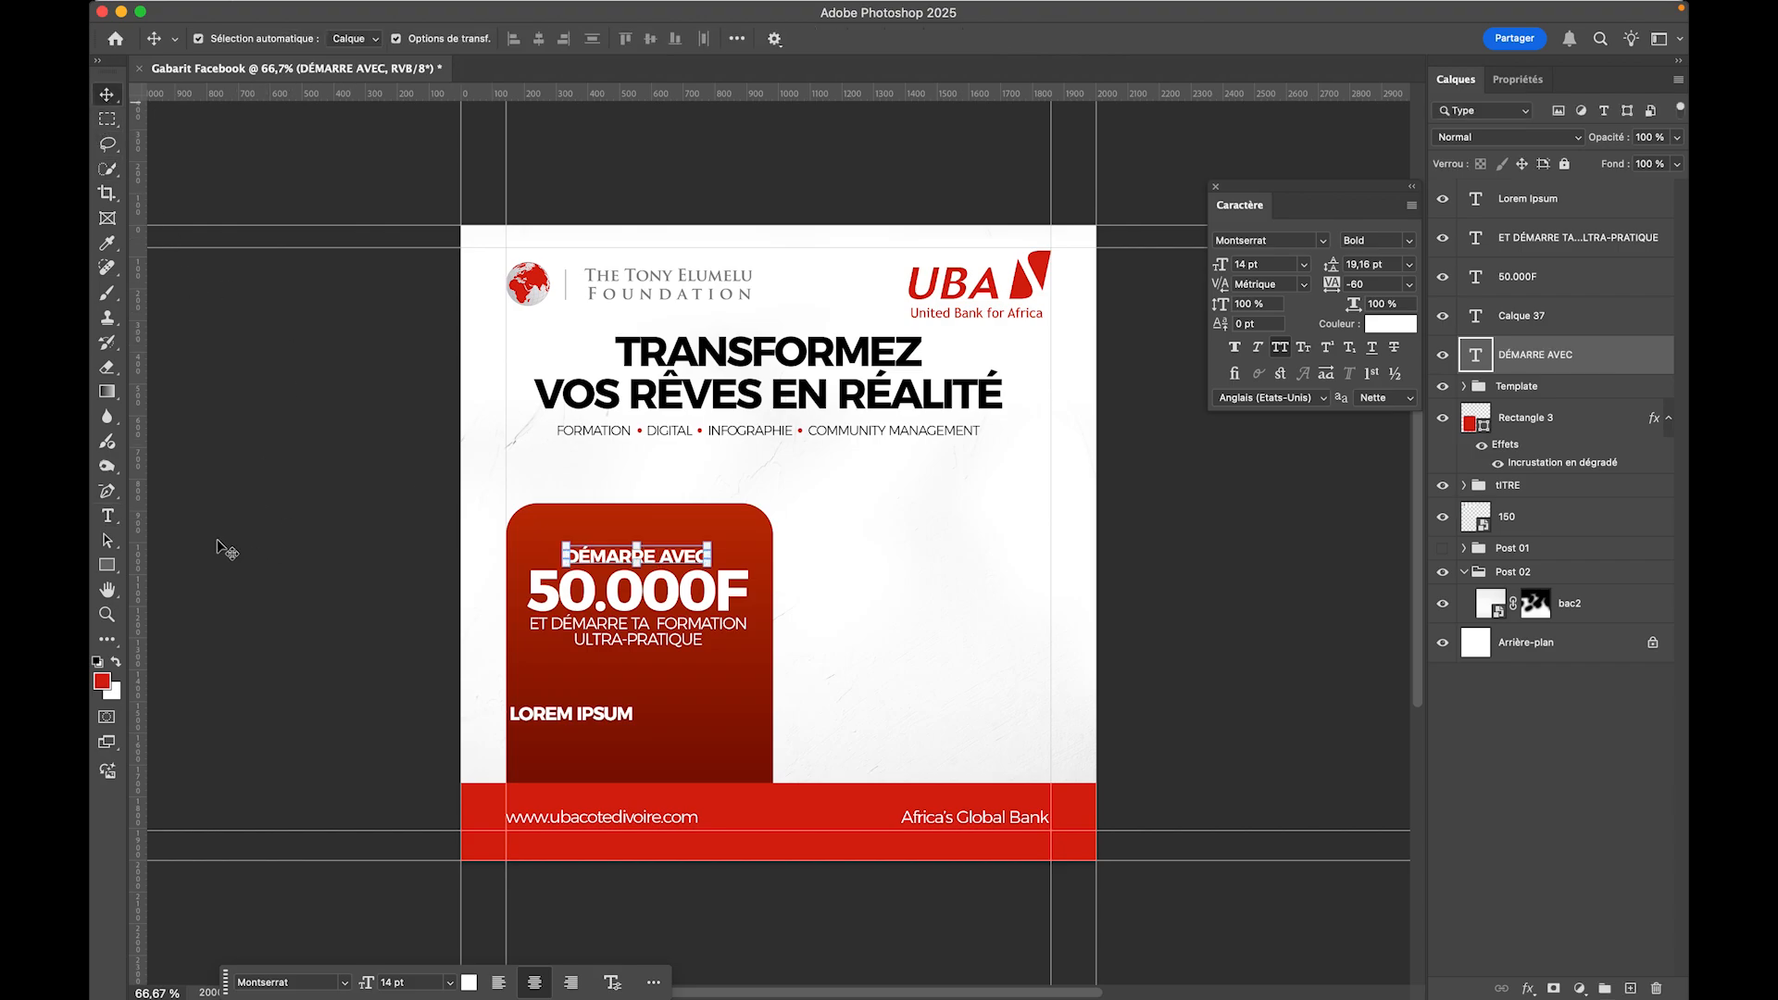
- Replace the LOREM IPSUM placeholder in the red panel with INSCRIS-TOI AUJOURD'HUI
left_click(107, 515)
left_click(547, 711)
key("ctrl+a")
type("INSCR")
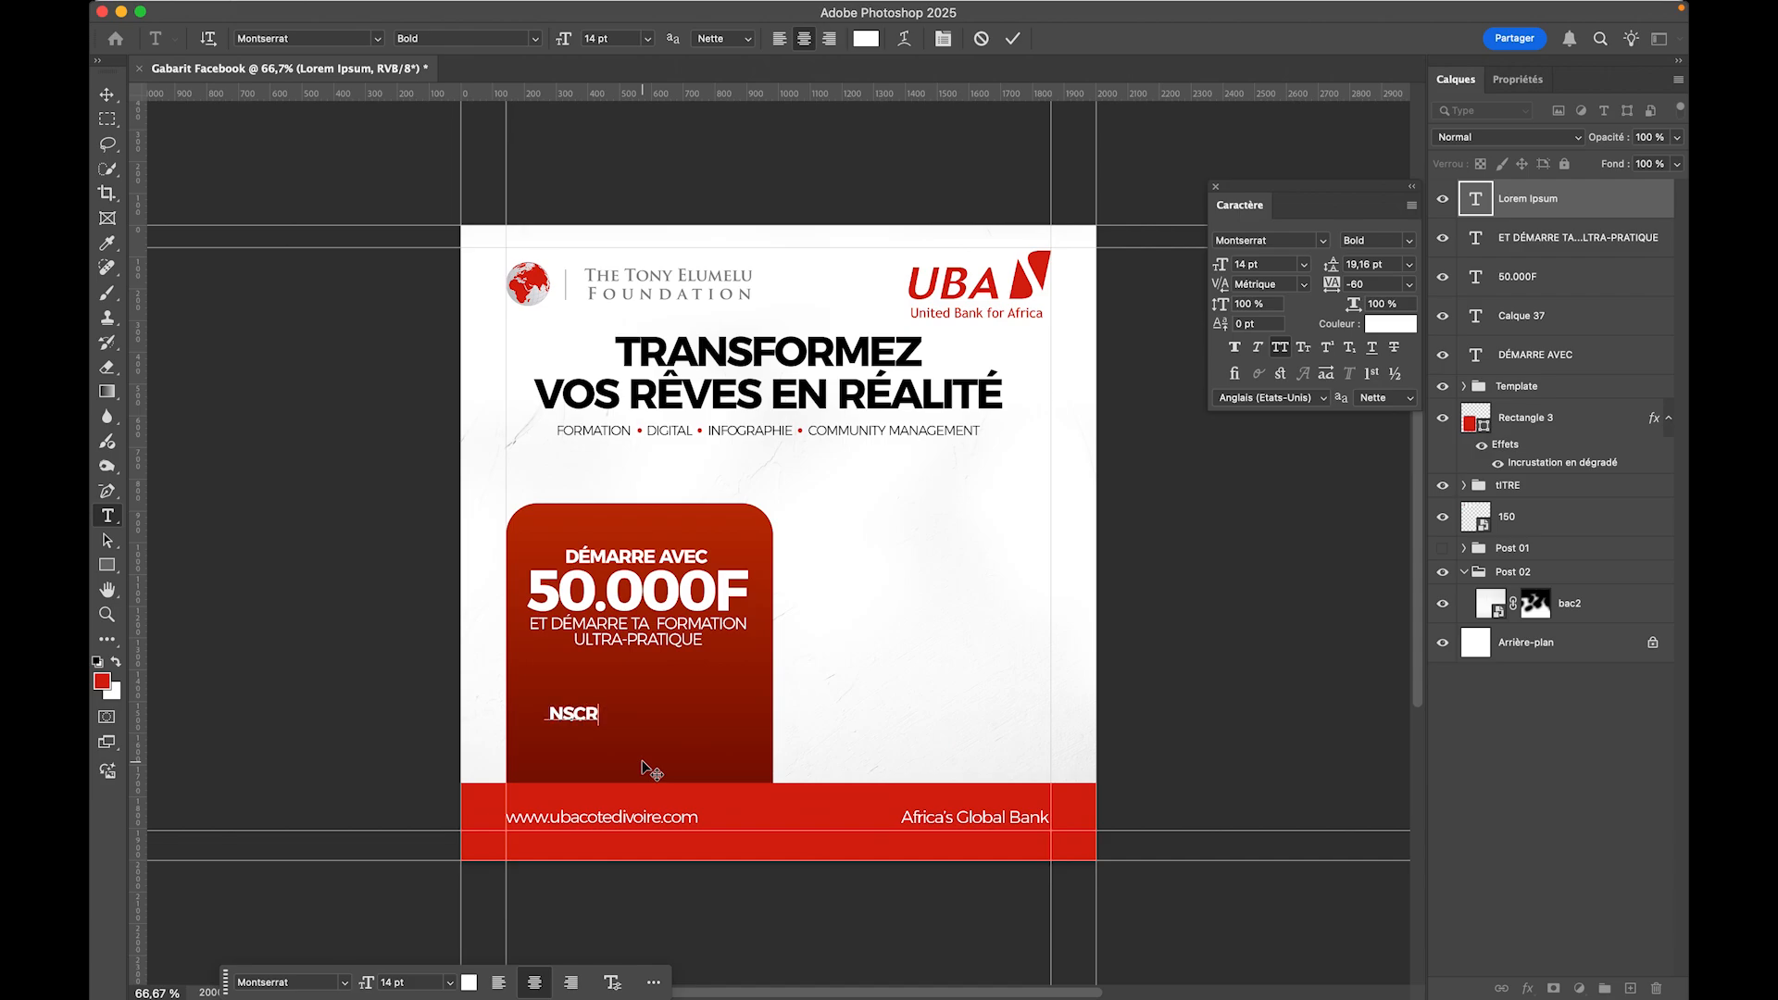
type("IS-TOI AUJOURD'HUI")
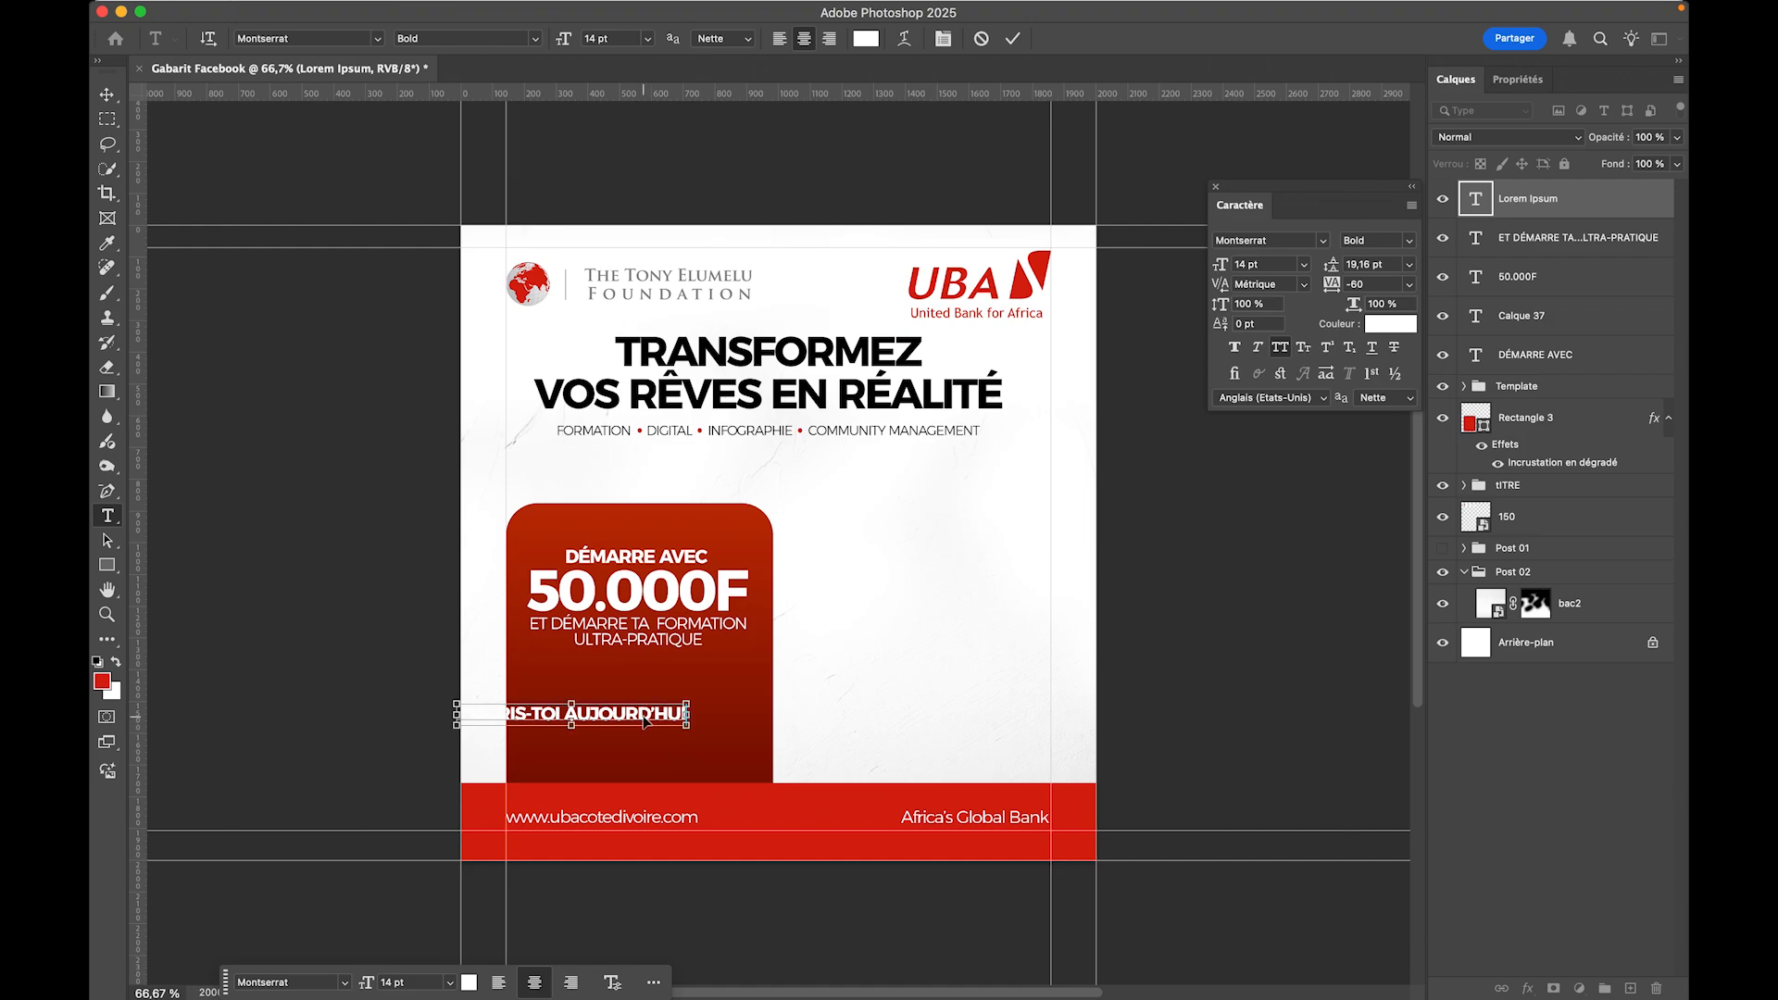
- Reduce the font size of the INSCRIS-TOI AUJOURD'HUI line to 9 pt
key("super+a")
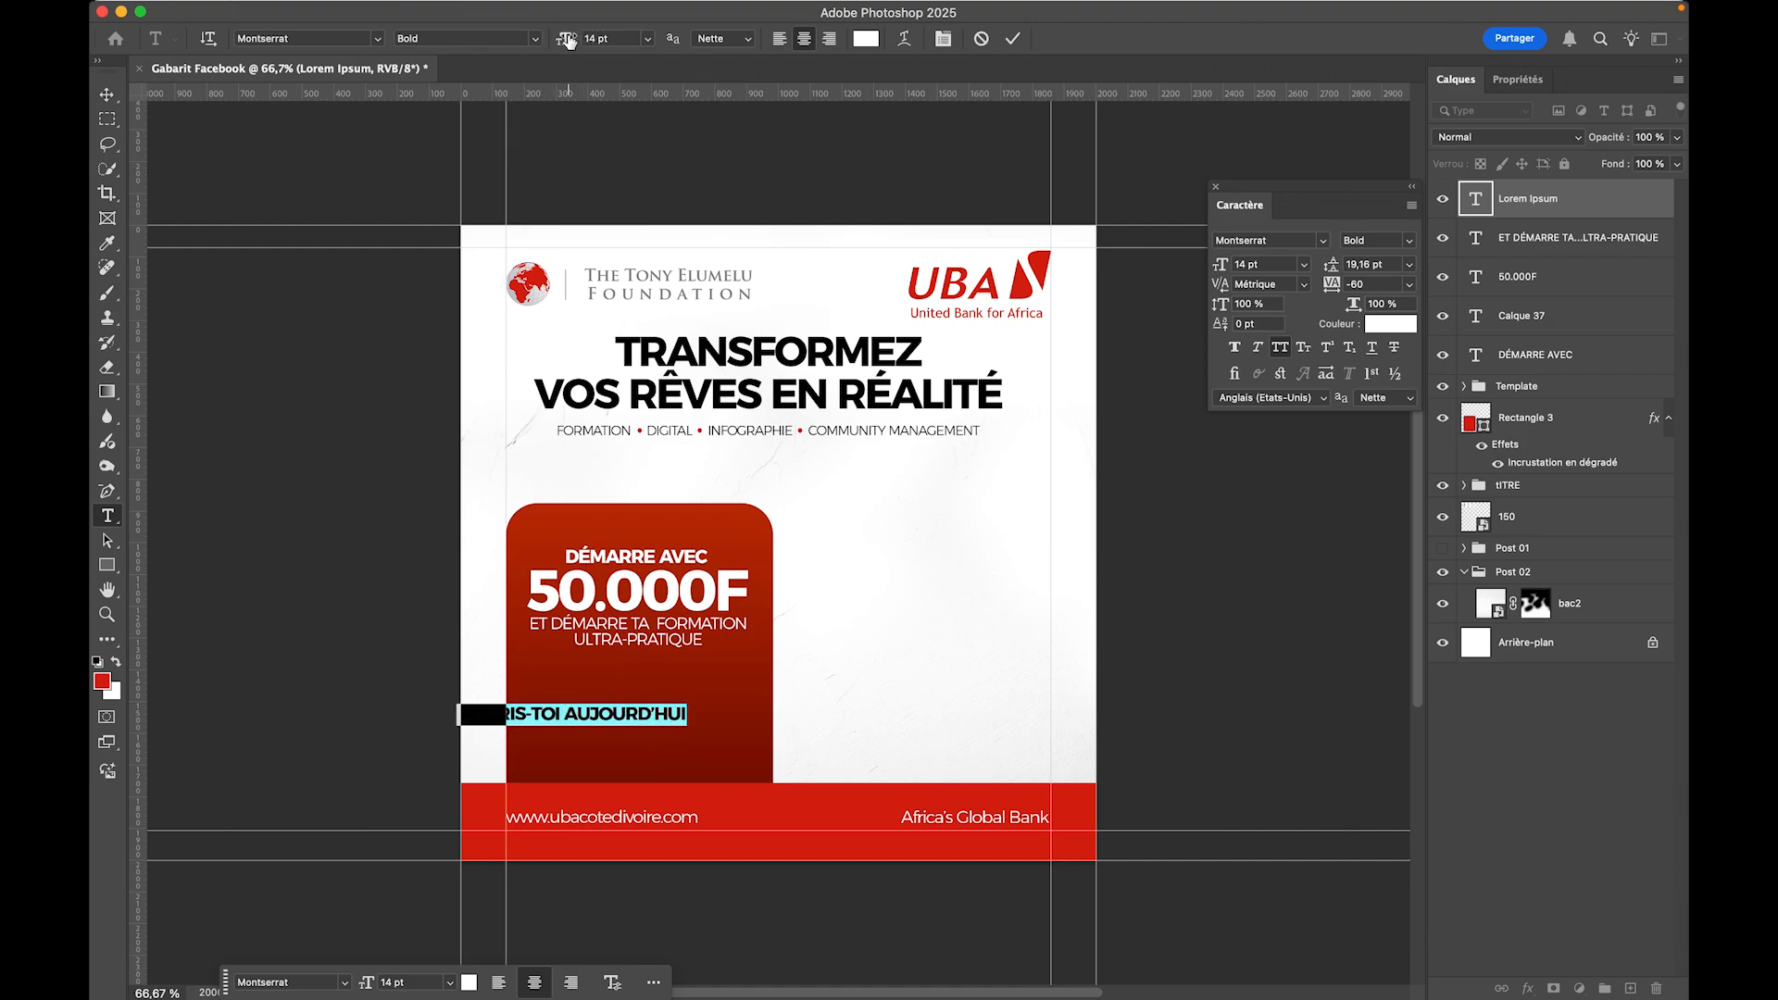
left_click_drag(566, 41, 563, 41)
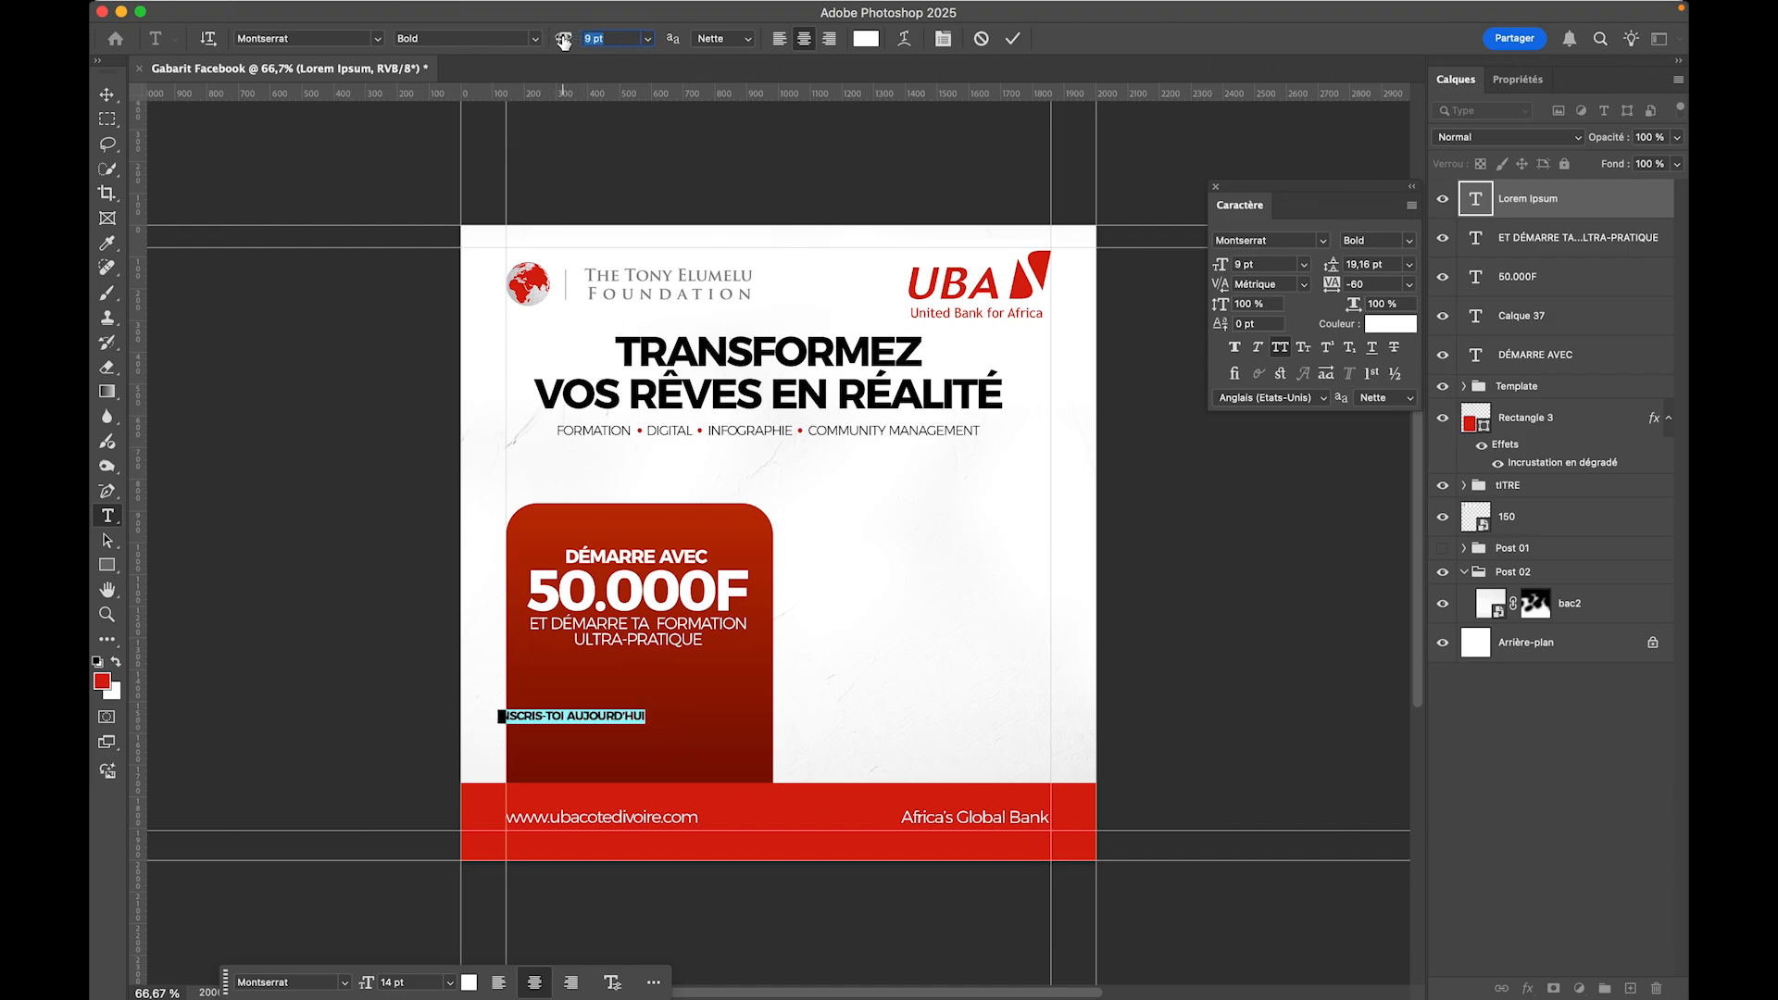
left_click(106, 94)
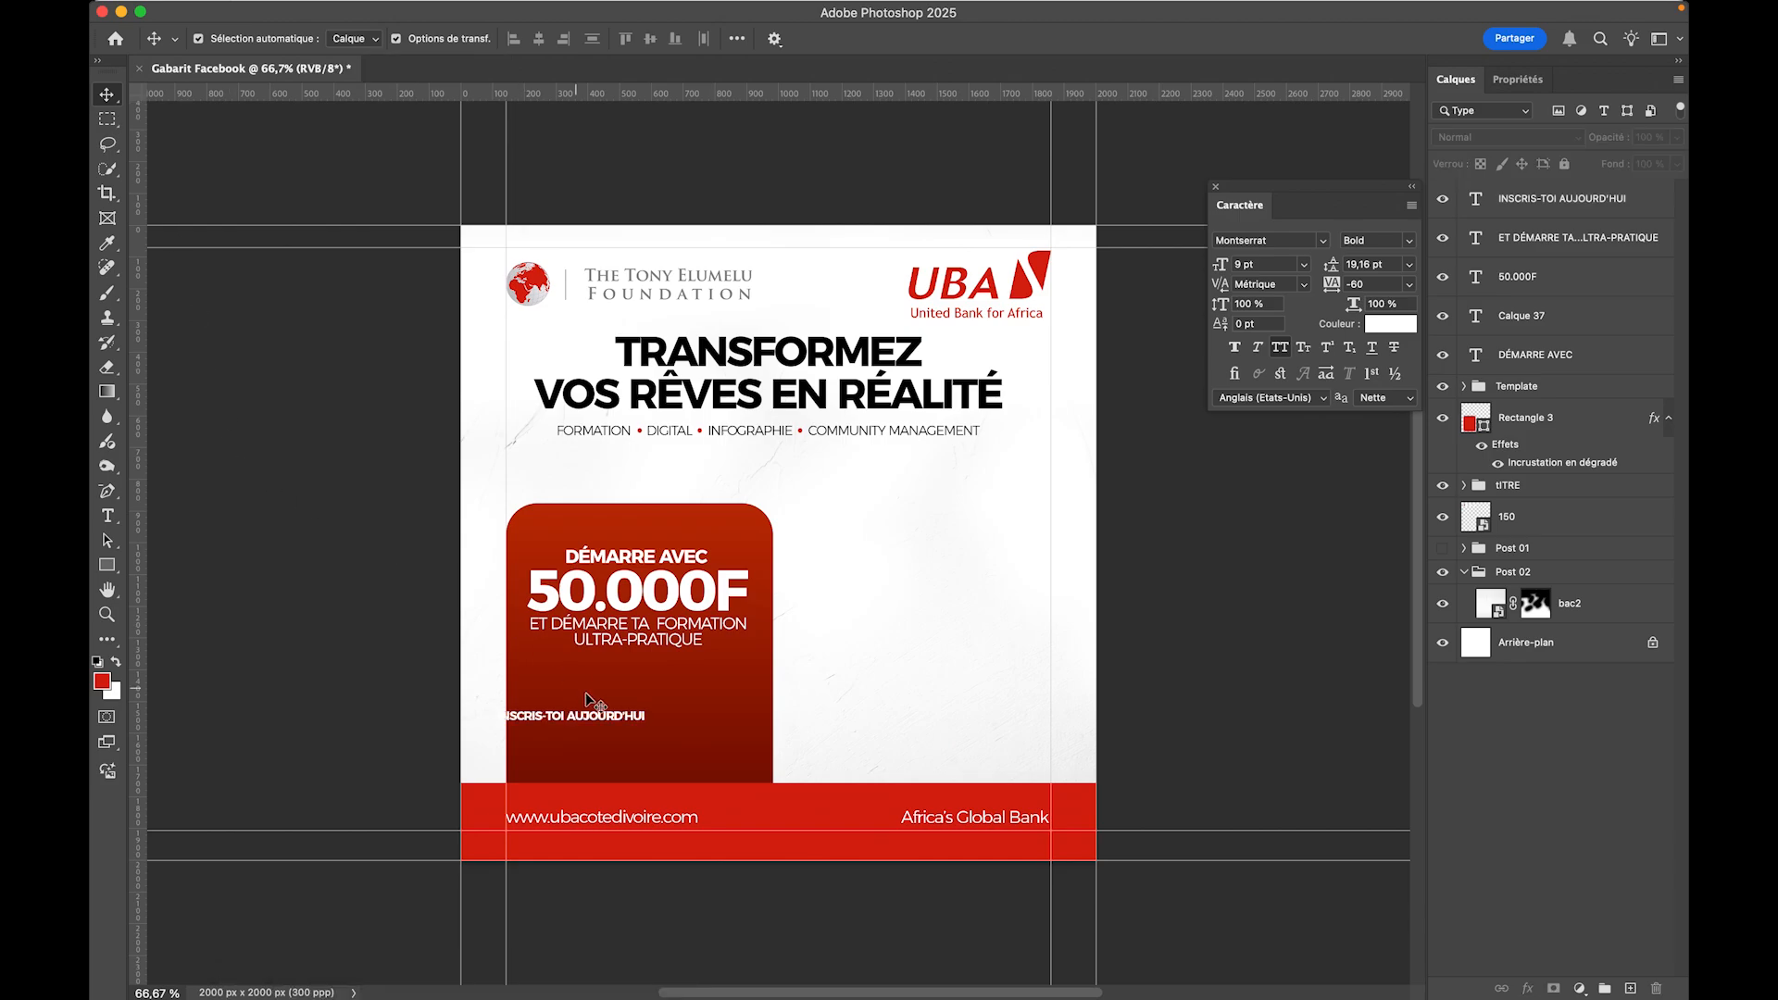
- Move the INSCRIS-TOI AUJOURD'HUI line to the horizontal middle of the red panel, a little below ULTRA-PRATIQUE
left_click_drag(600, 715, 651, 697)
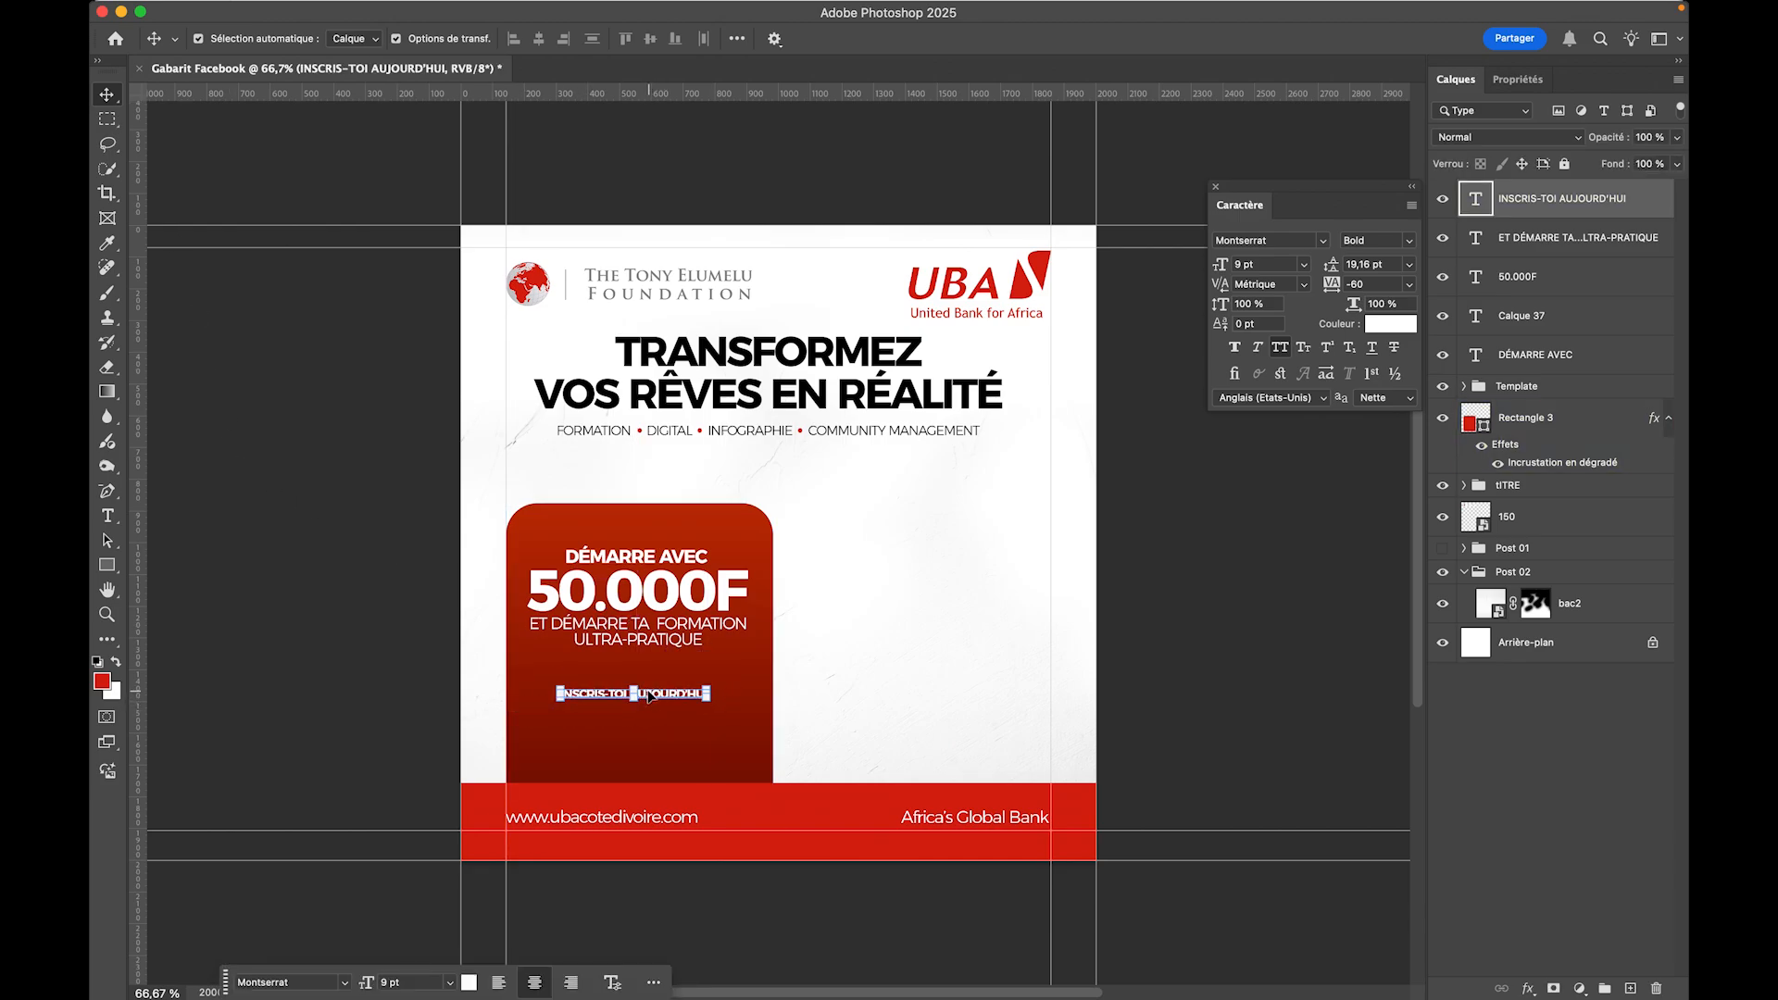
left_click(371, 720)
left_click(614, 696)
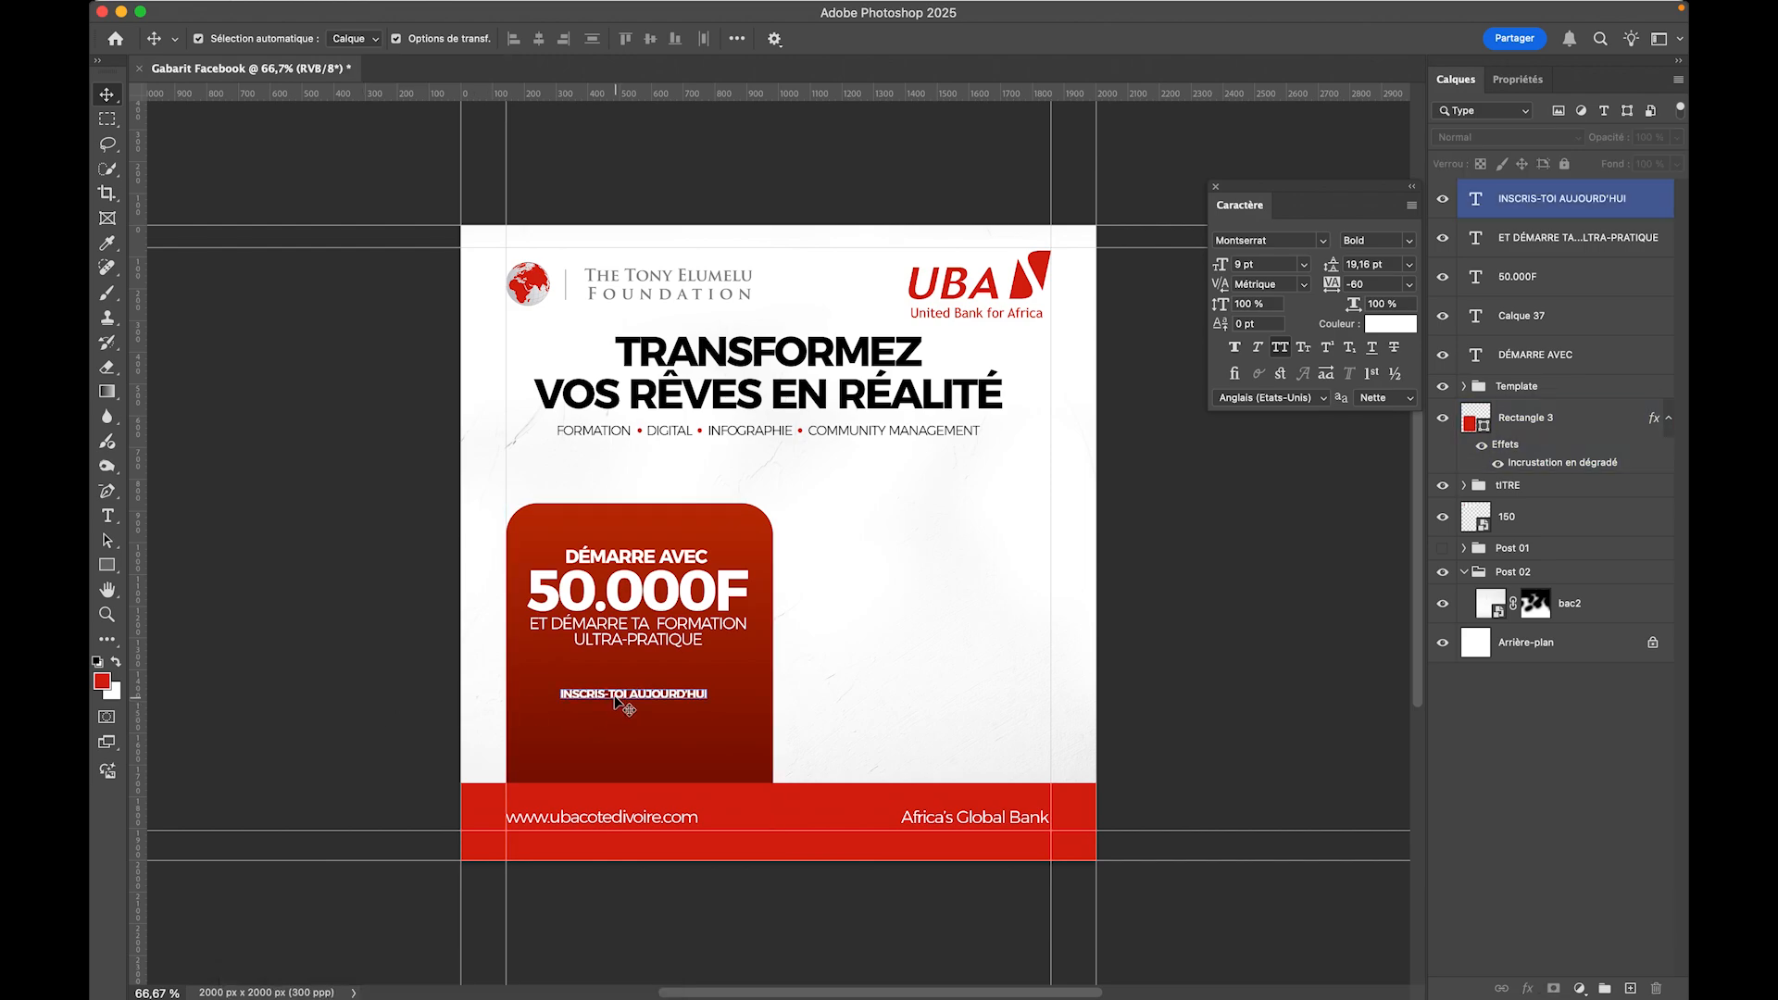
left_click_drag(619, 696, 619, 685)
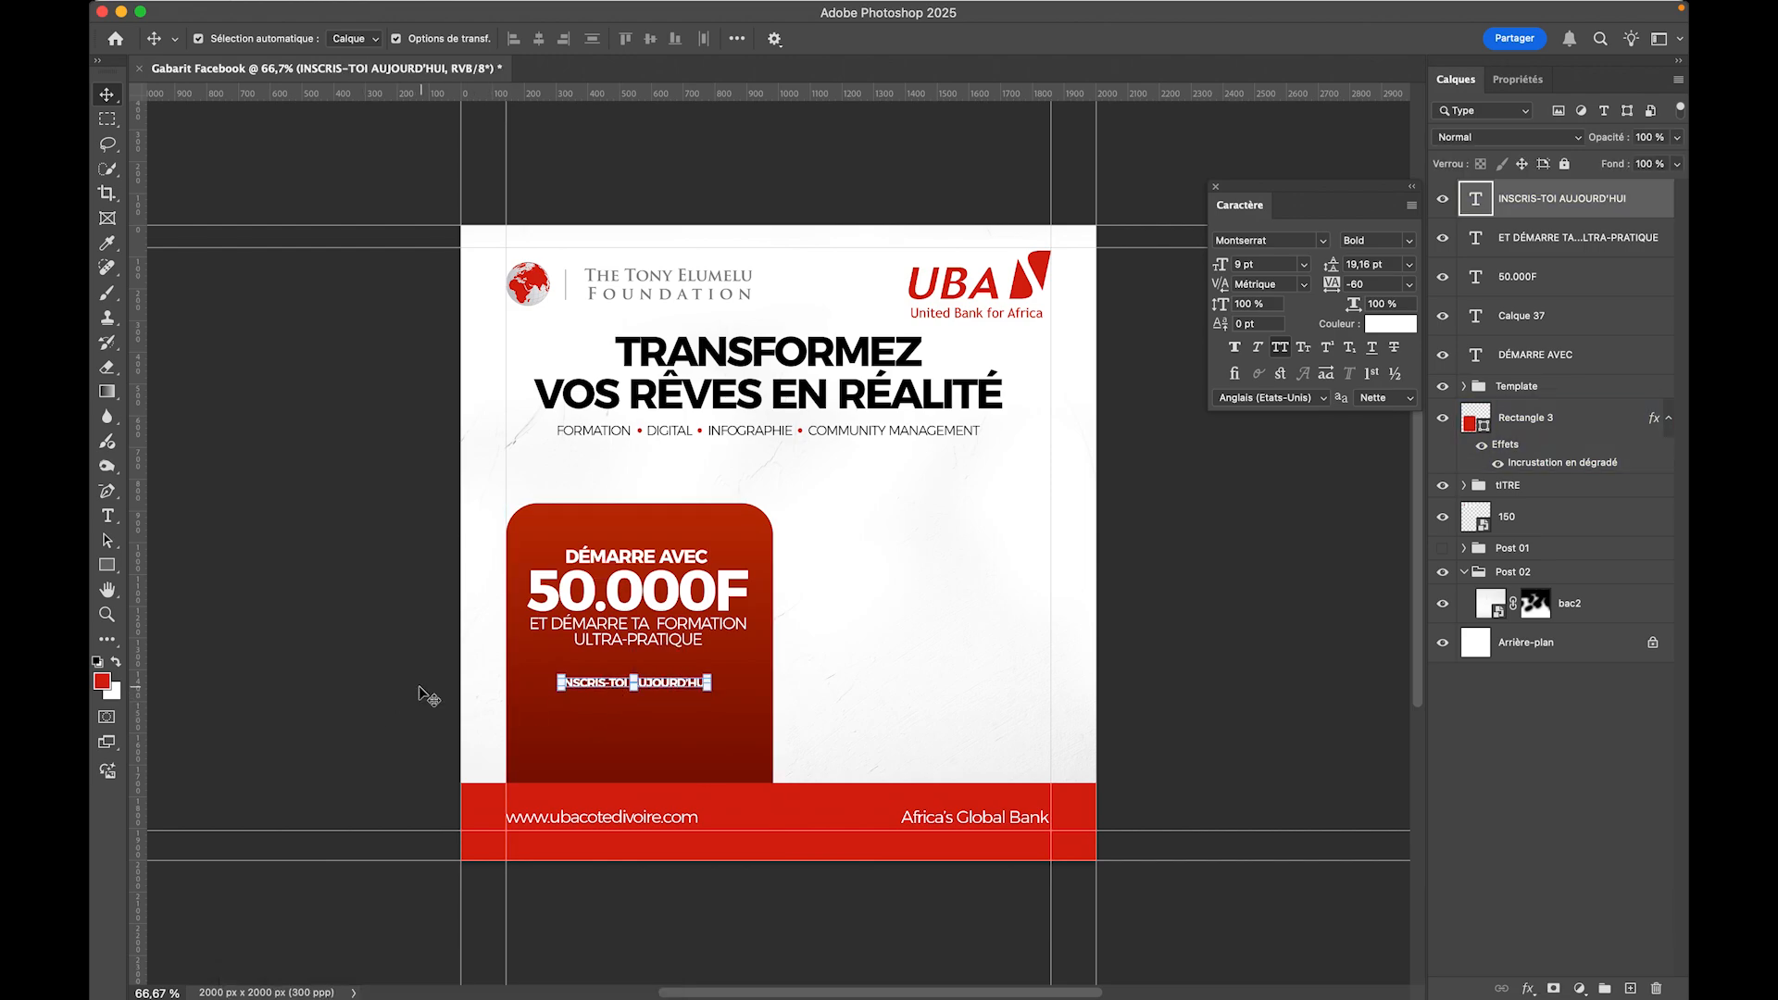
- Compare the lower part of the reference post's red panel with the text laid out in the Photoshop design
key("super+Tab")
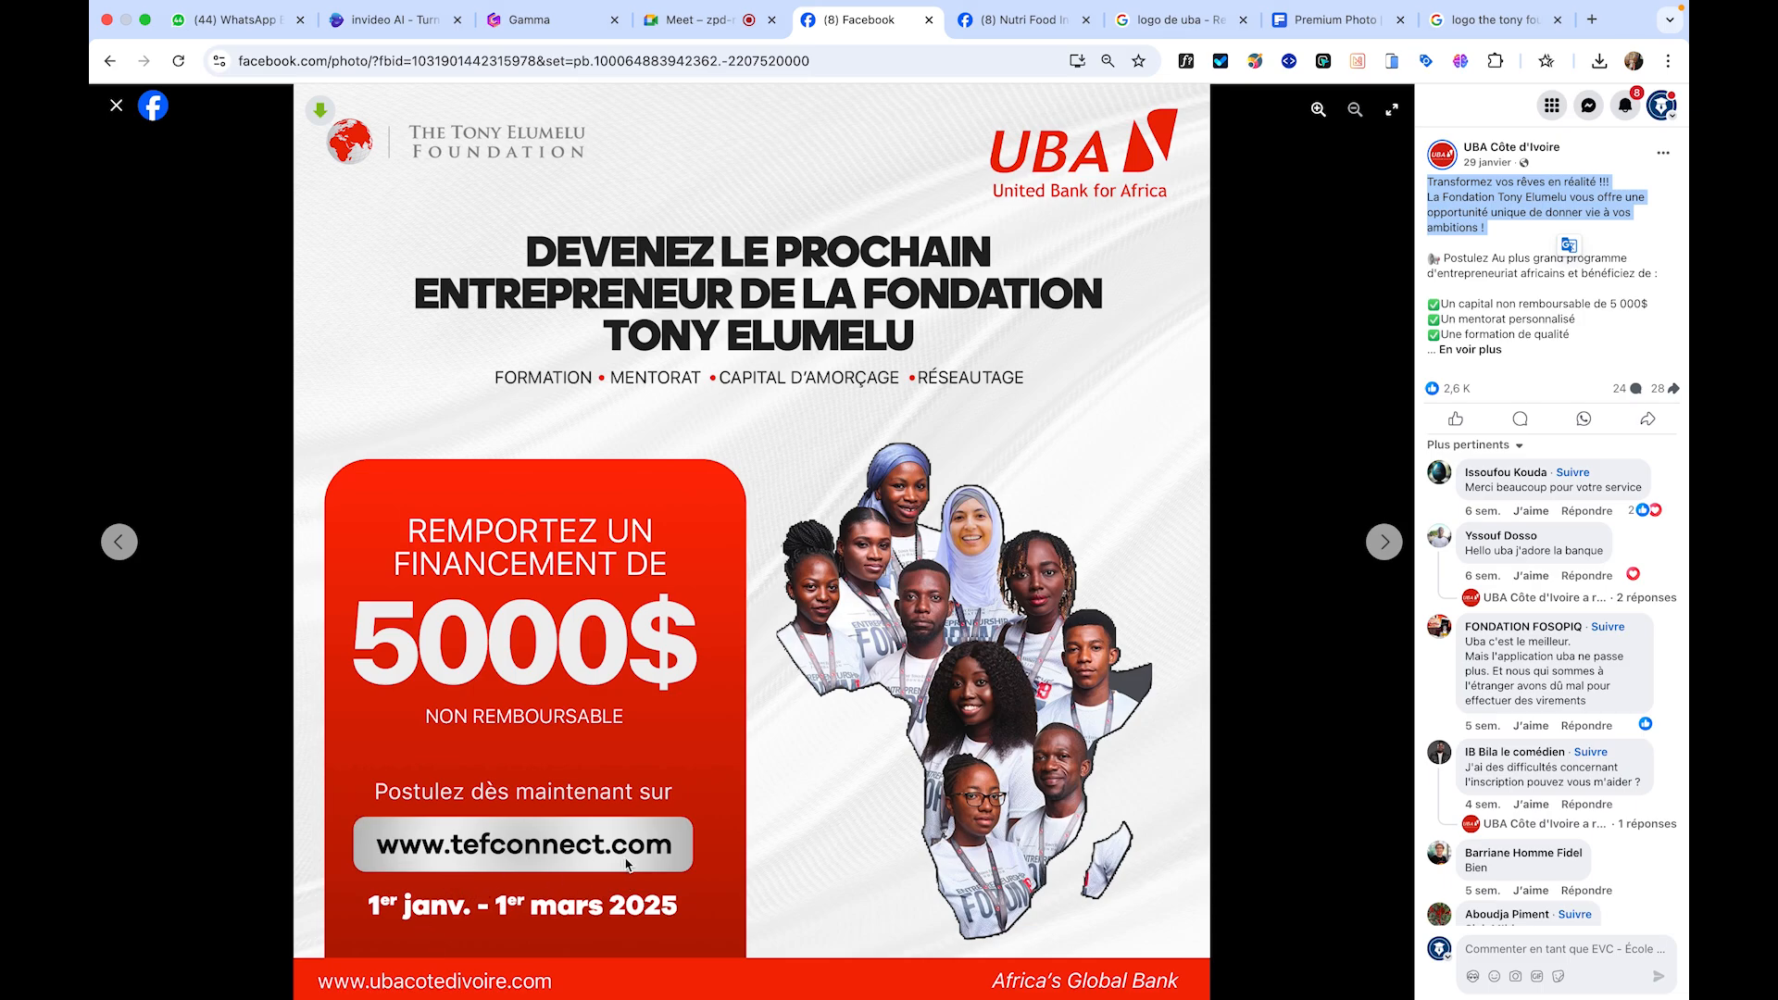
key("super+Tab")
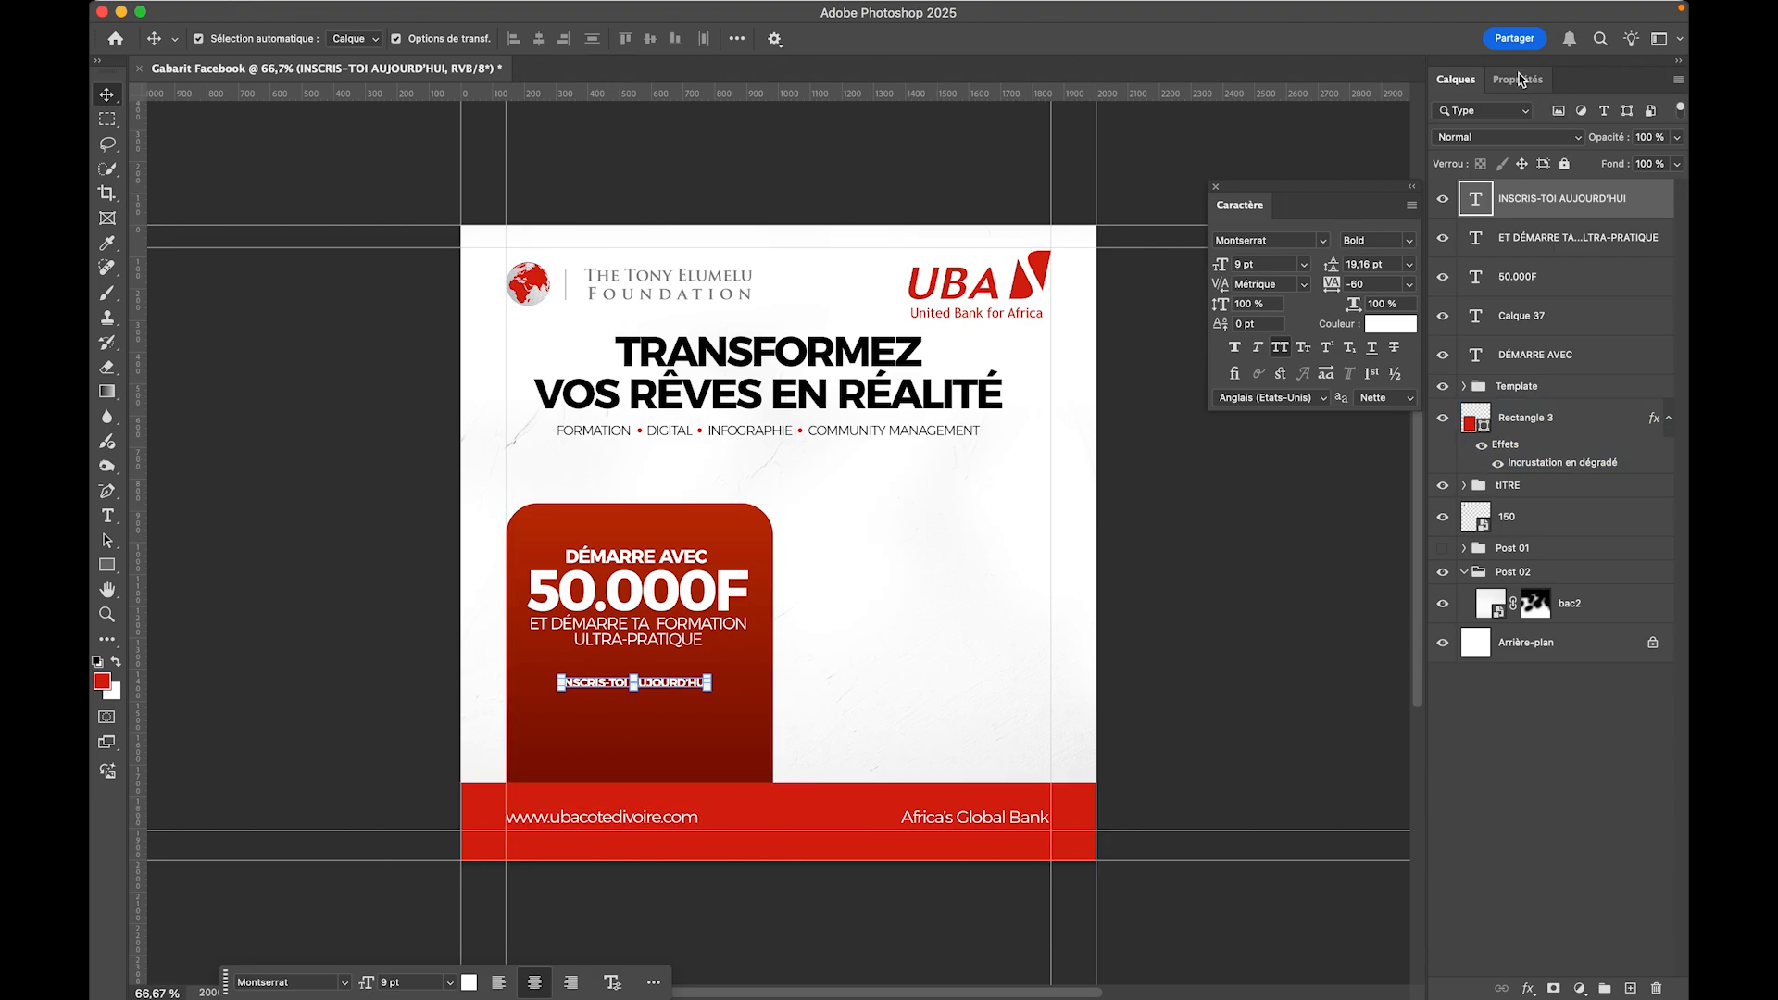
left_click(1264, 537)
left_click(821, 682)
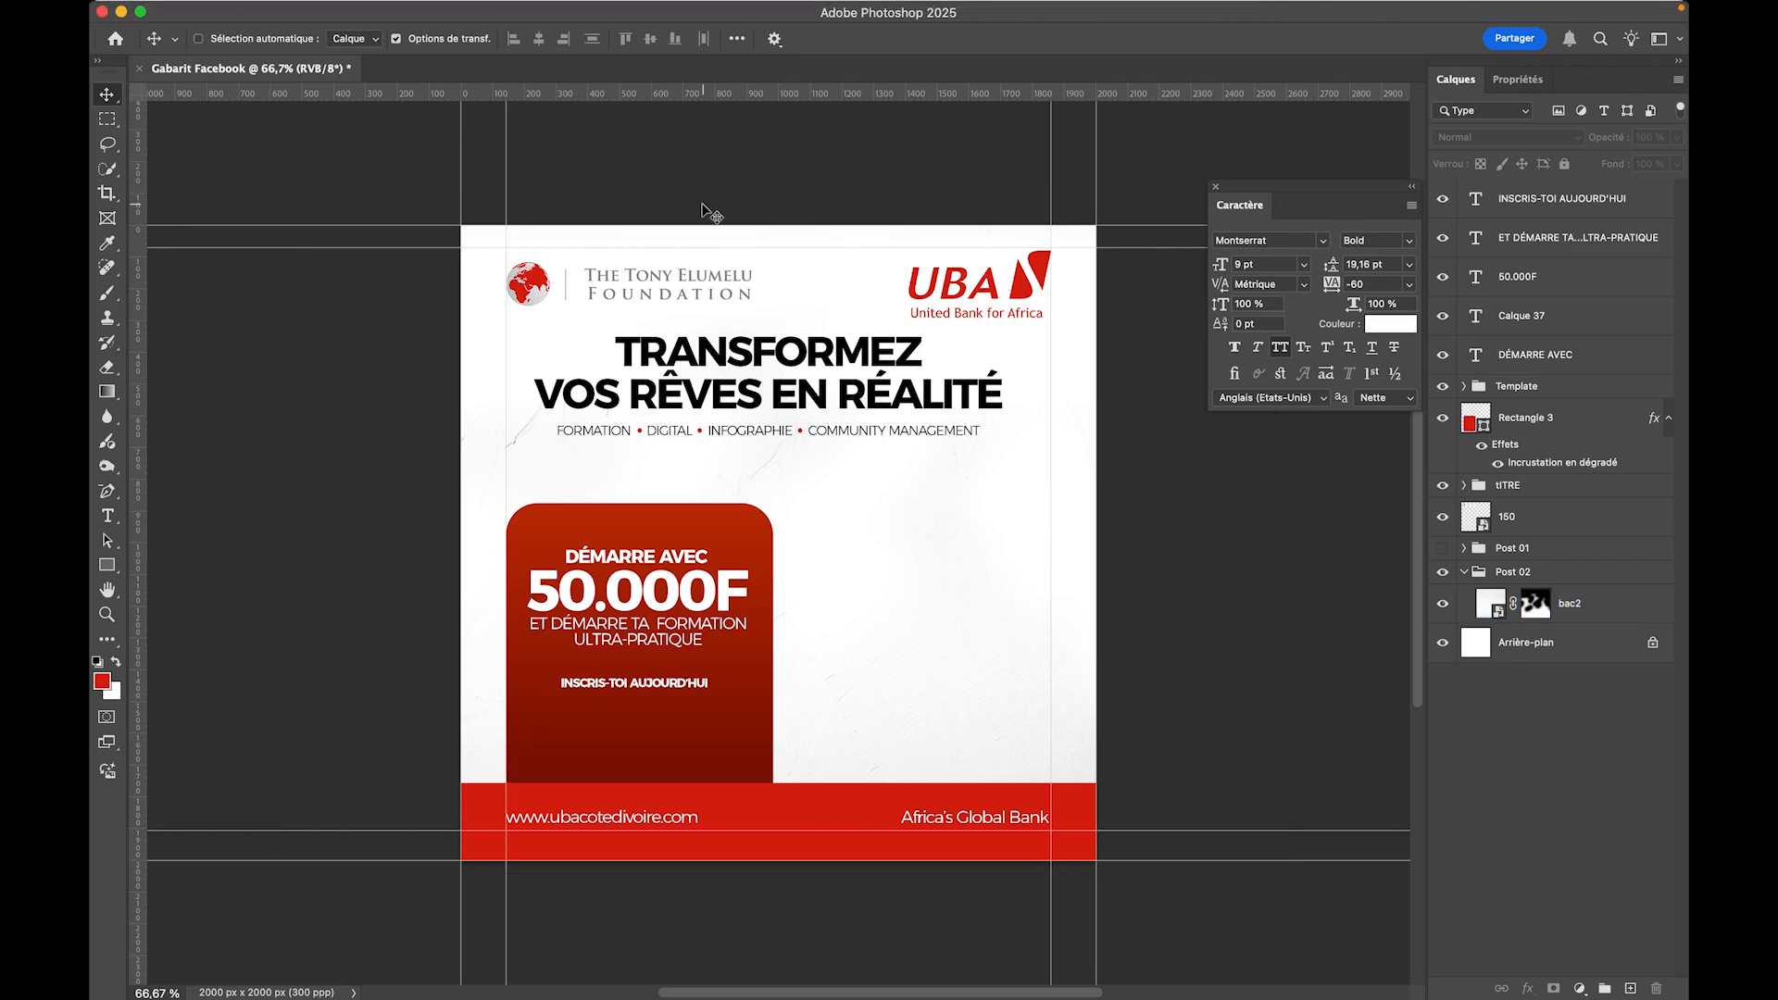
key("super+Tab")
left_click(1028, 20)
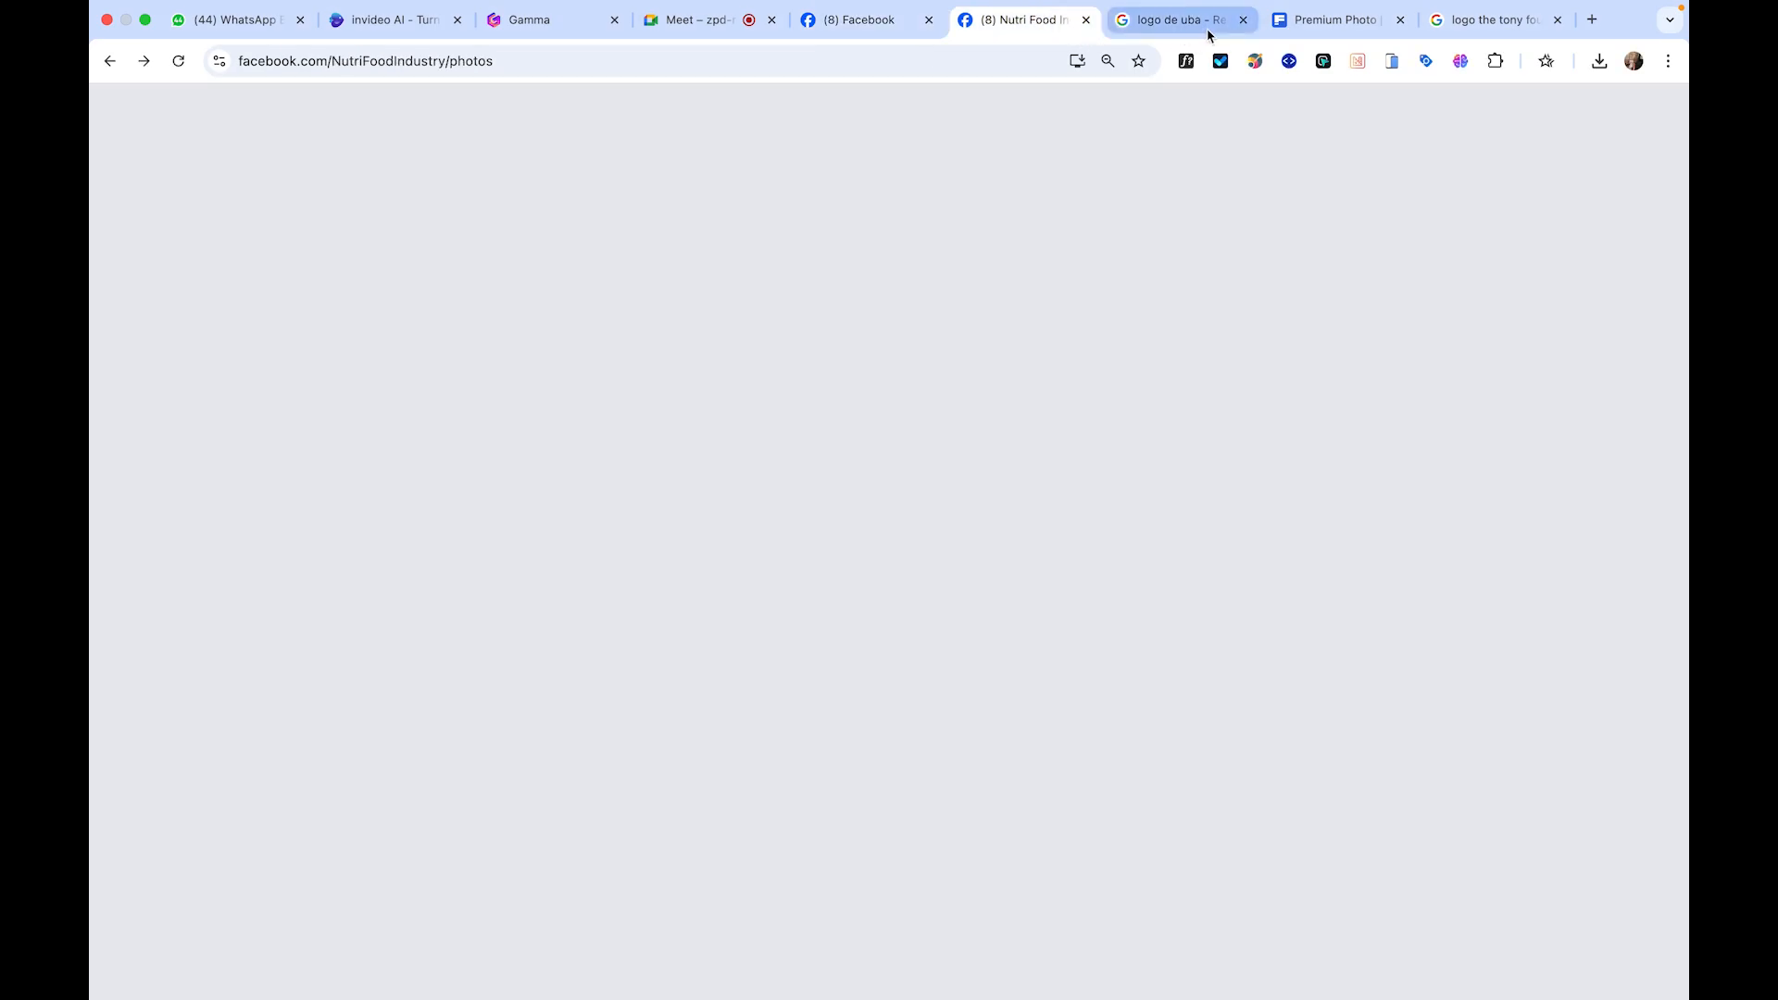
key("super+Tab")
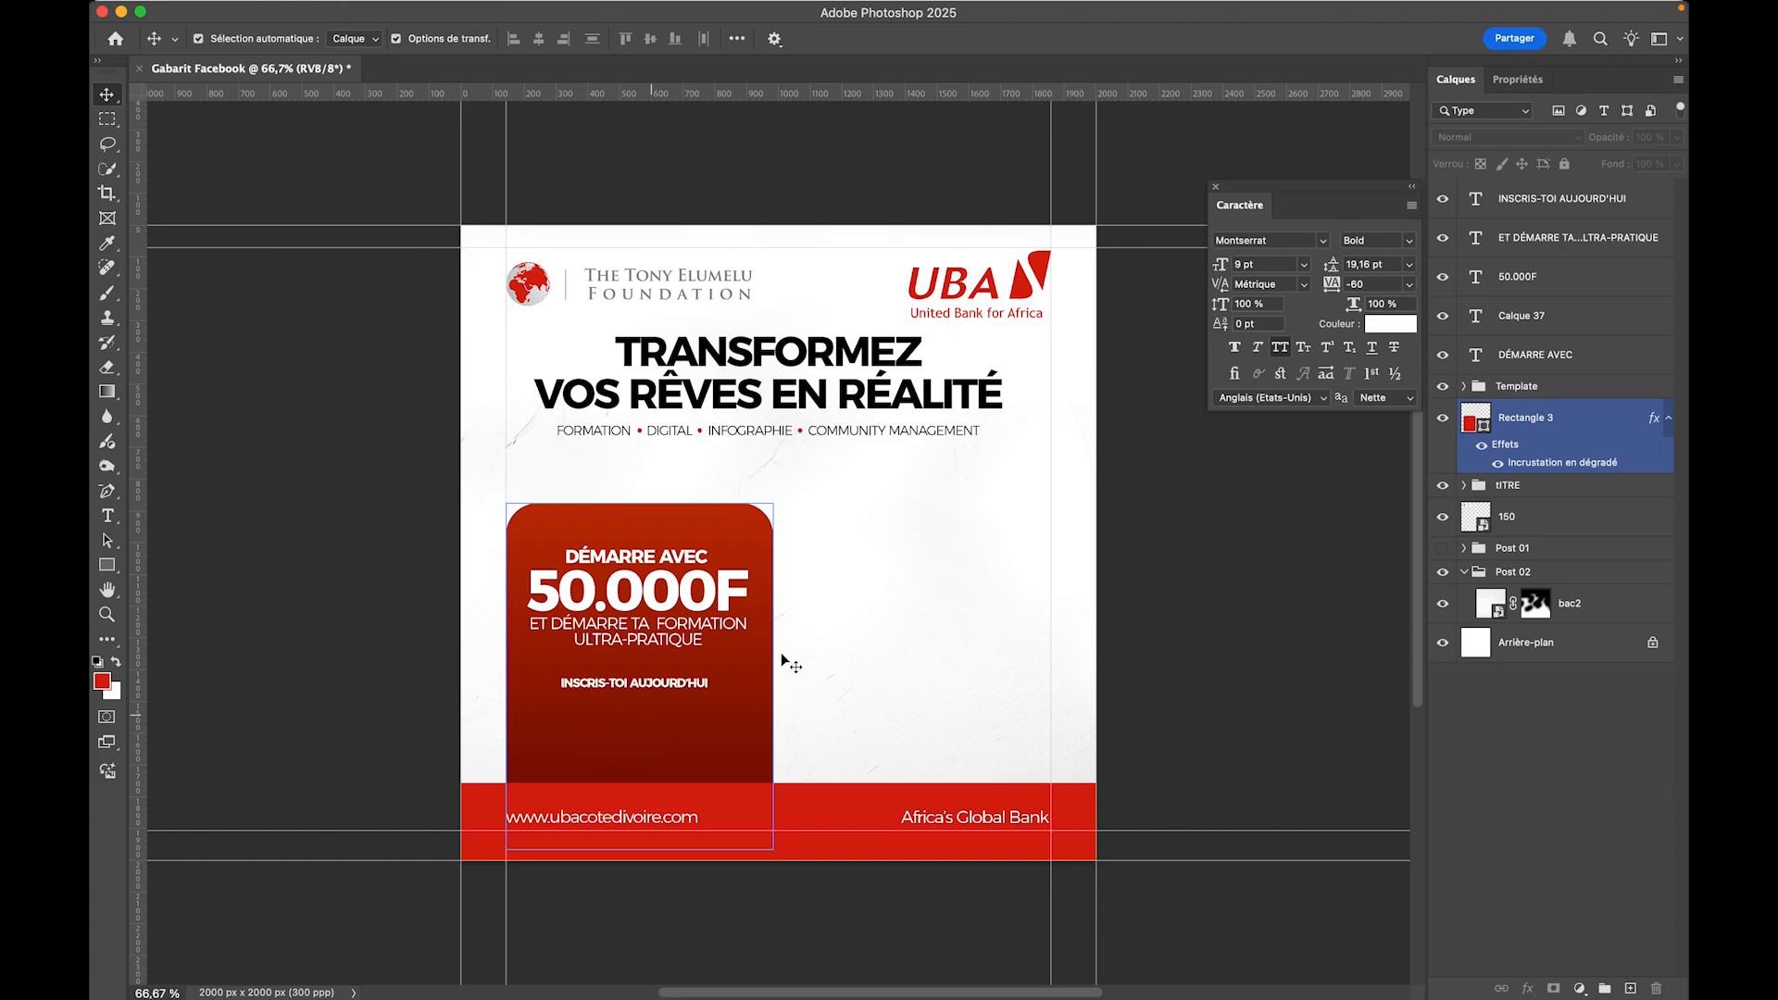
left_click(926, 617)
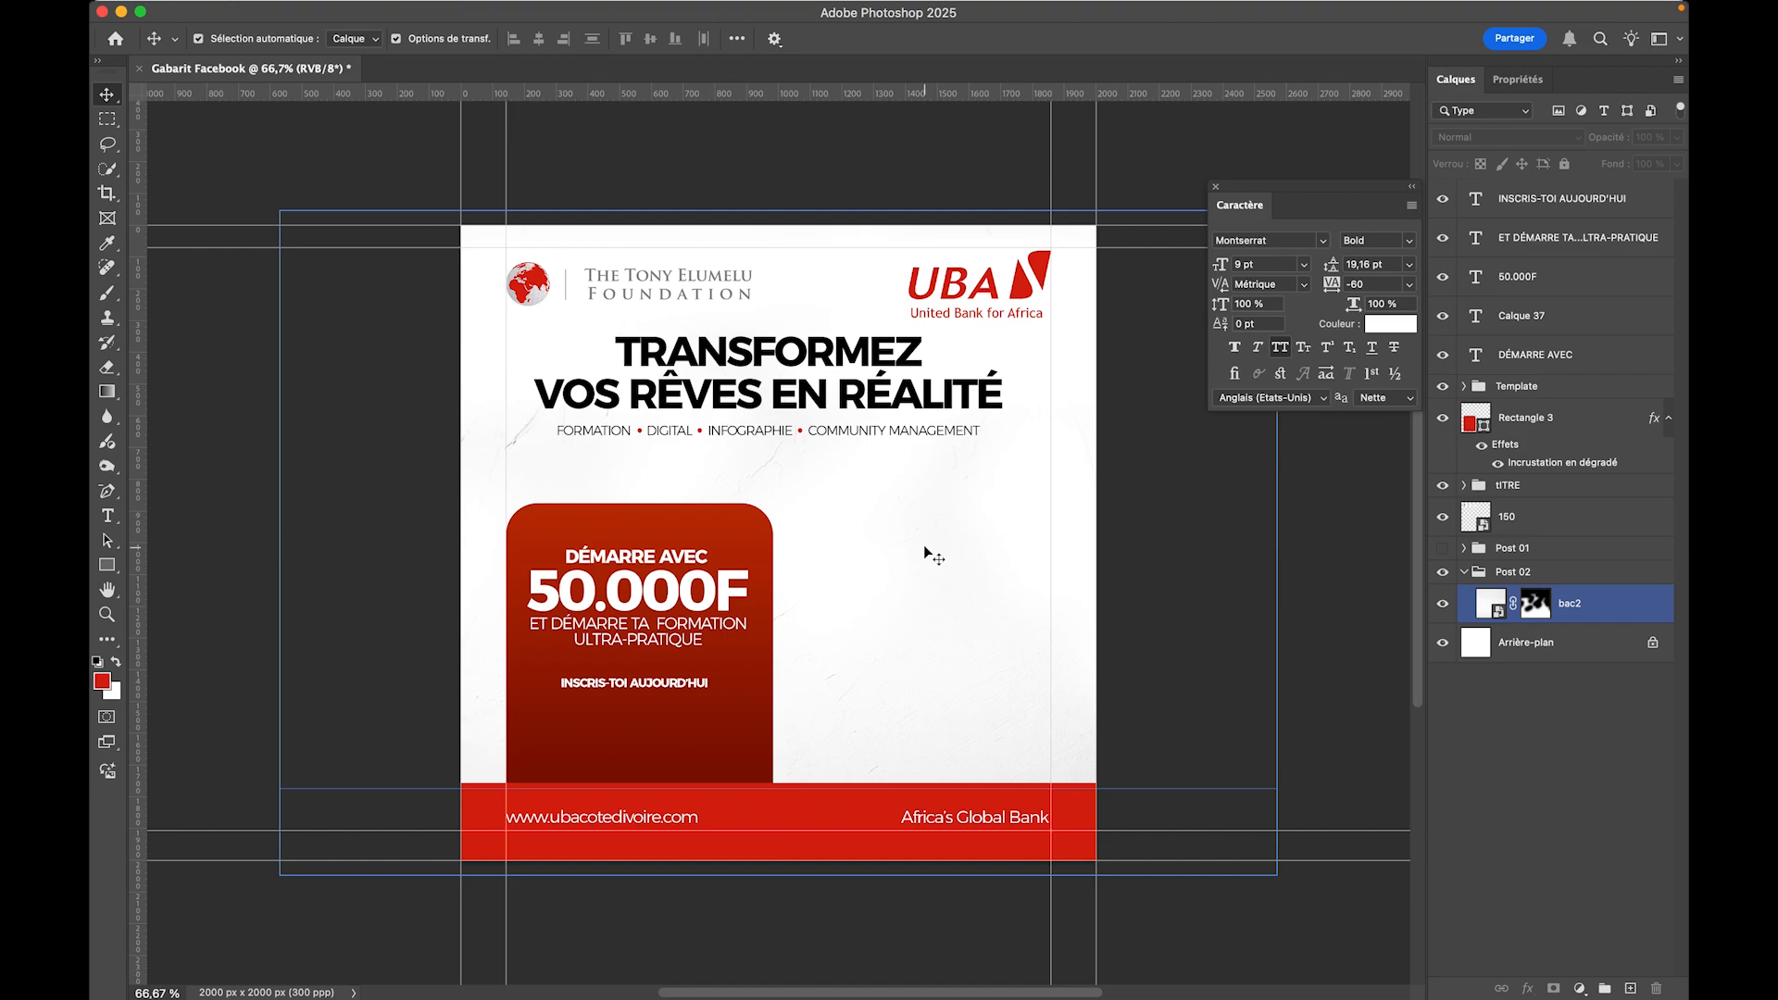
left_click(770, 732)
left_click(772, 716)
- Switch to the Freepik page in the browser and close the open background image preview
key("super+Tab")
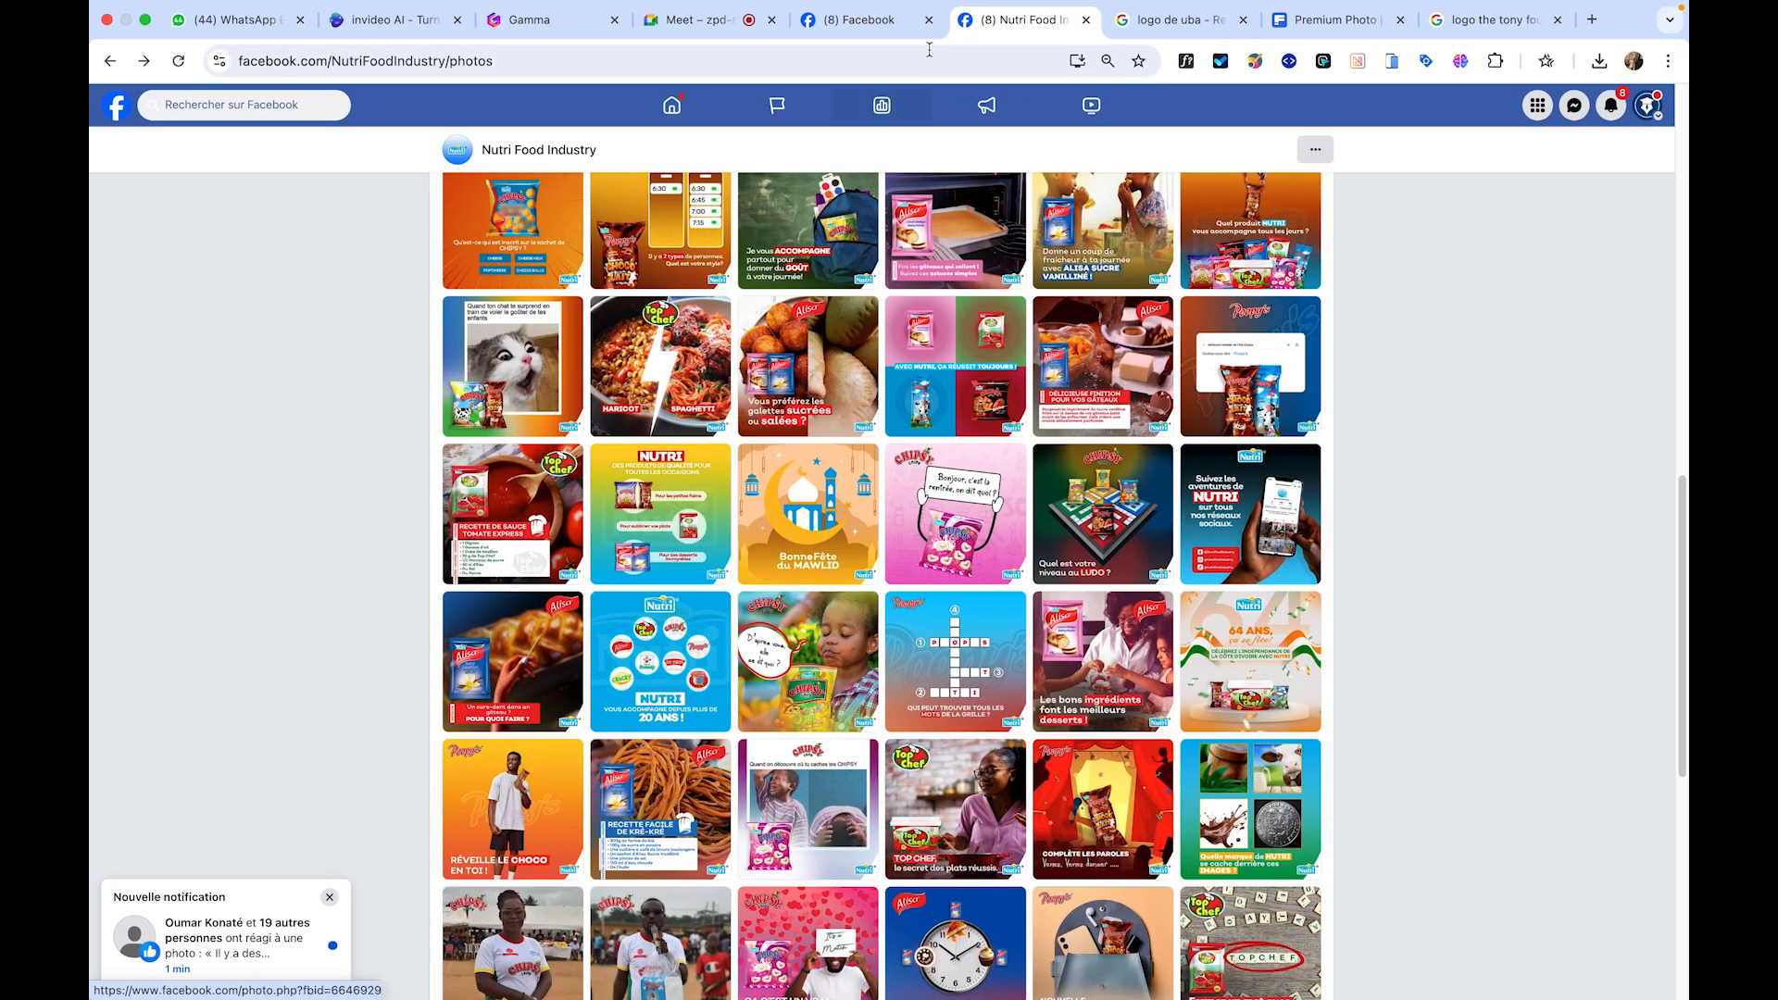
left_click(1336, 20)
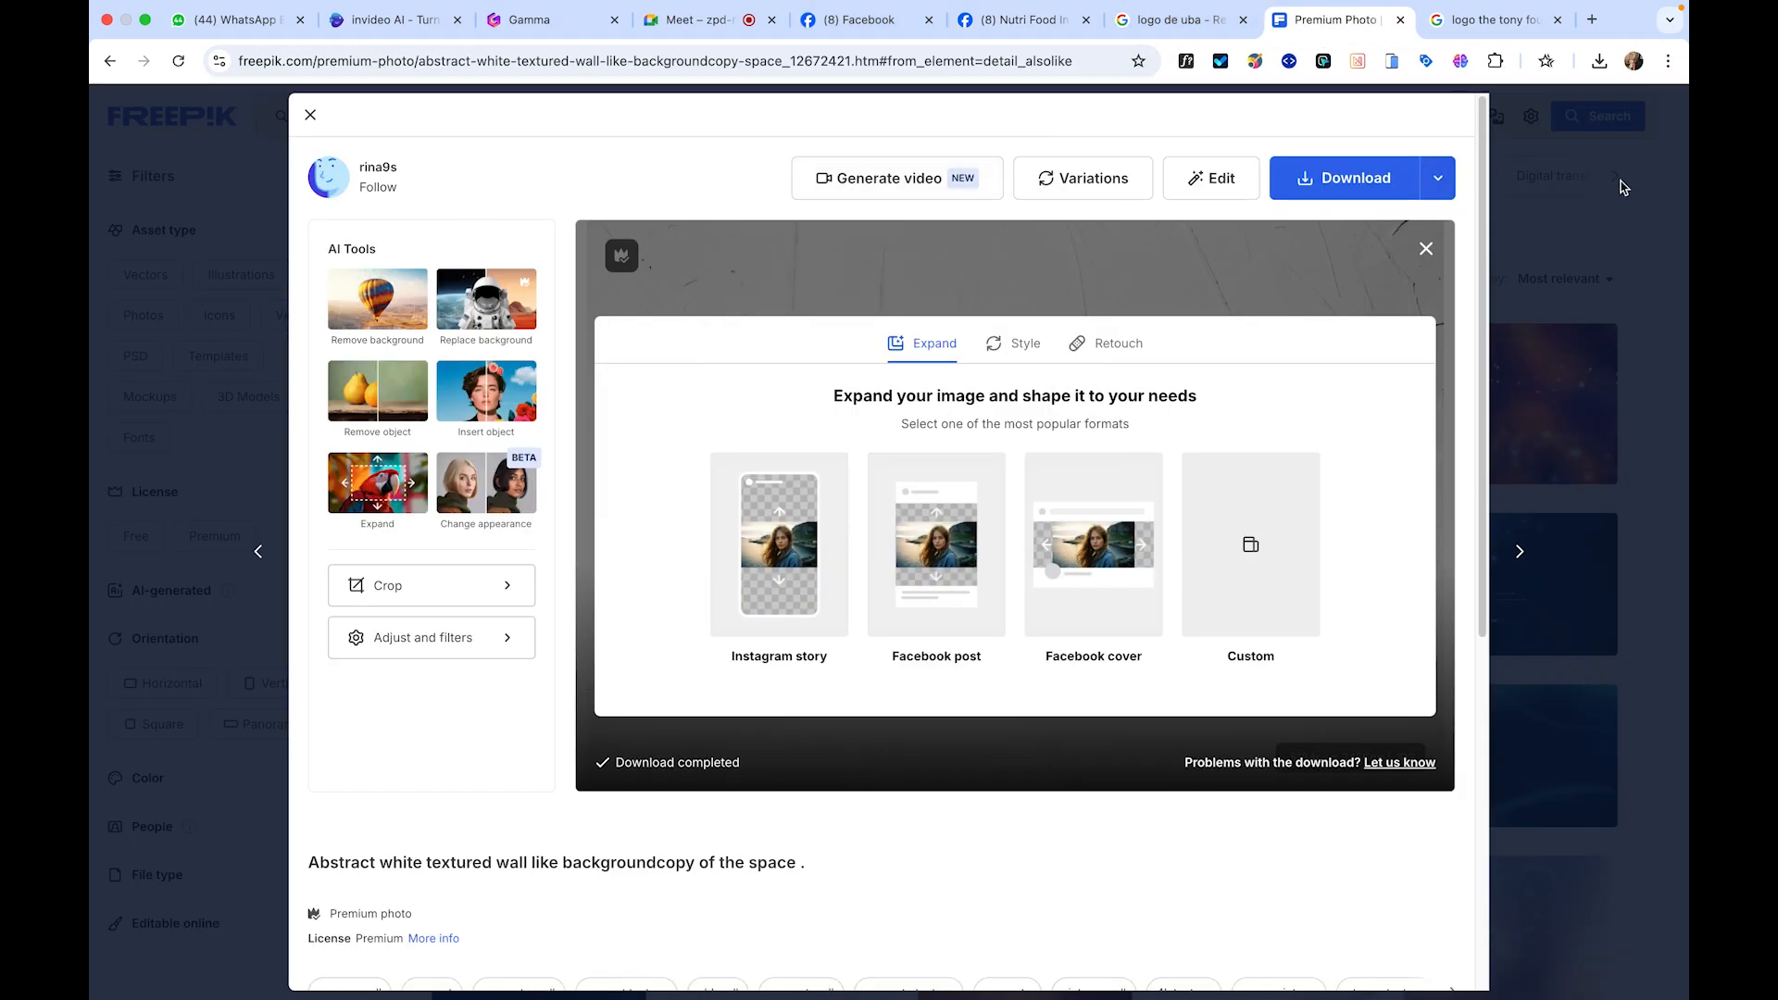
key("Escape")
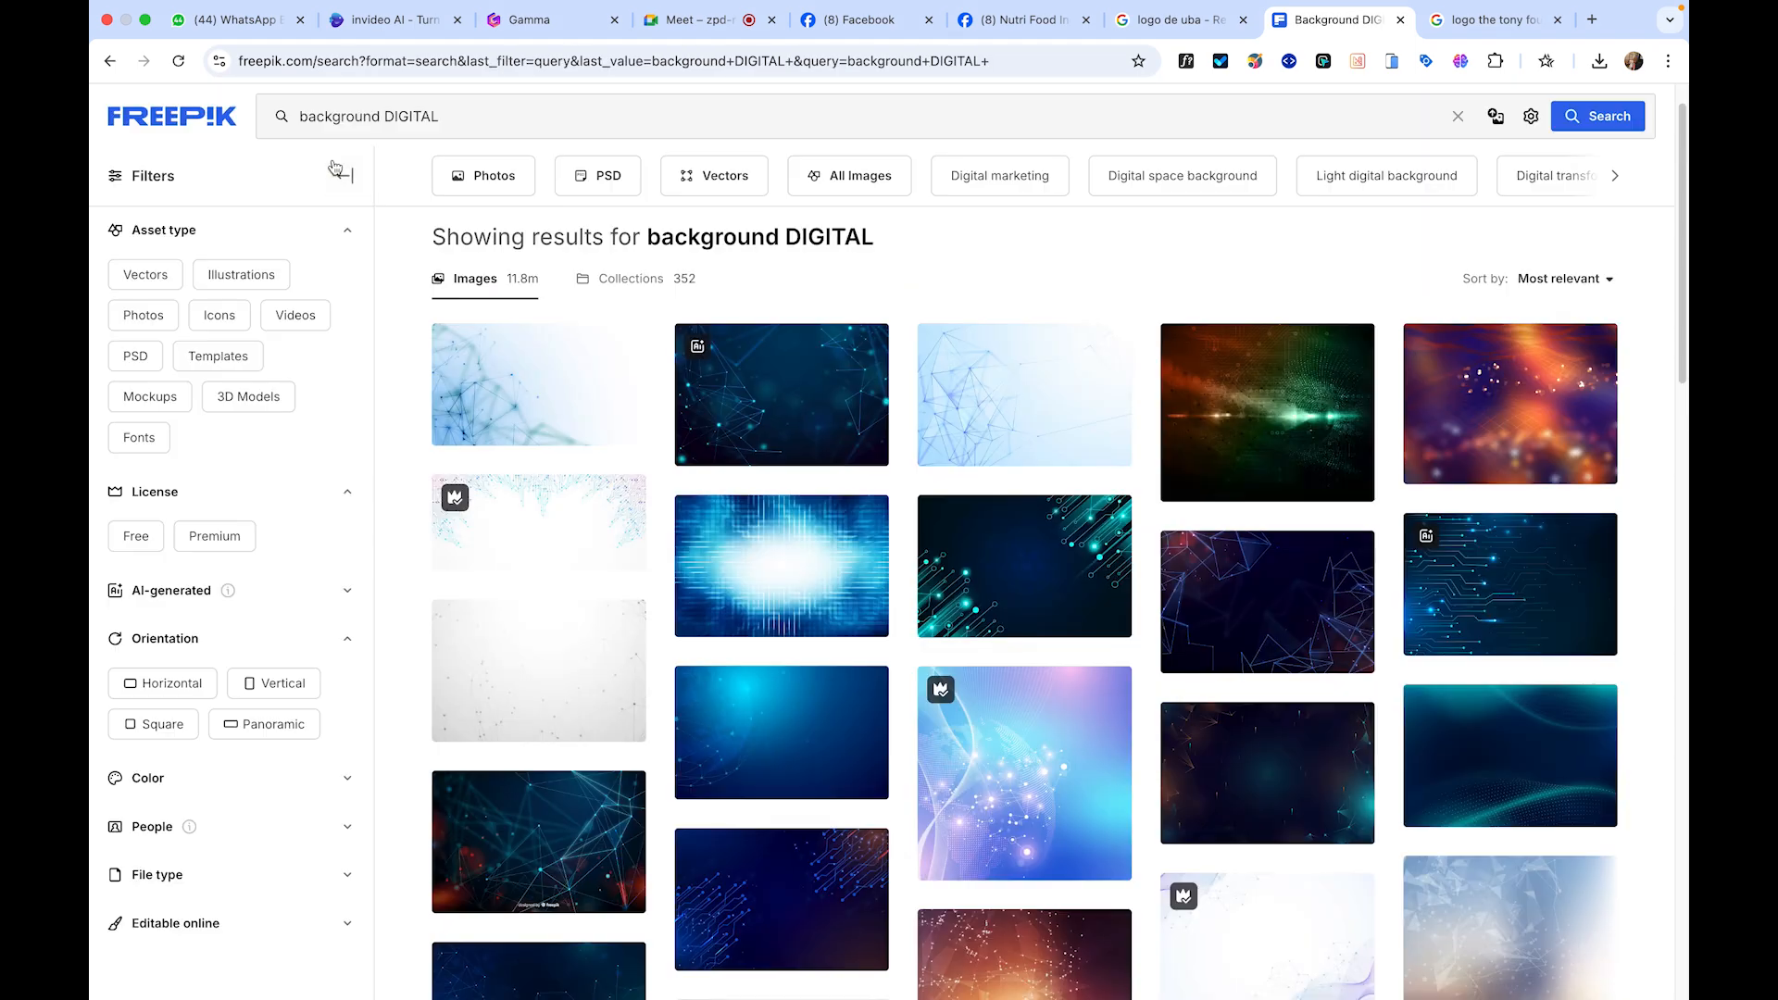
- Search Freepik for "ICON WHATSAP"
left_click(432, 118)
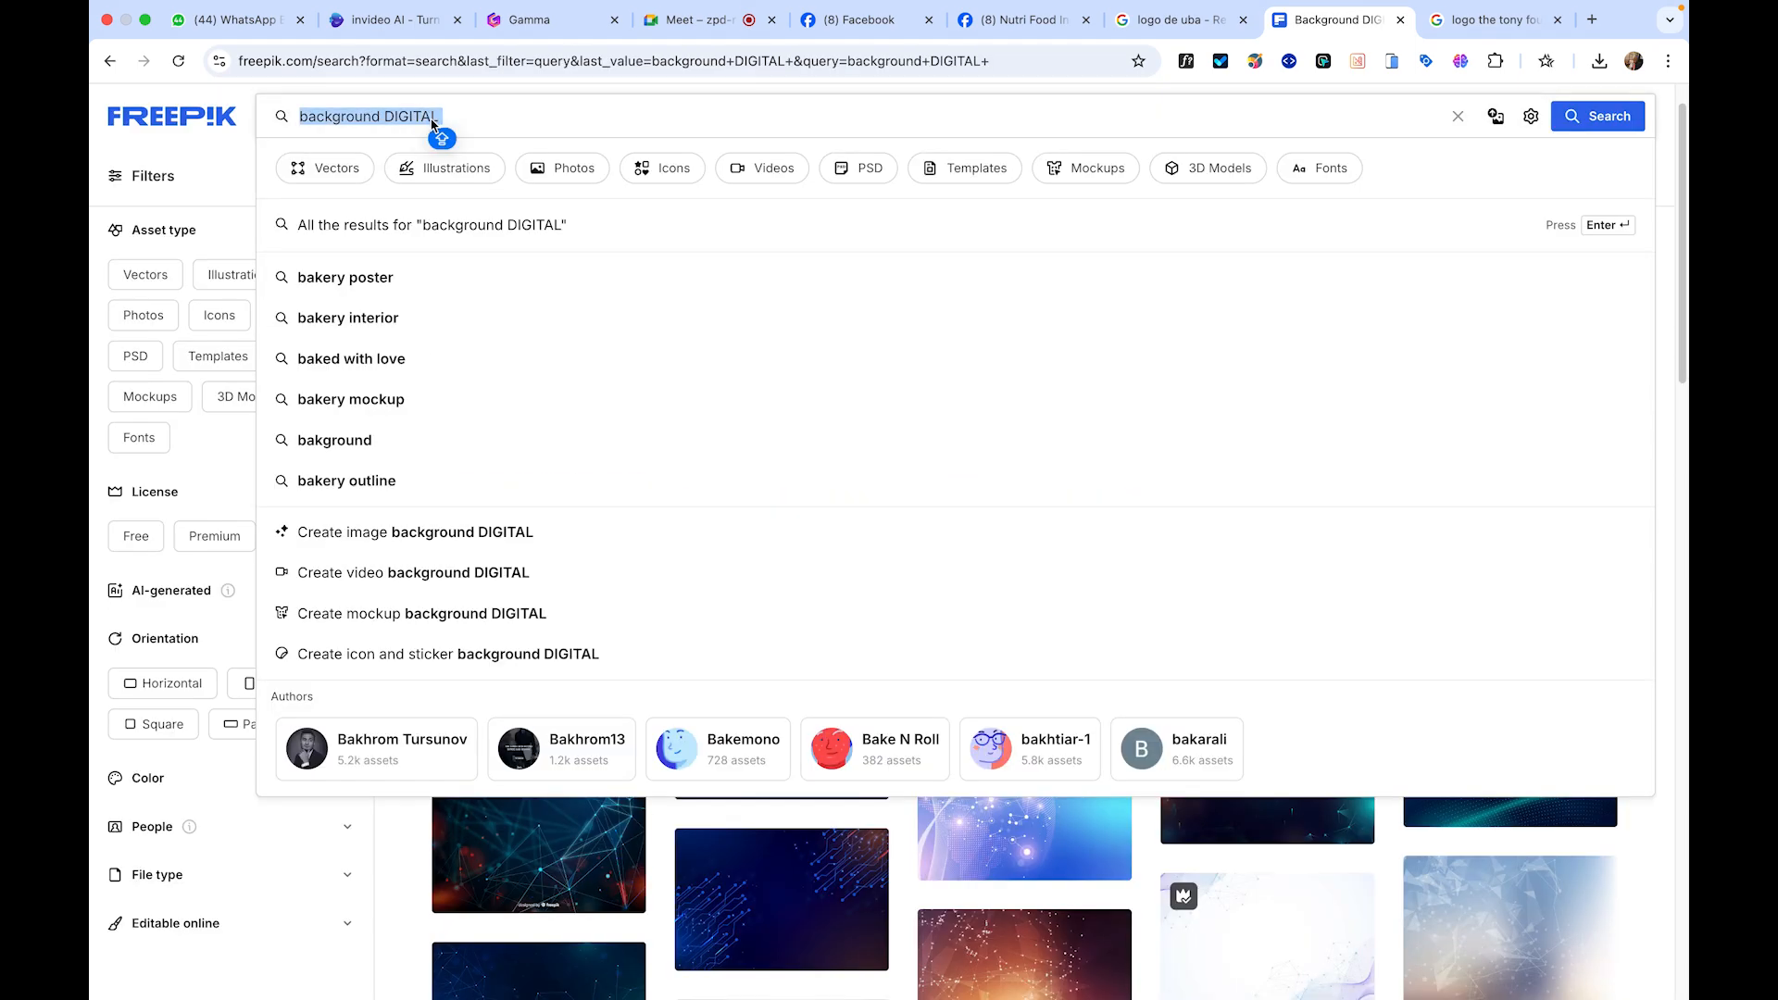
type("ICON HWAT")
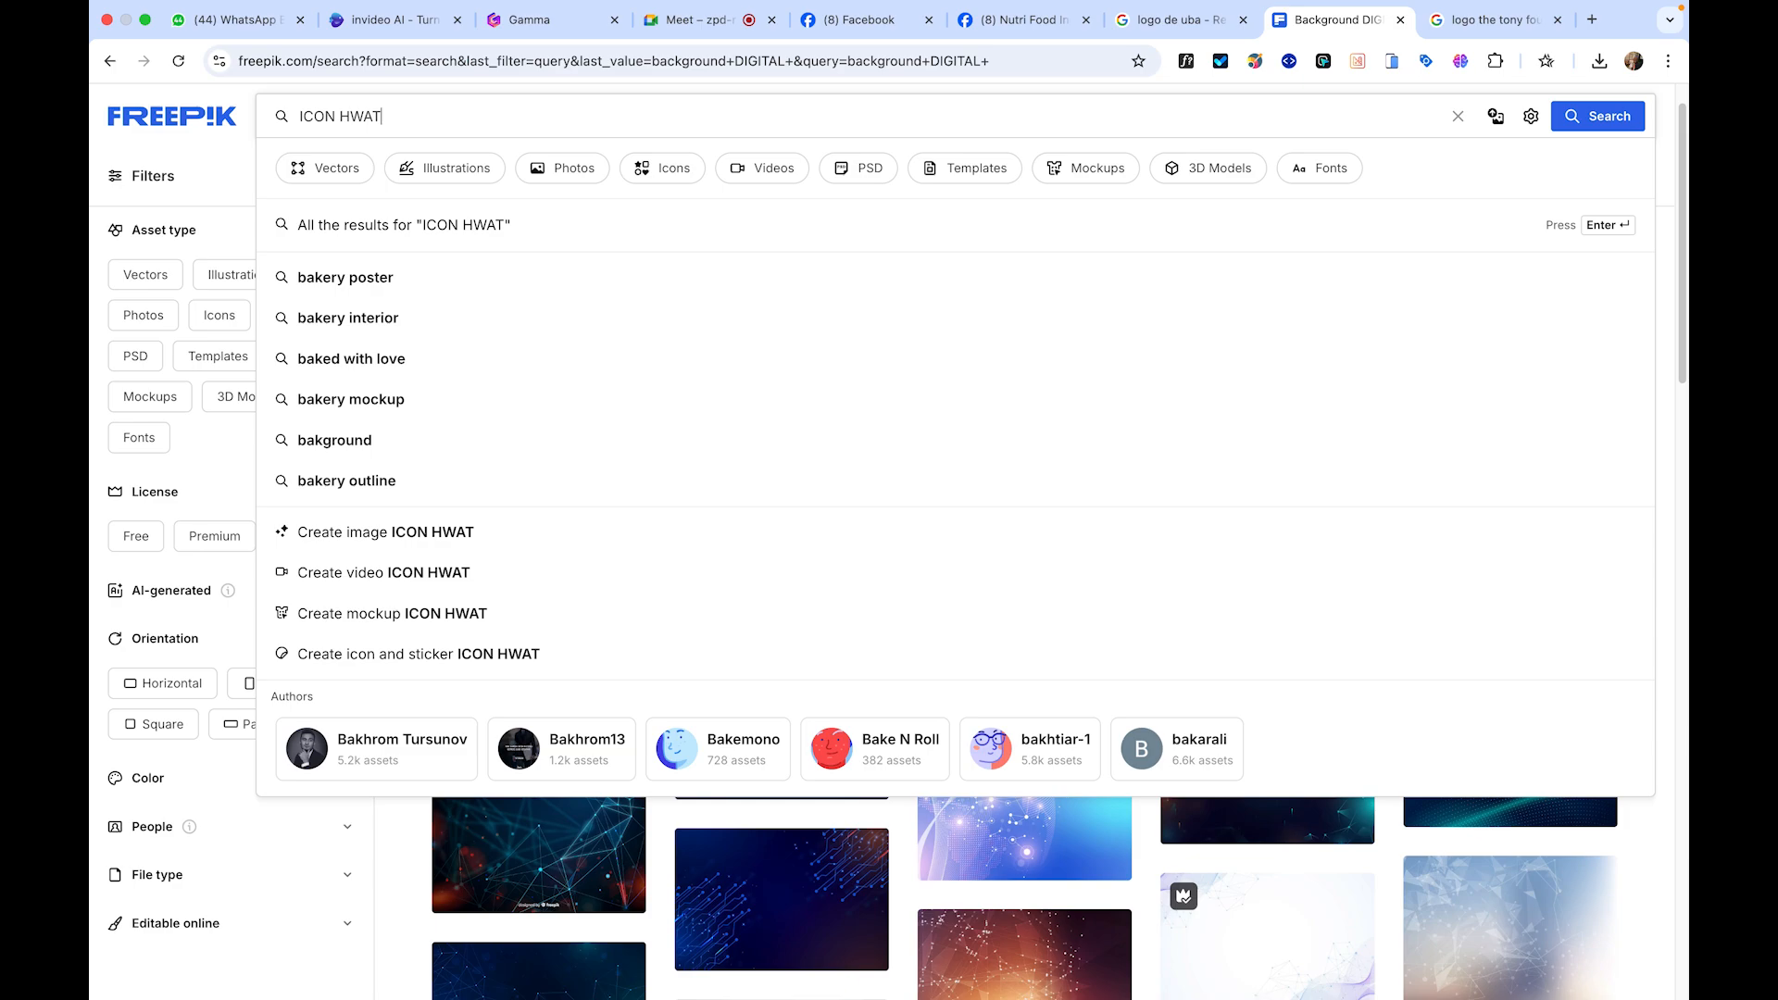
key("BackSpace")
key("BackSpace")
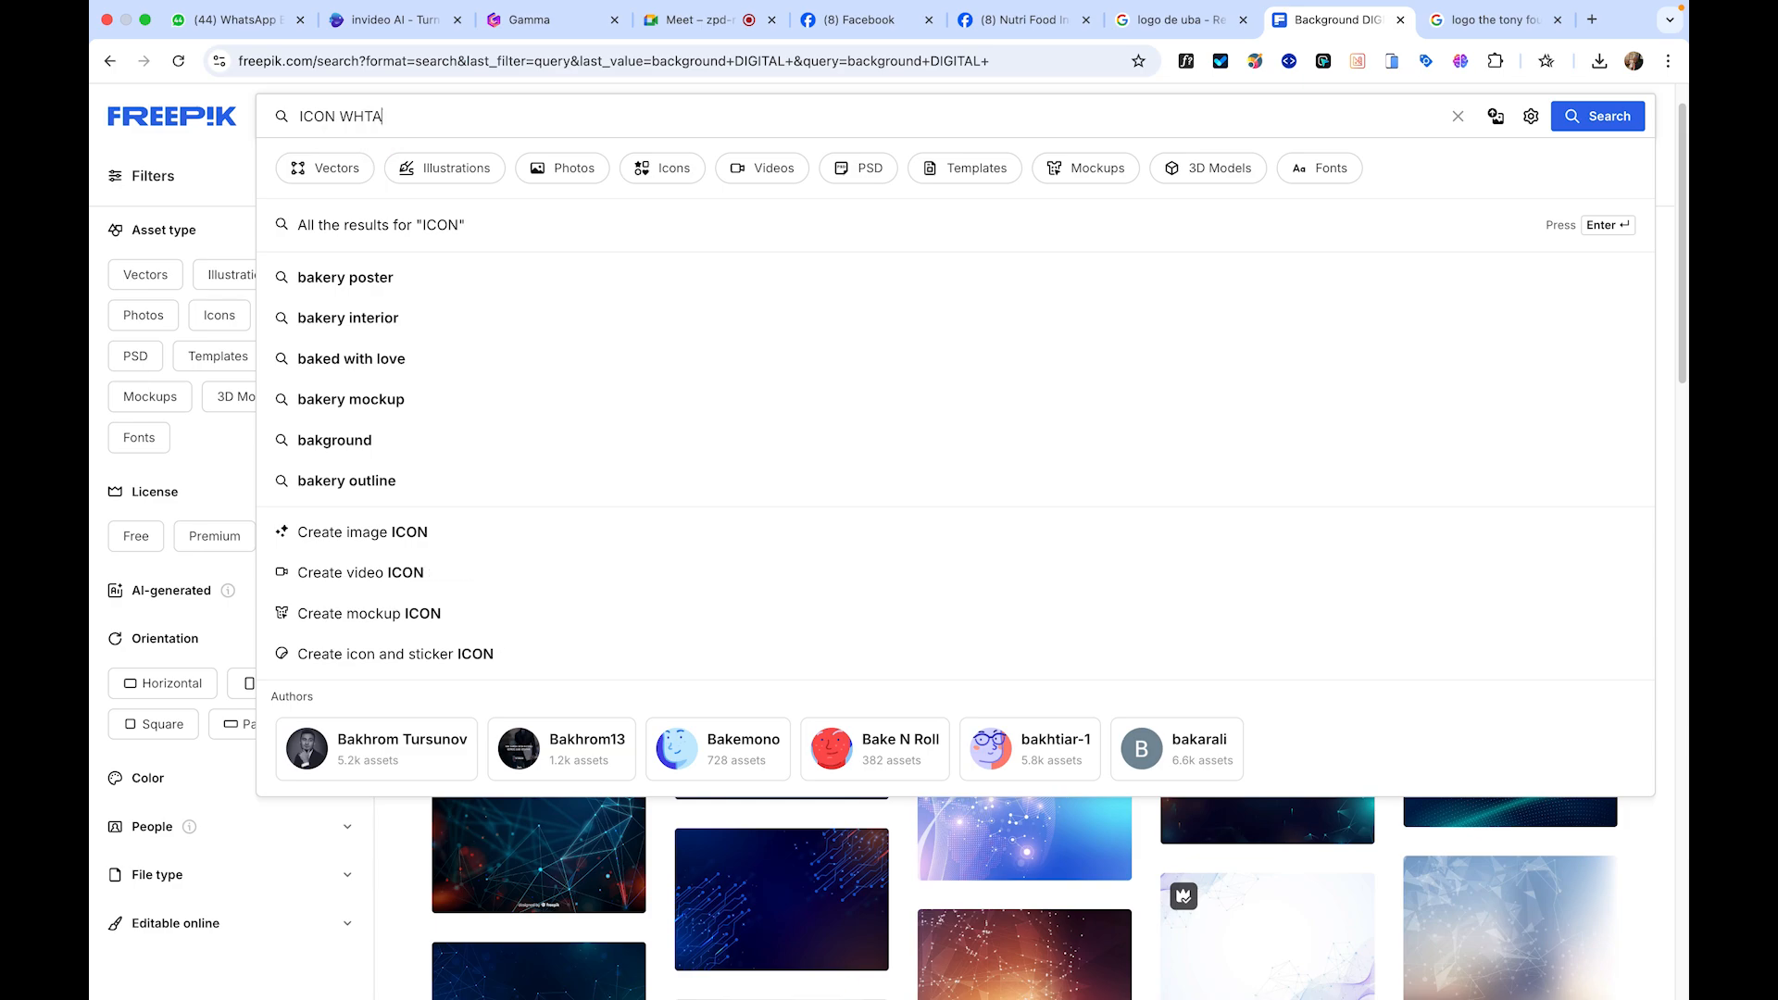
type("WHTAPSA")
key("BackSpace")
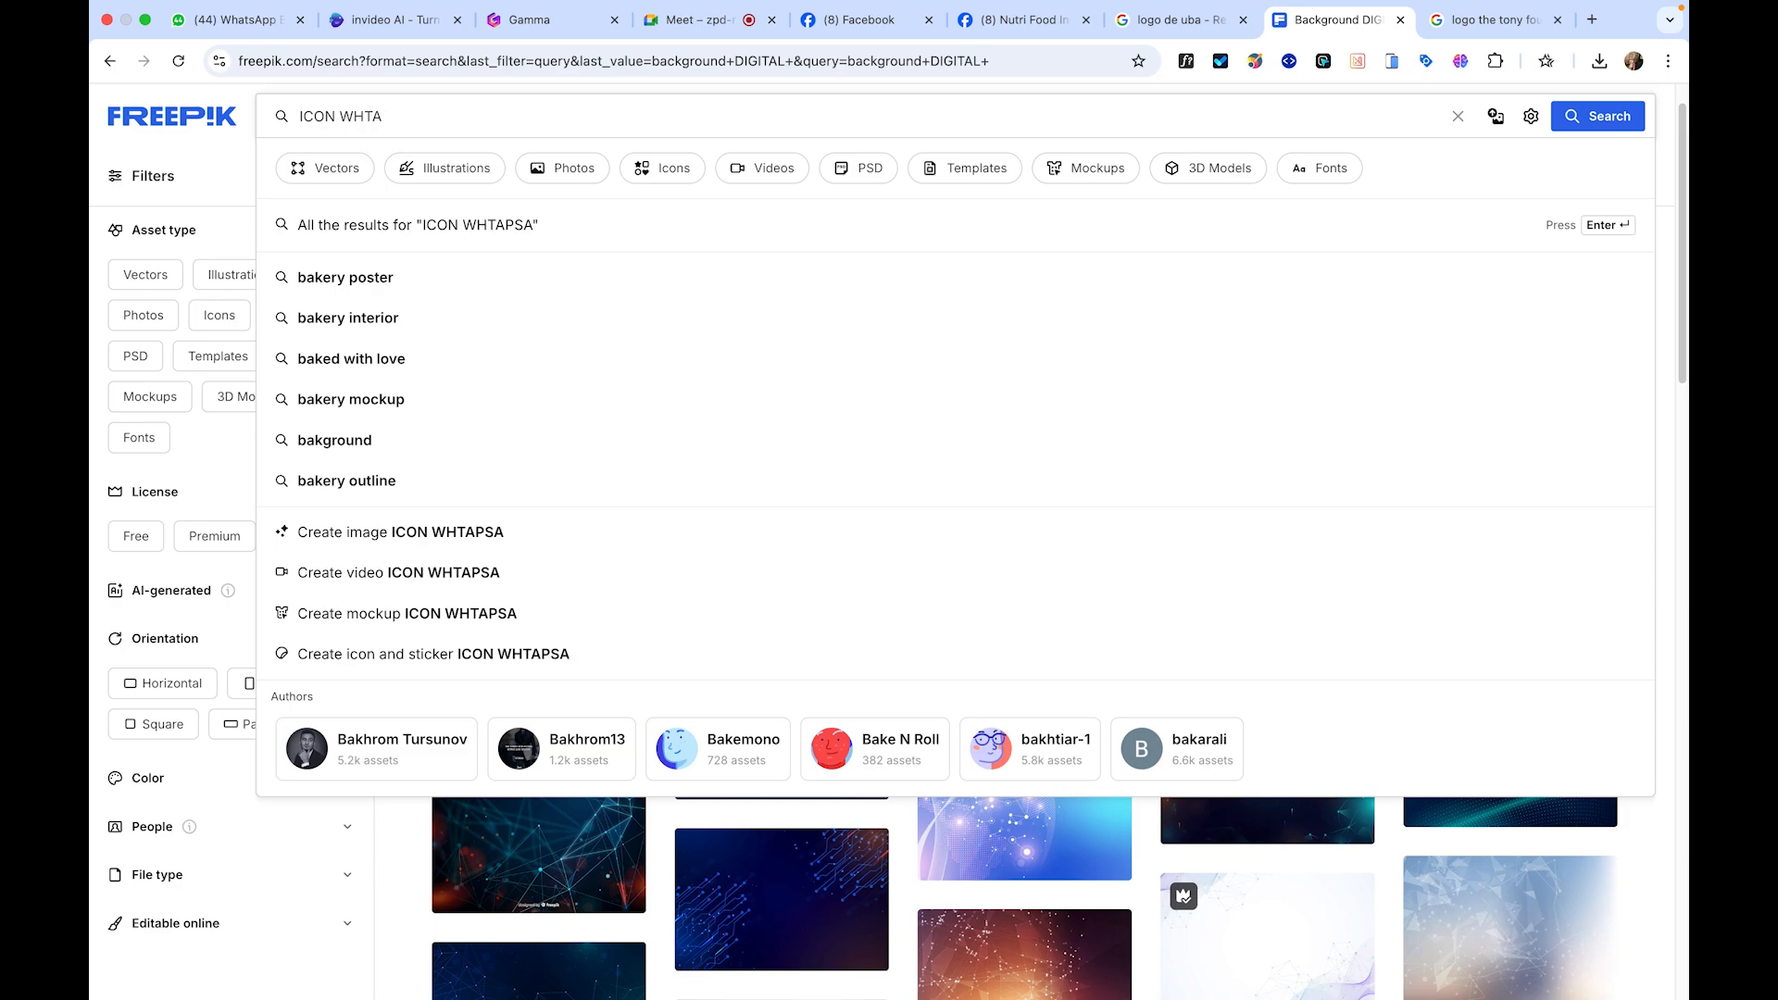
key("BackSpace")
key("BackSpace")
type("ATS")
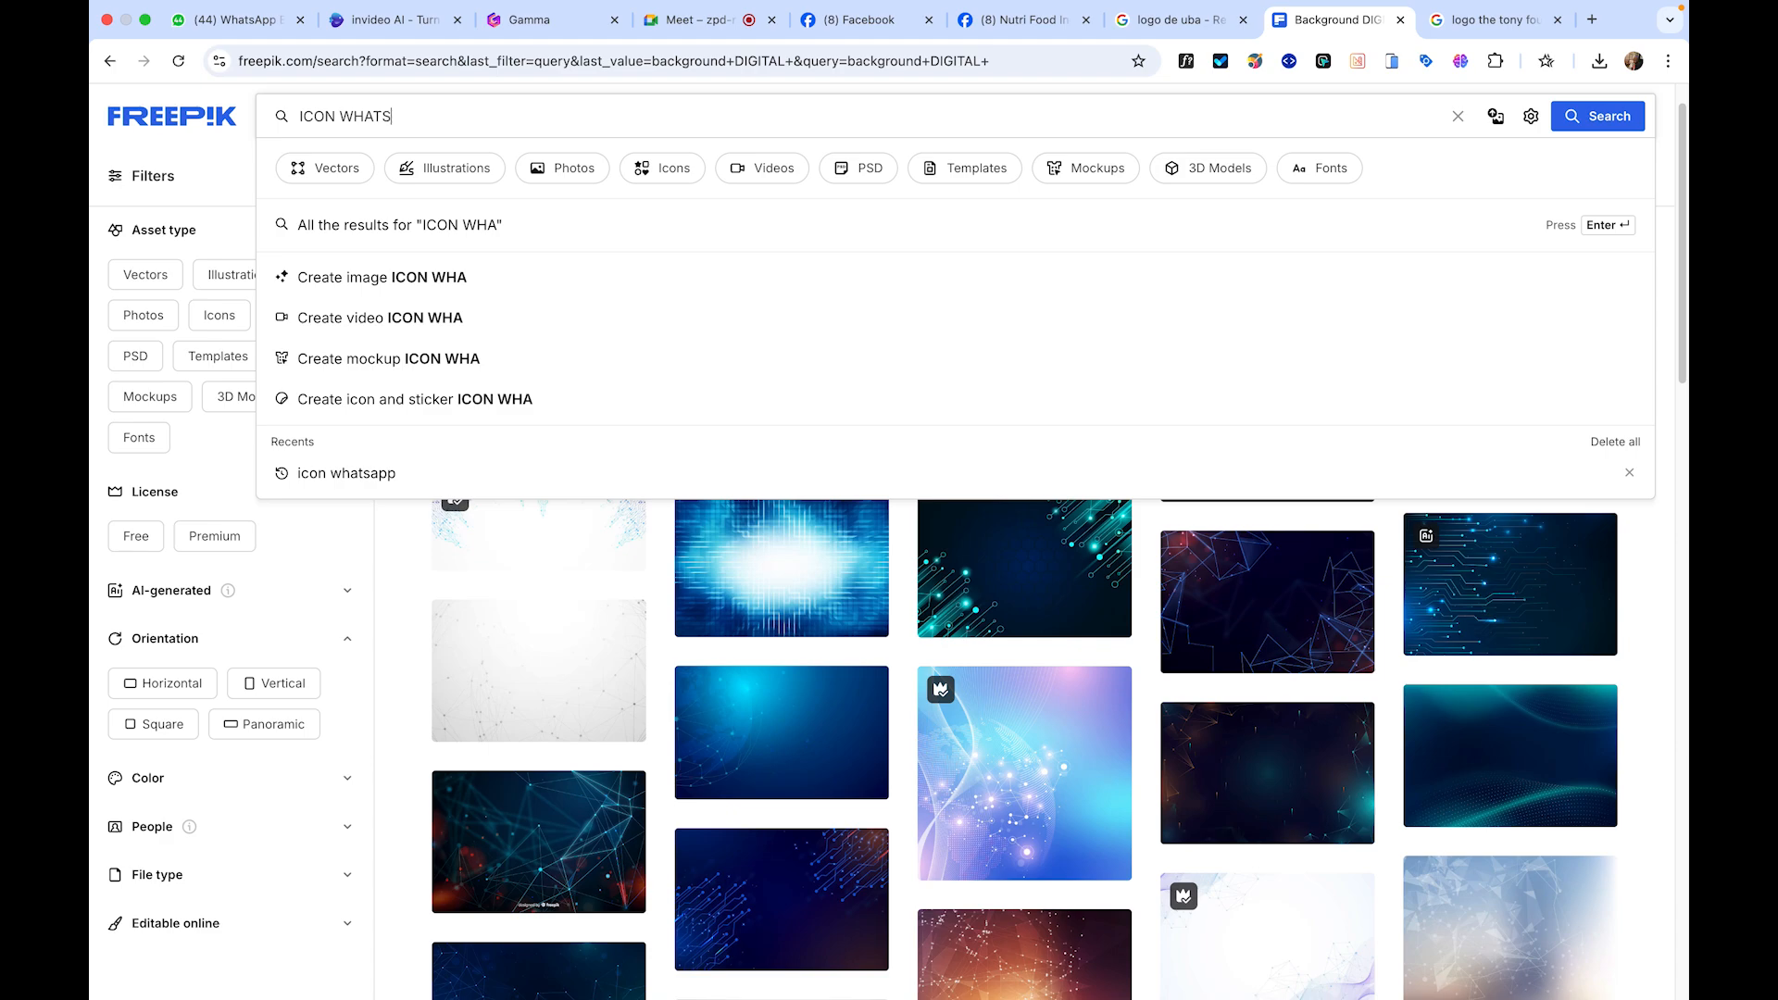
type("AP")
key("Return")
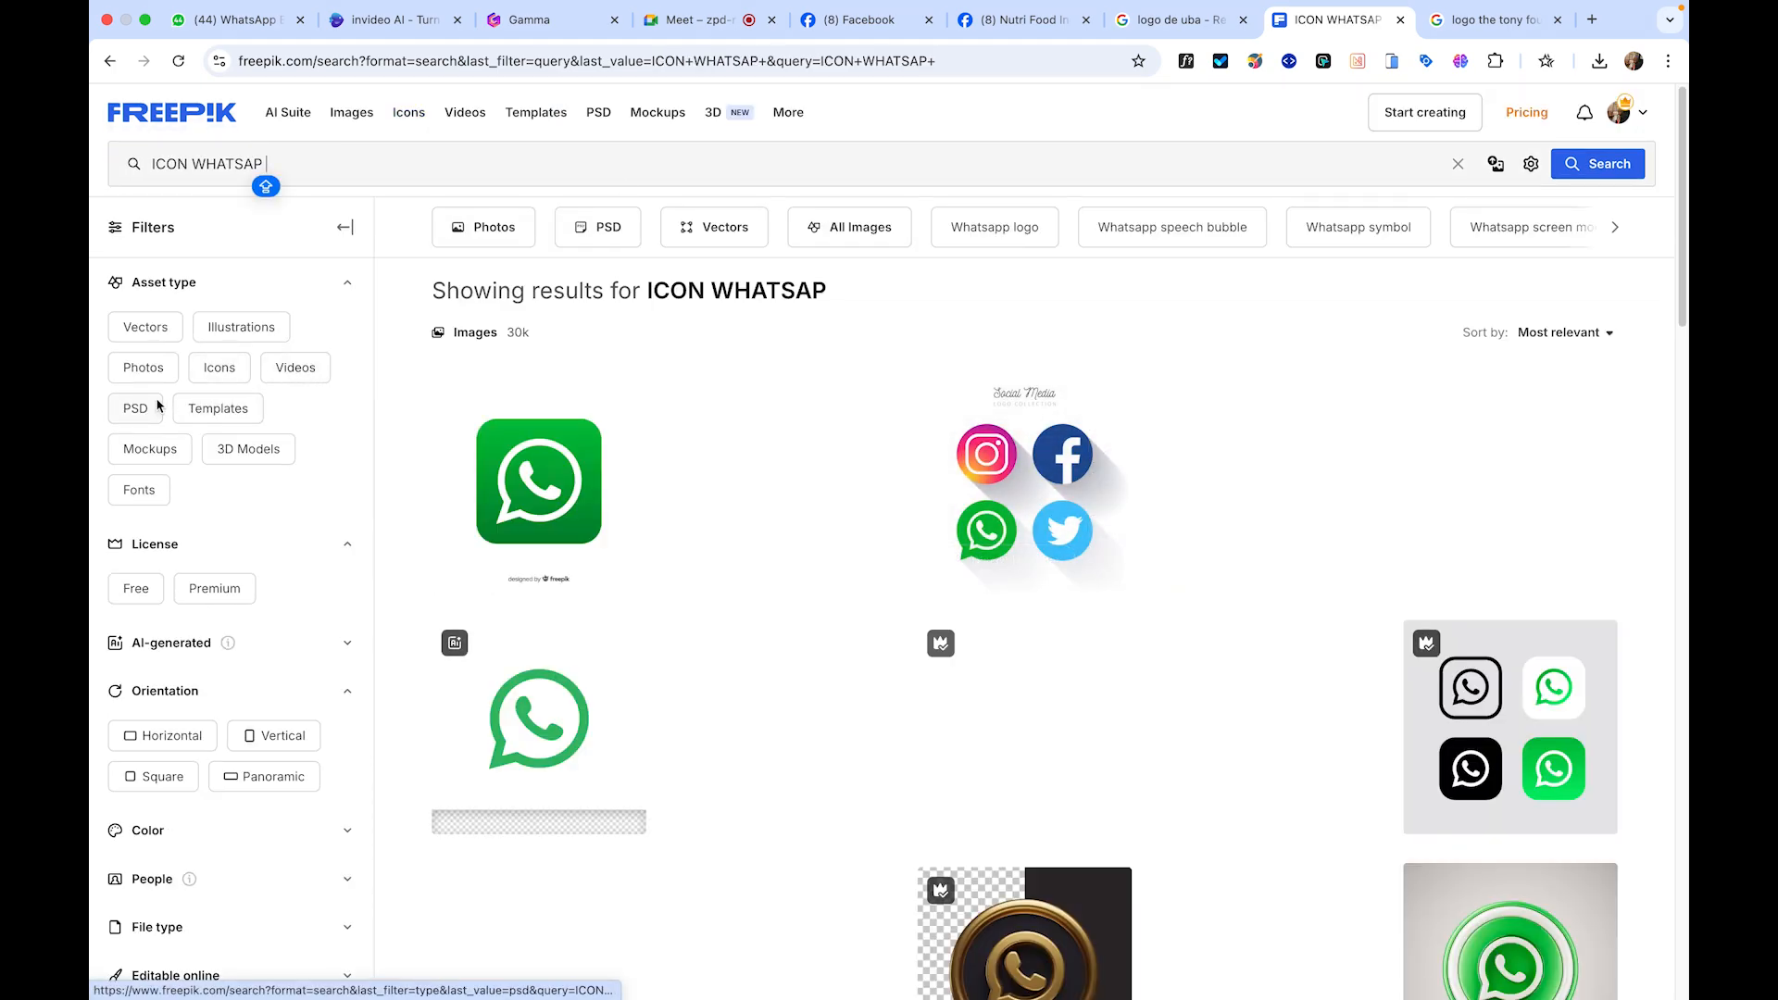
- Limit the Freepik results to the Icons asset type and browse them for a suitable WhatsApp icon
left_click(206, 369)
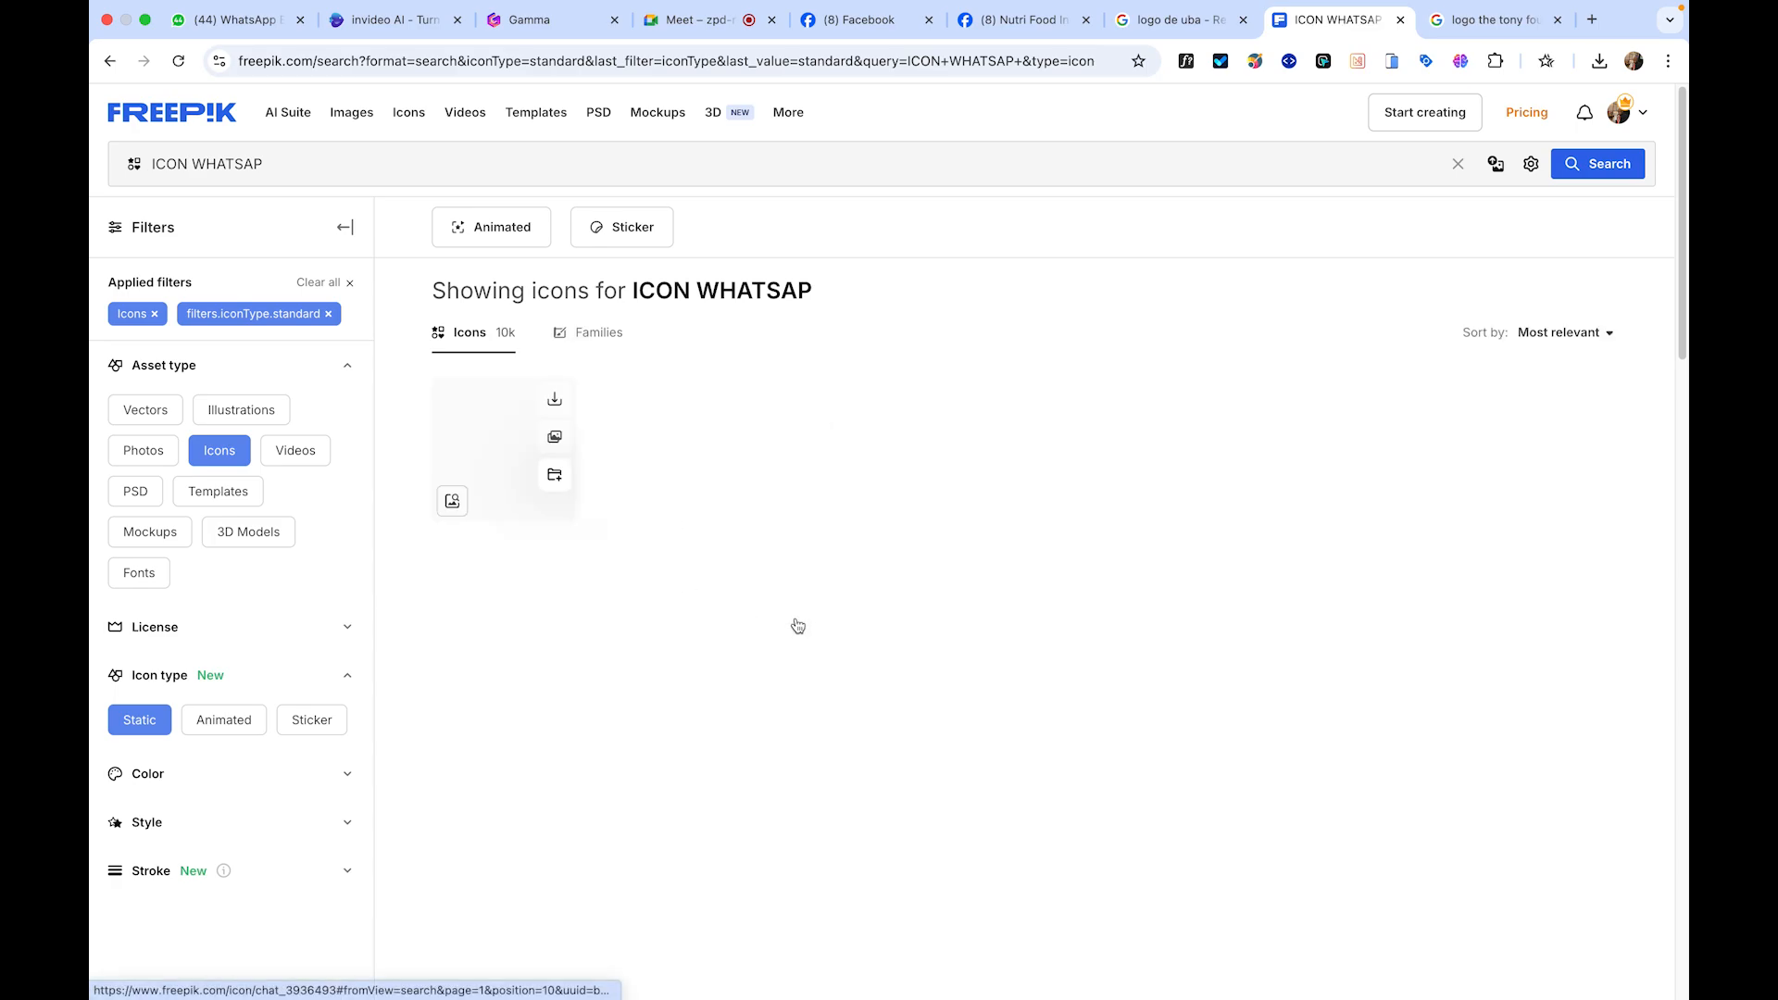
scroll(932, 534, "down", 1)
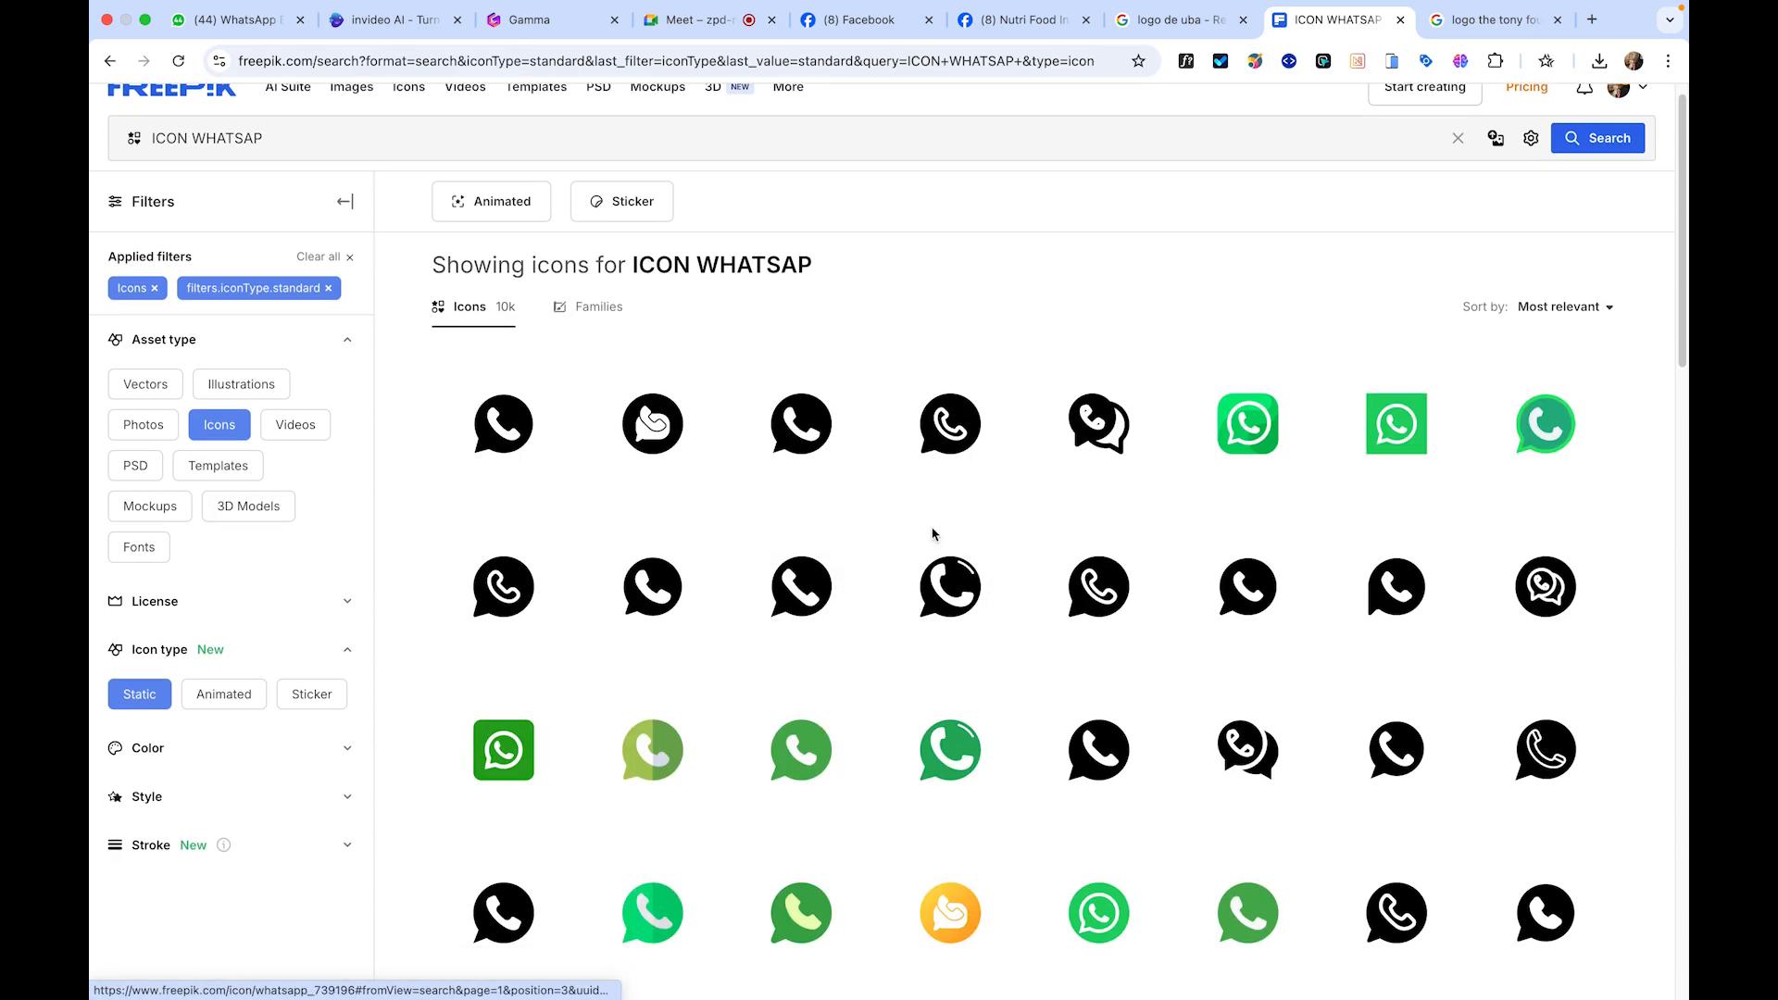
scroll(933, 535, "down", 10)
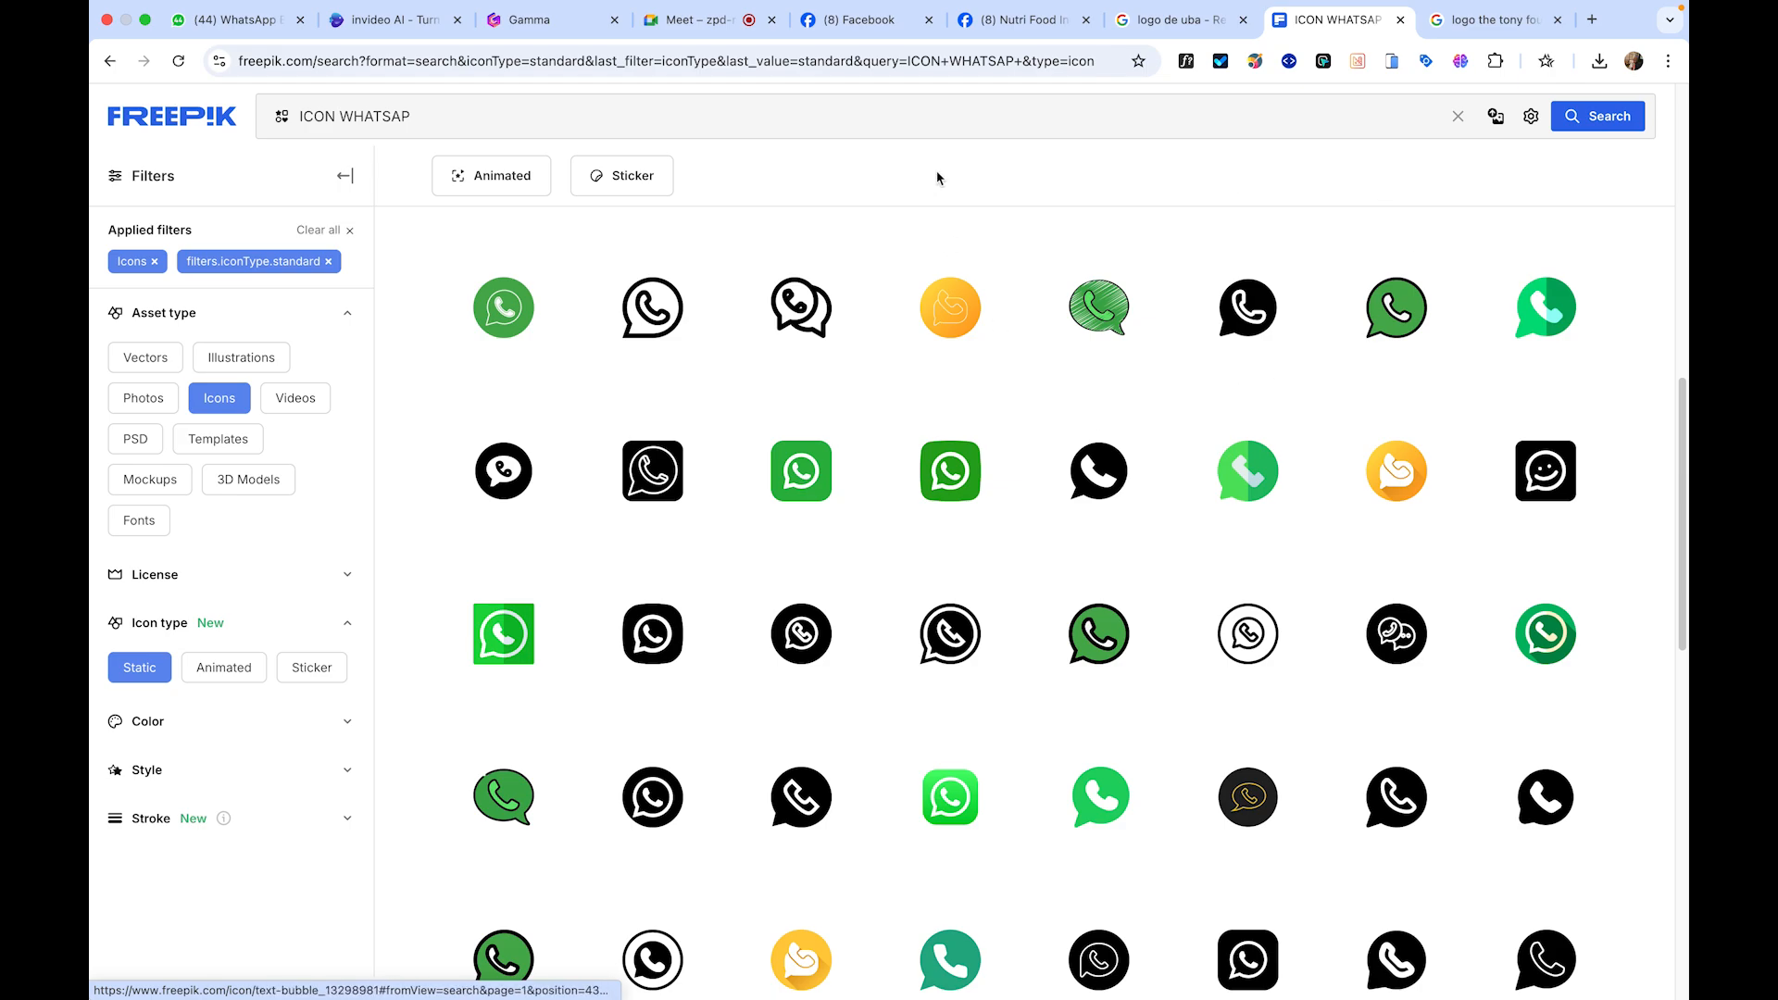
scroll(653, 731, "down", 6)
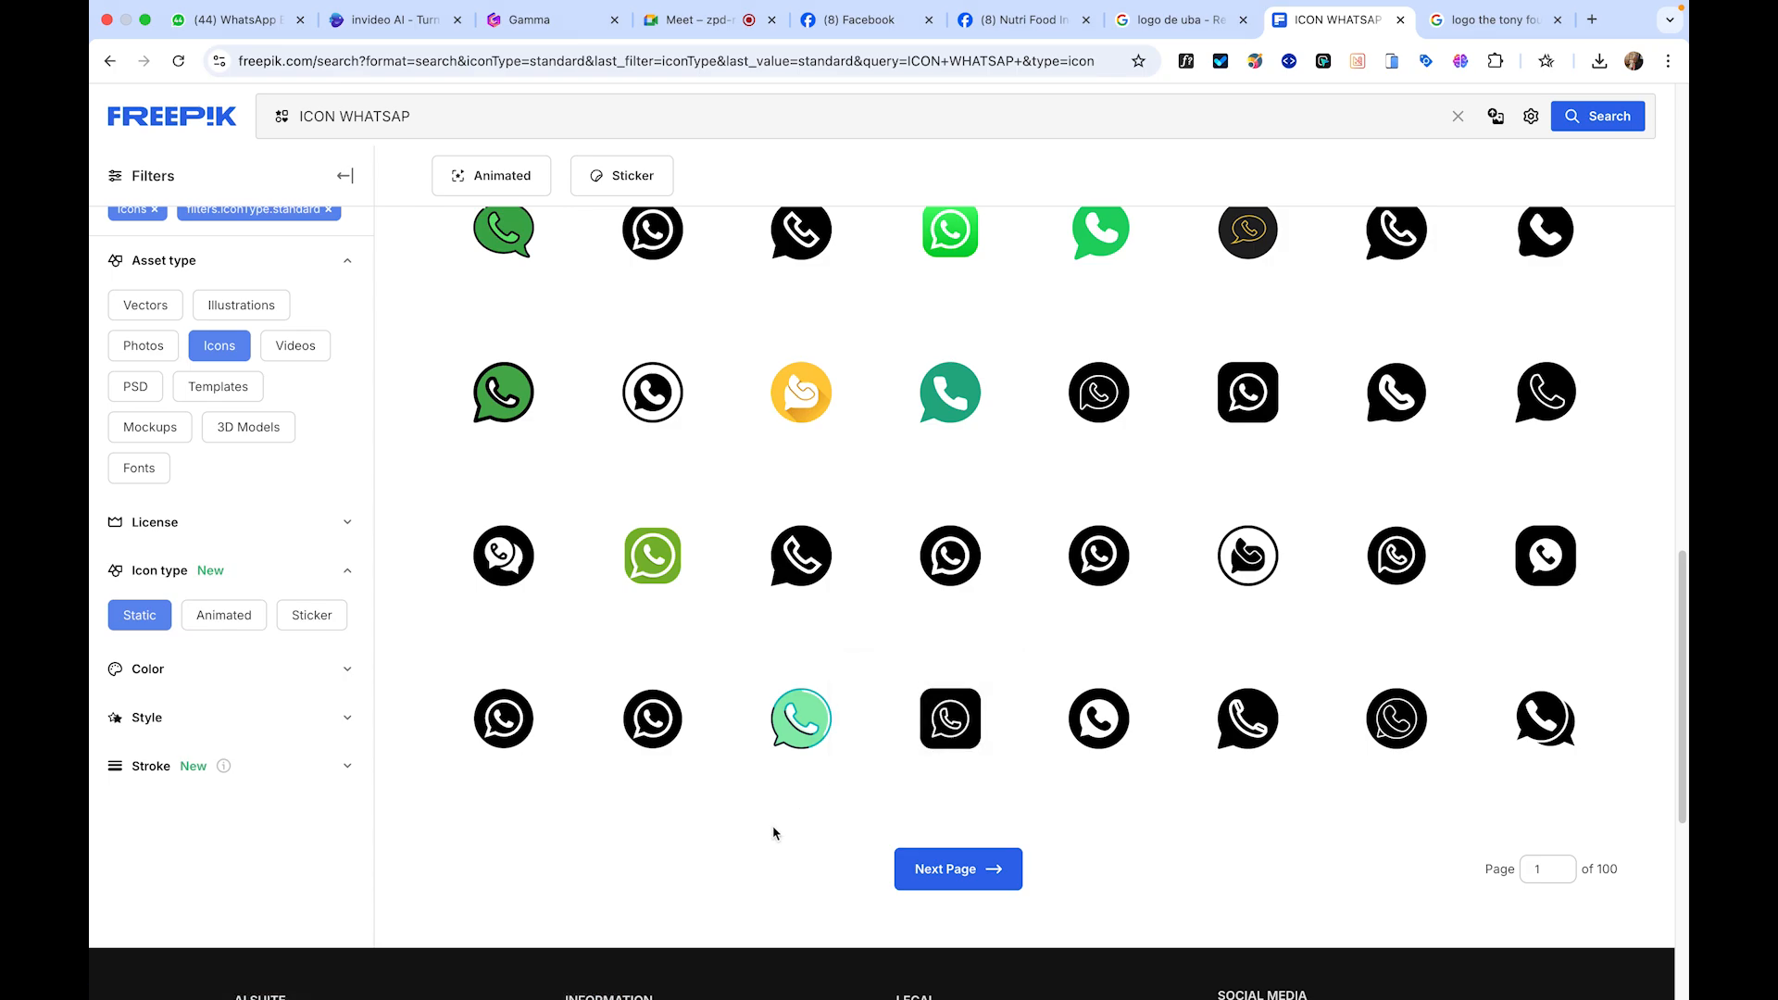
- Download the black rounded-square WhatsApp icon as call_14434521.png to the Bureau folder and check it in the recent downloads
mouse_move(1003, 748)
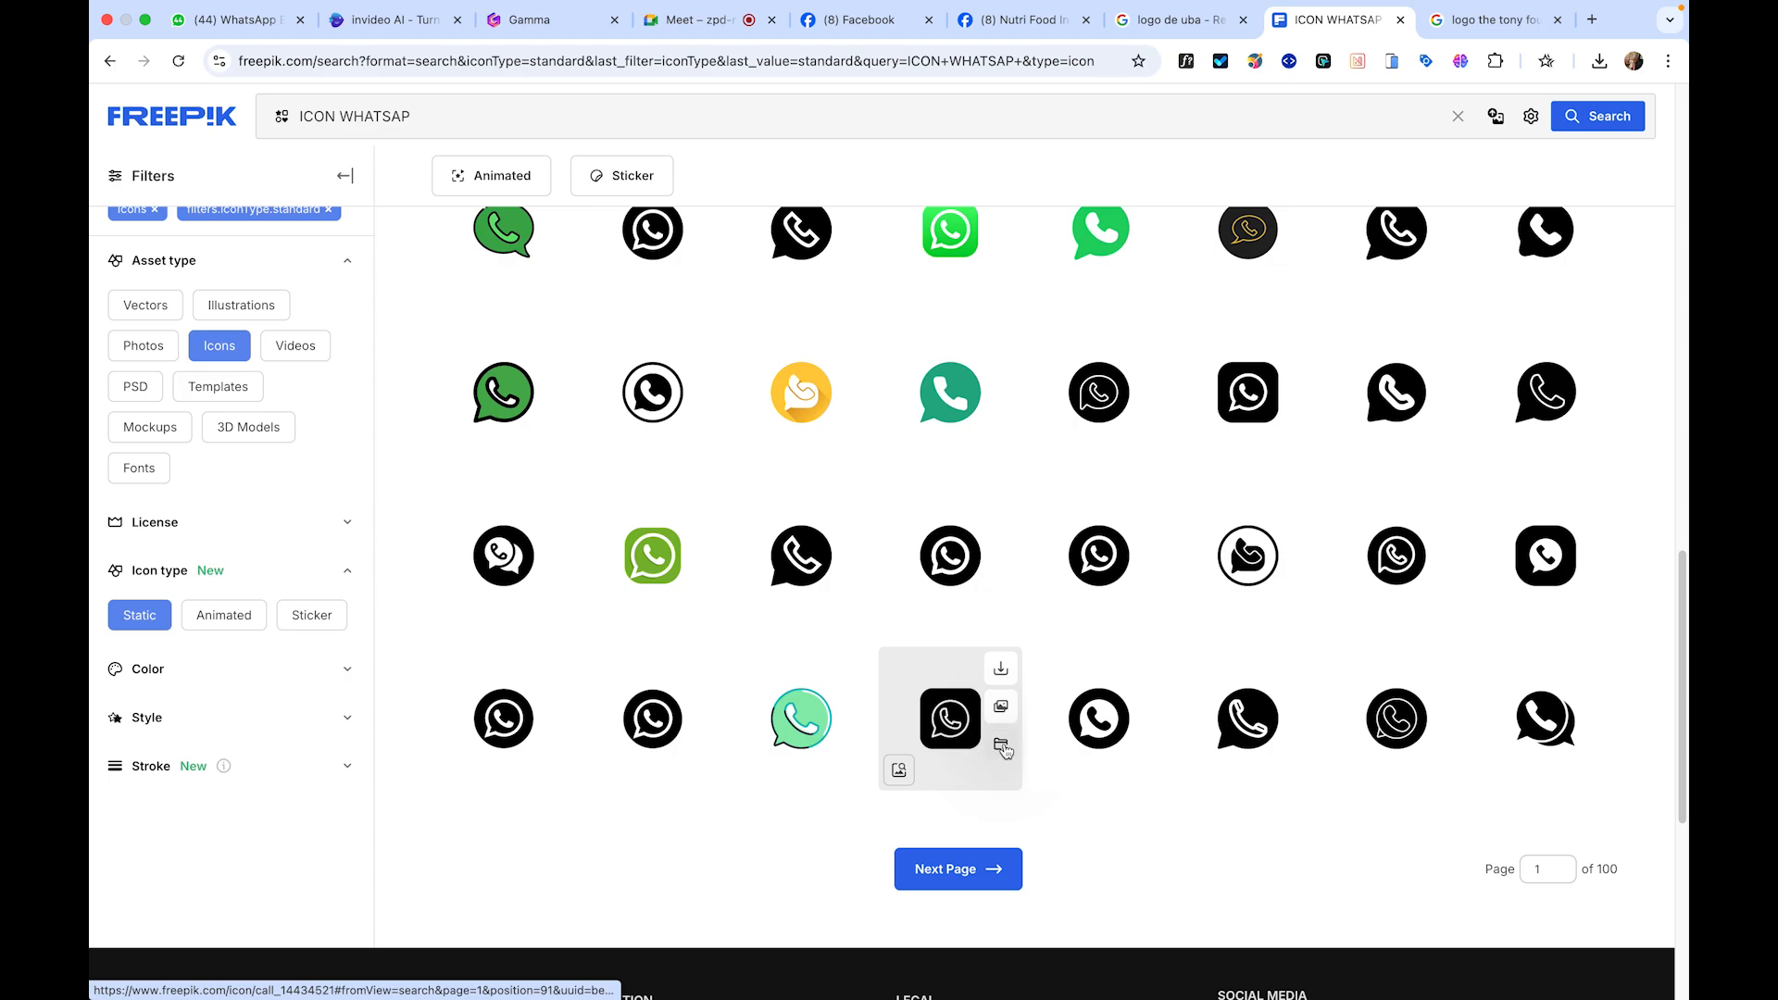
left_click(1001, 674)
left_click(925, 757)
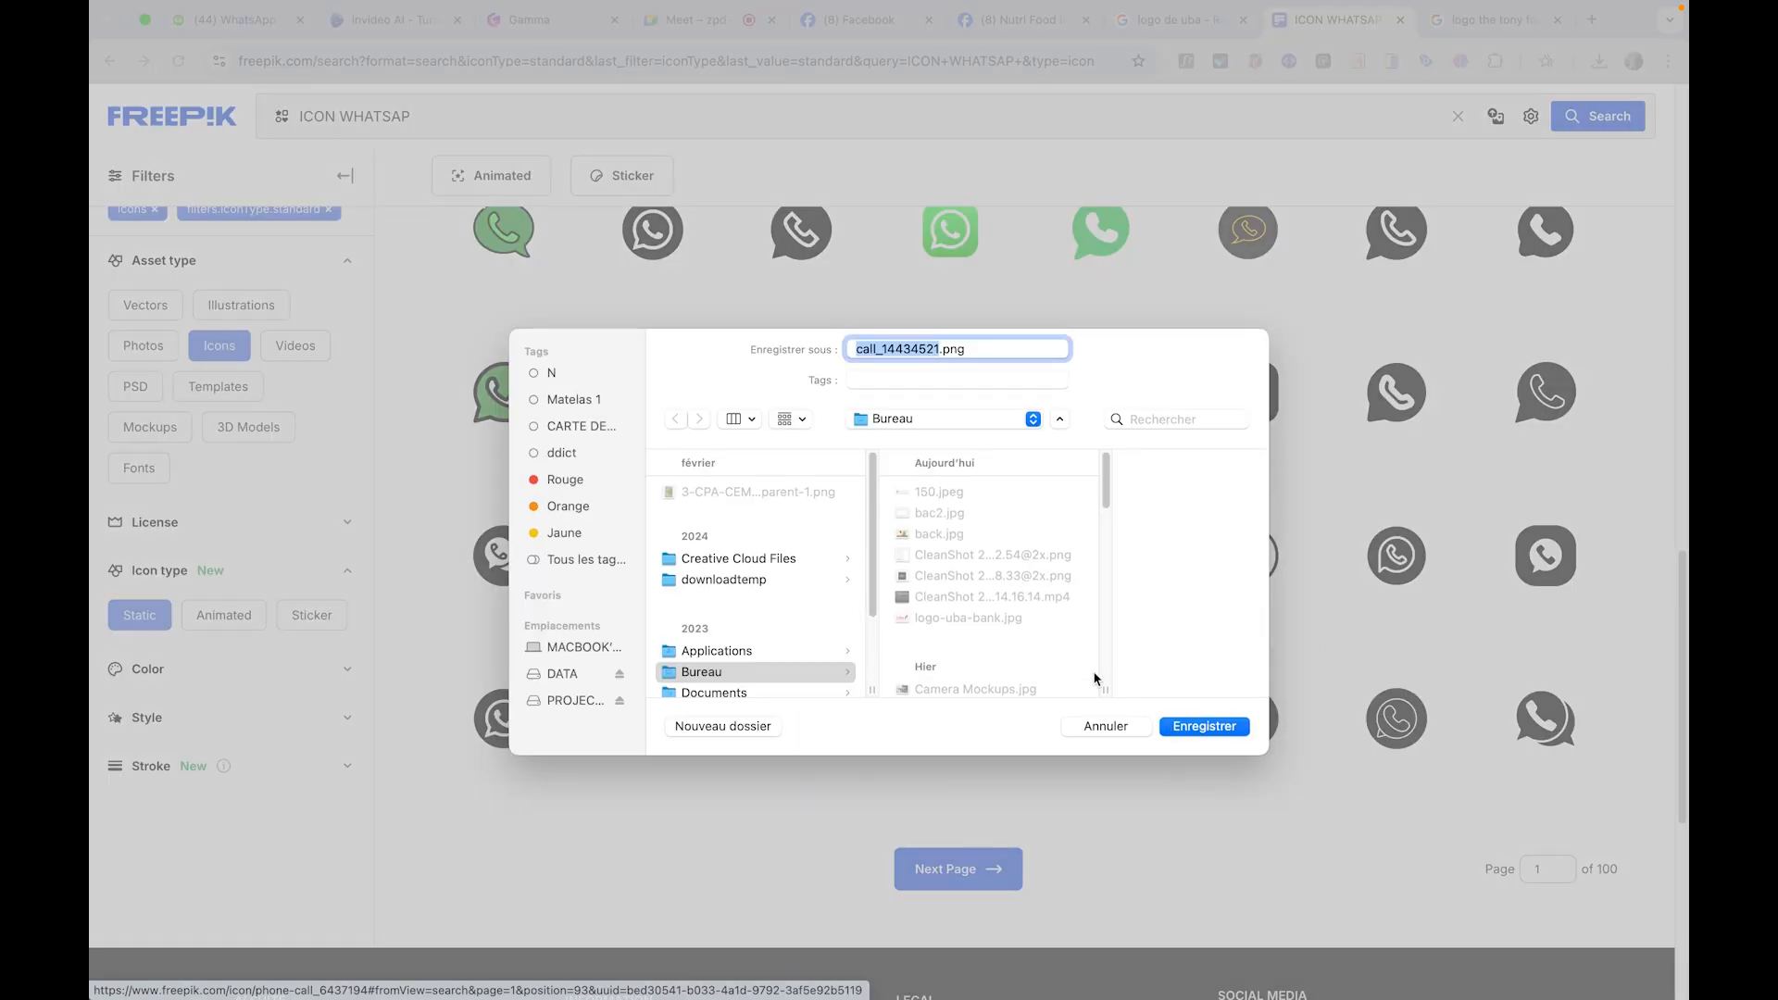
left_click(1192, 728)
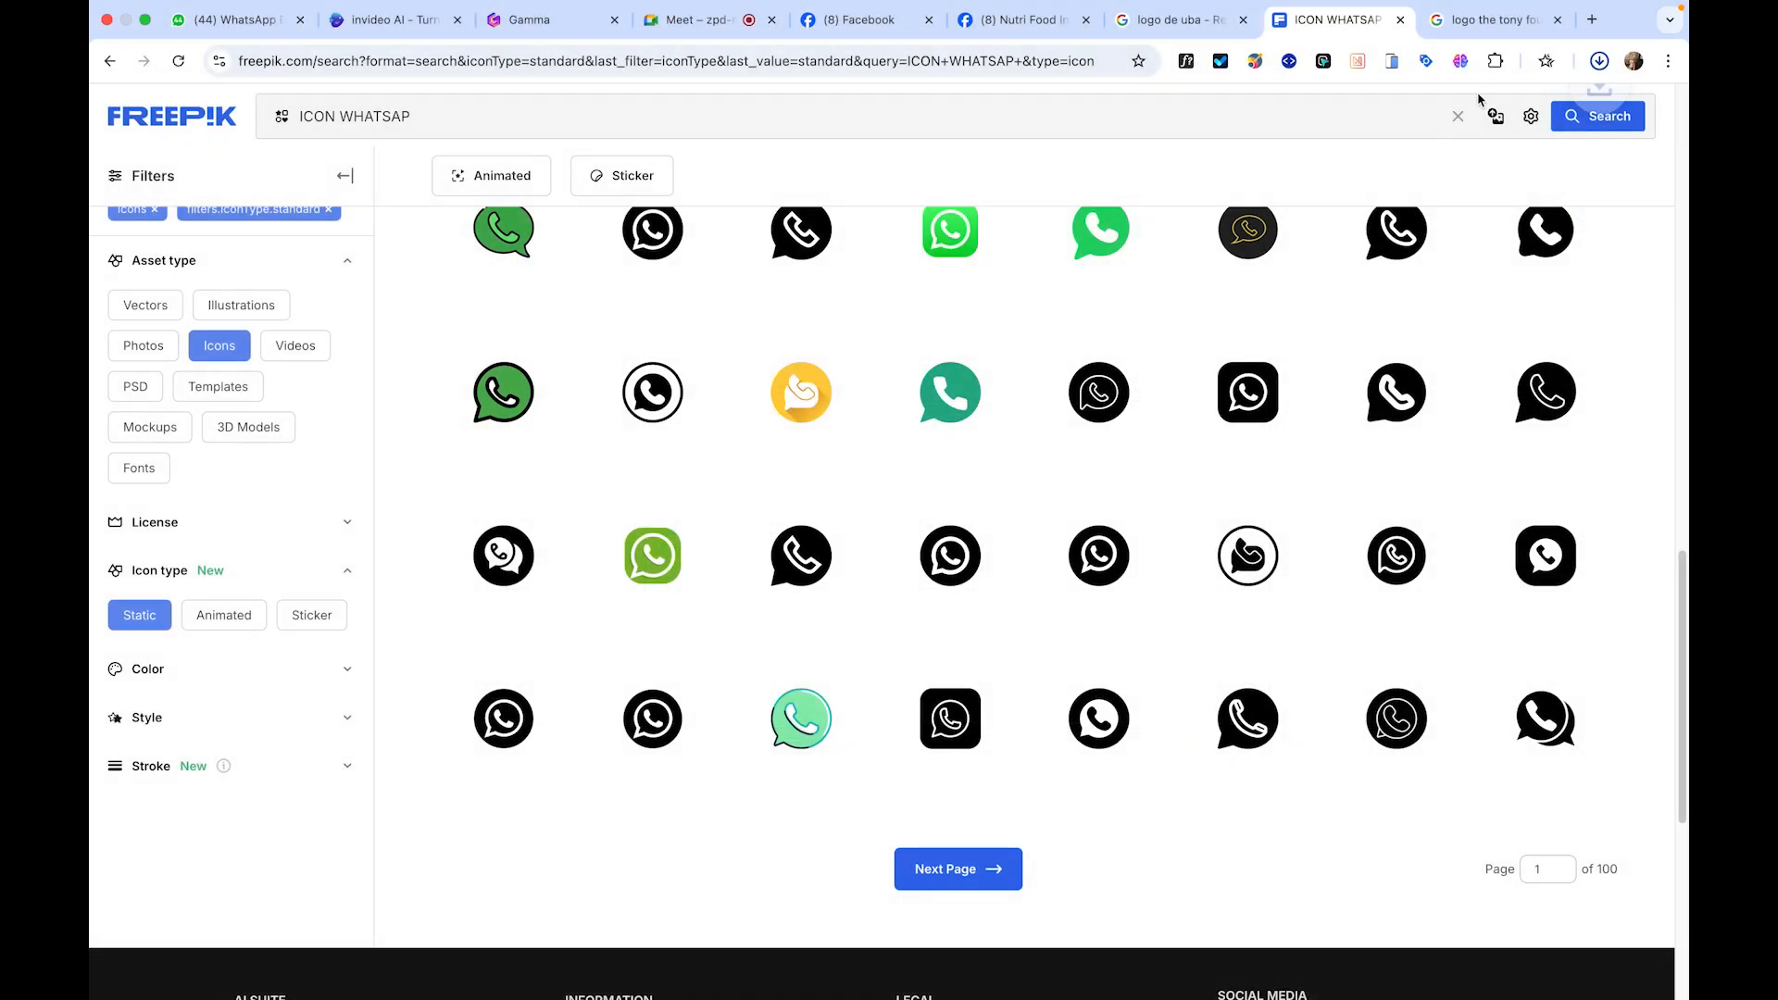
left_click(1599, 61)
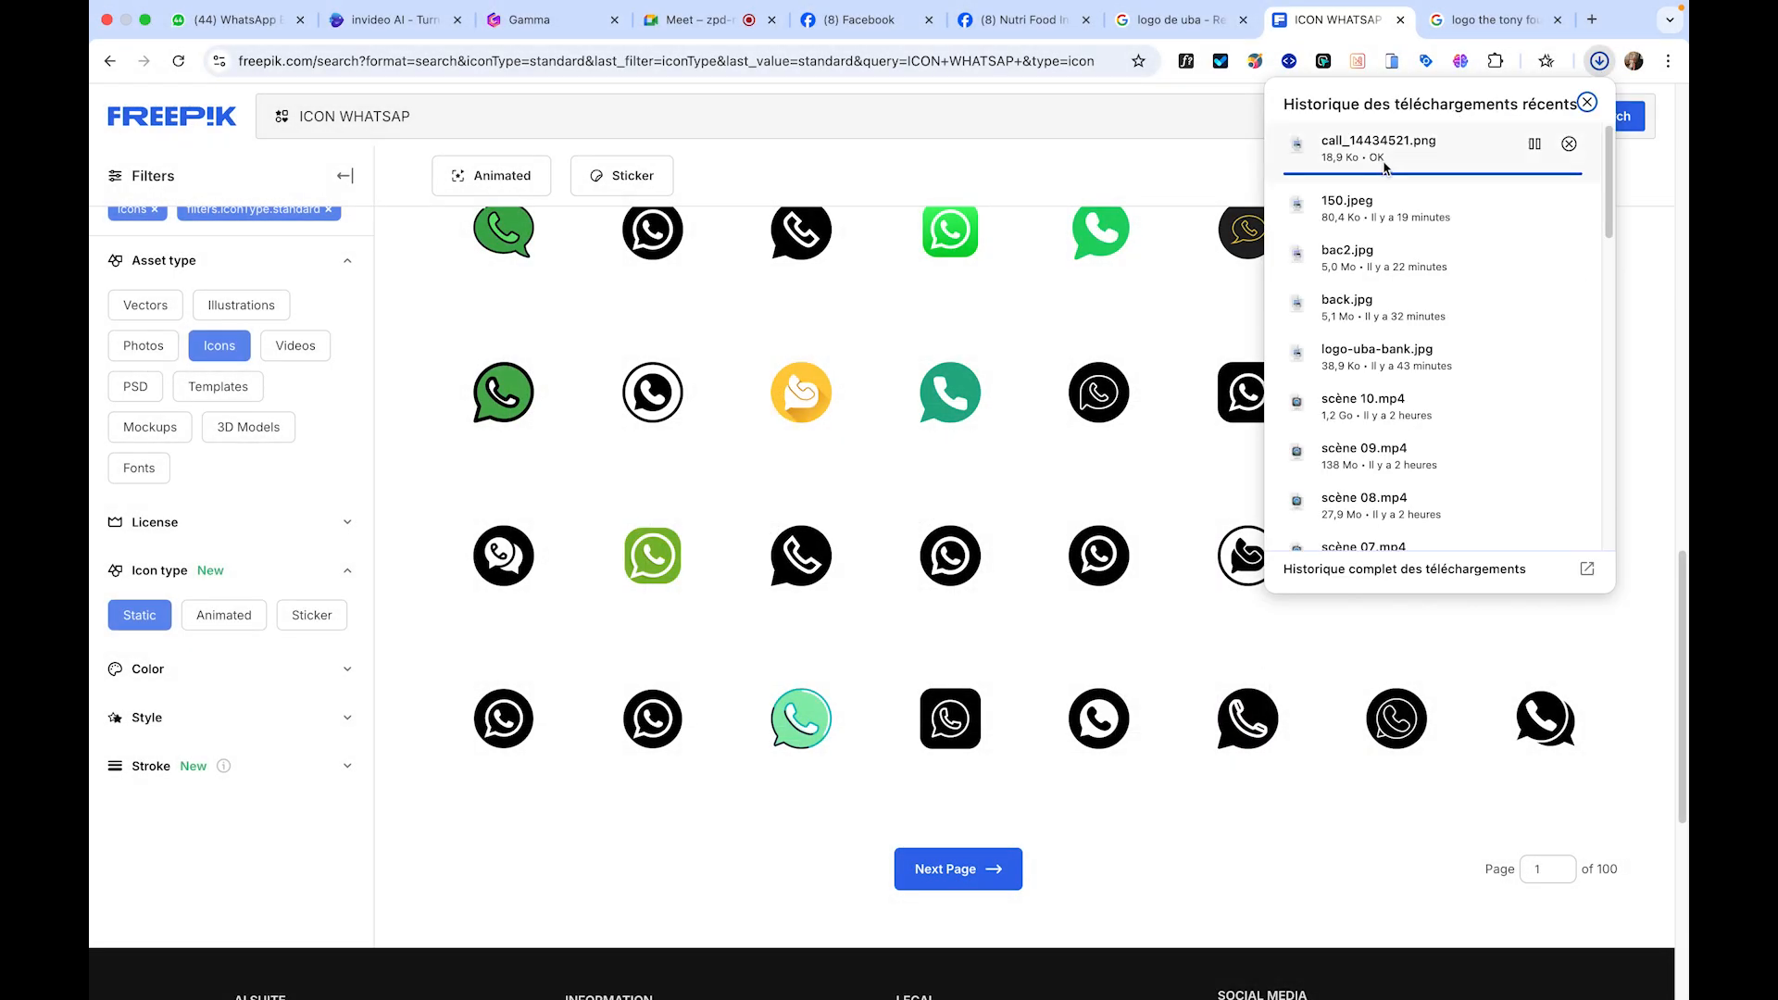
left_click(1599, 61)
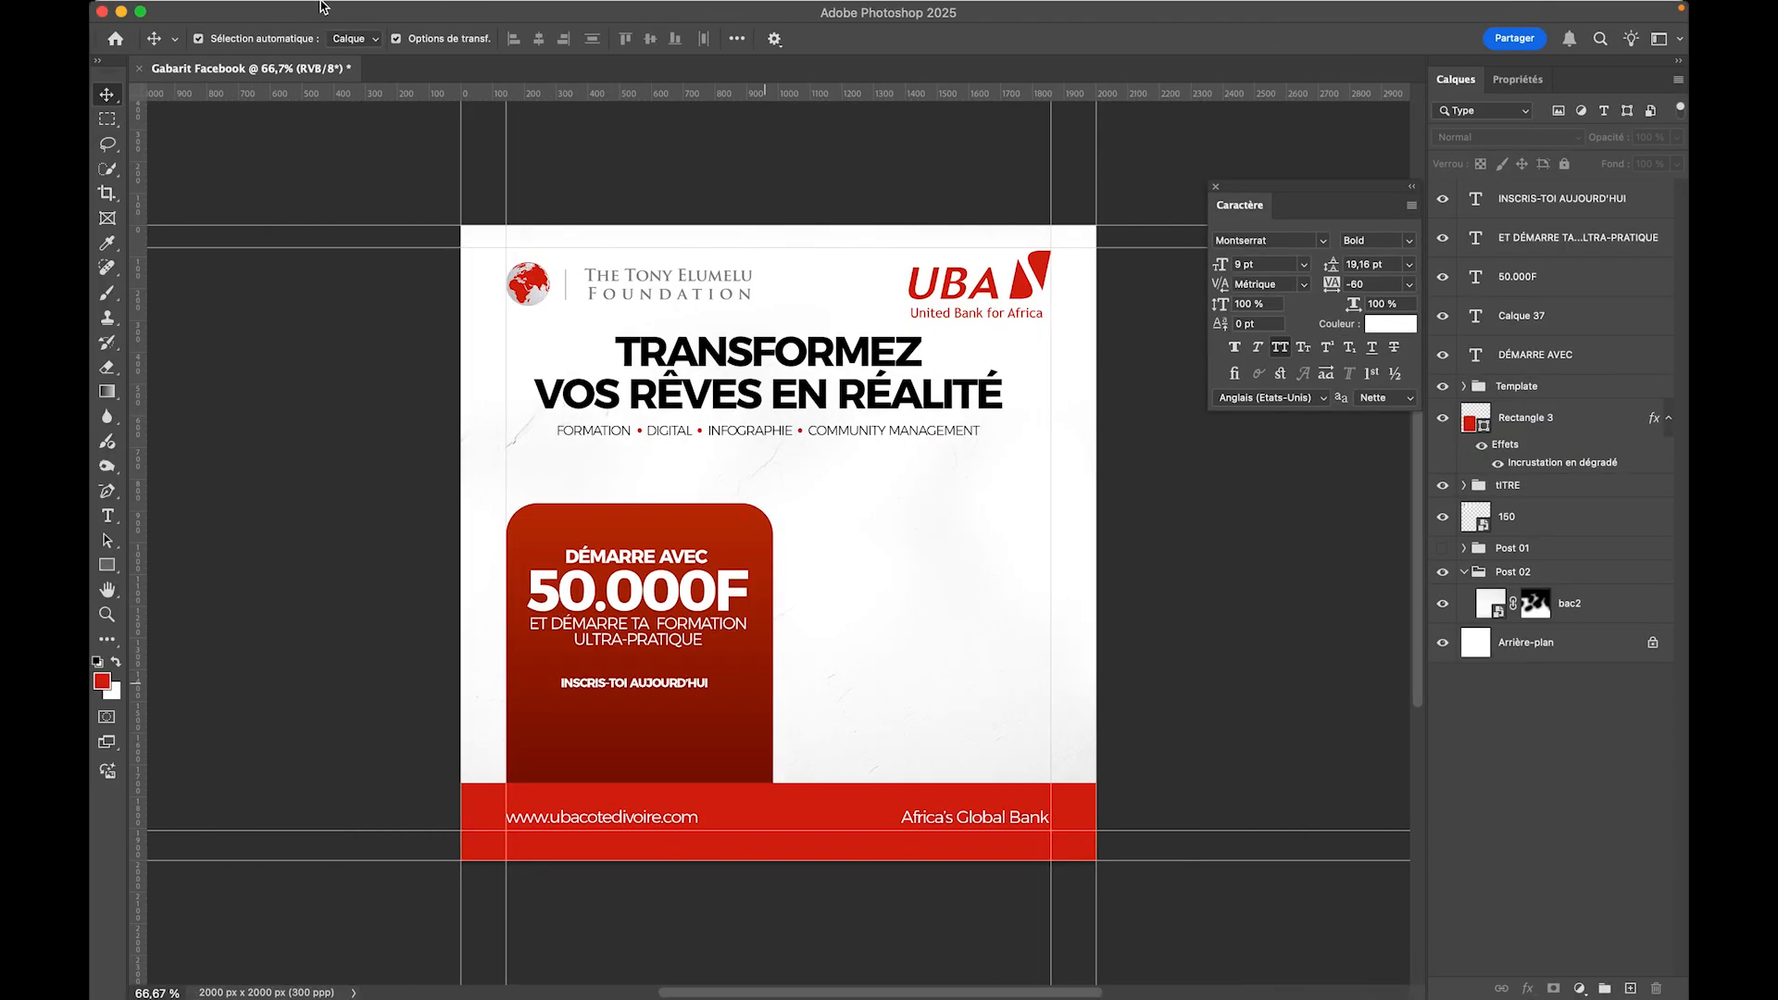
- Switch to Photoshop and place call_14434521.png from the Bureau folder as an embedded object in the Gabarit Facebook design
left_click(278, 10)
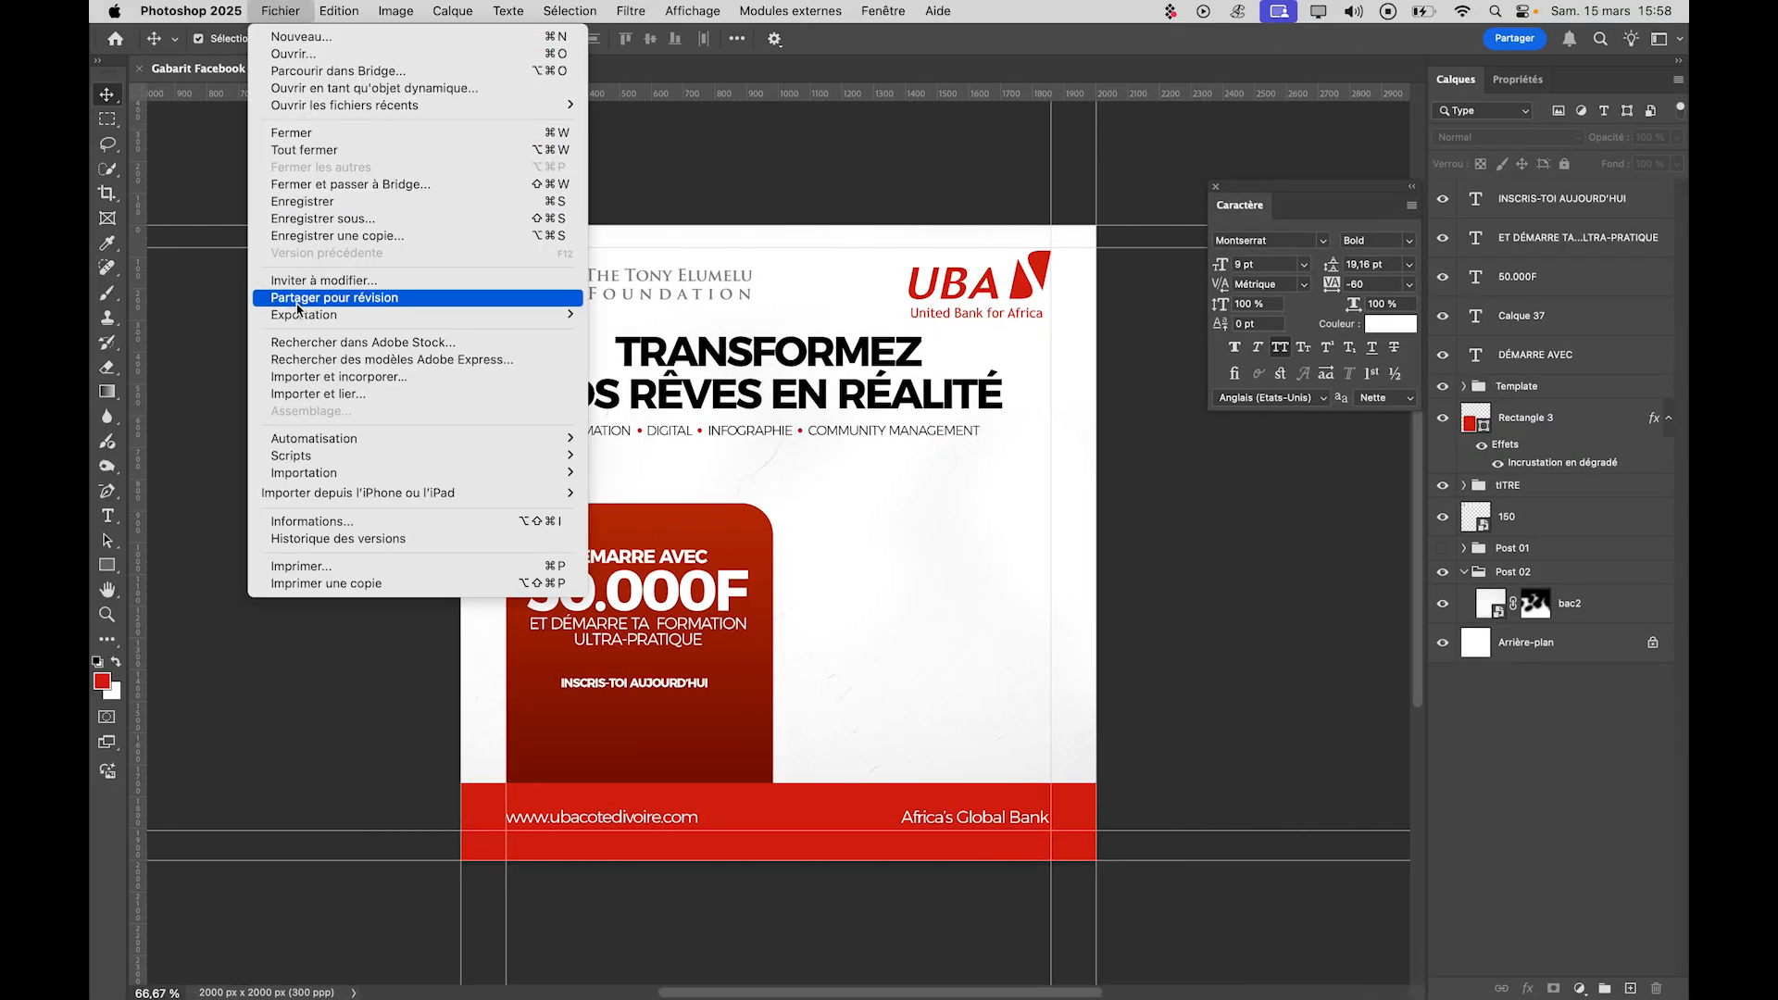
left_click(305, 394)
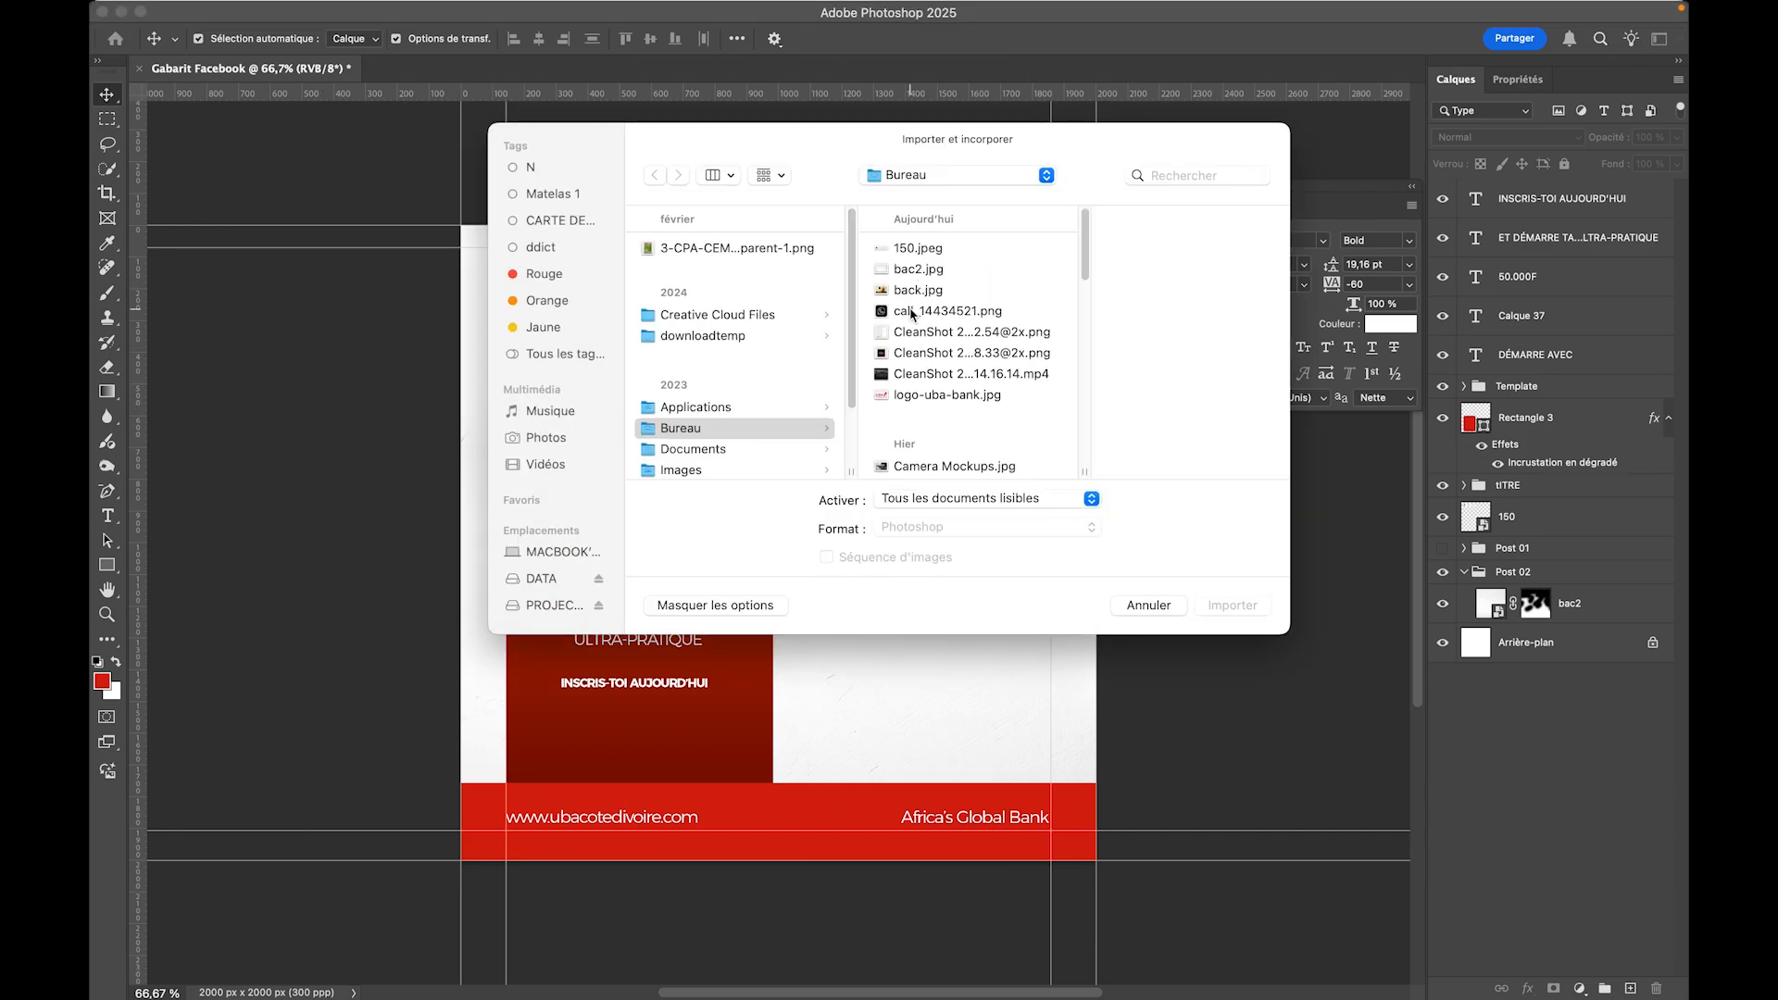
left_click(912, 313)
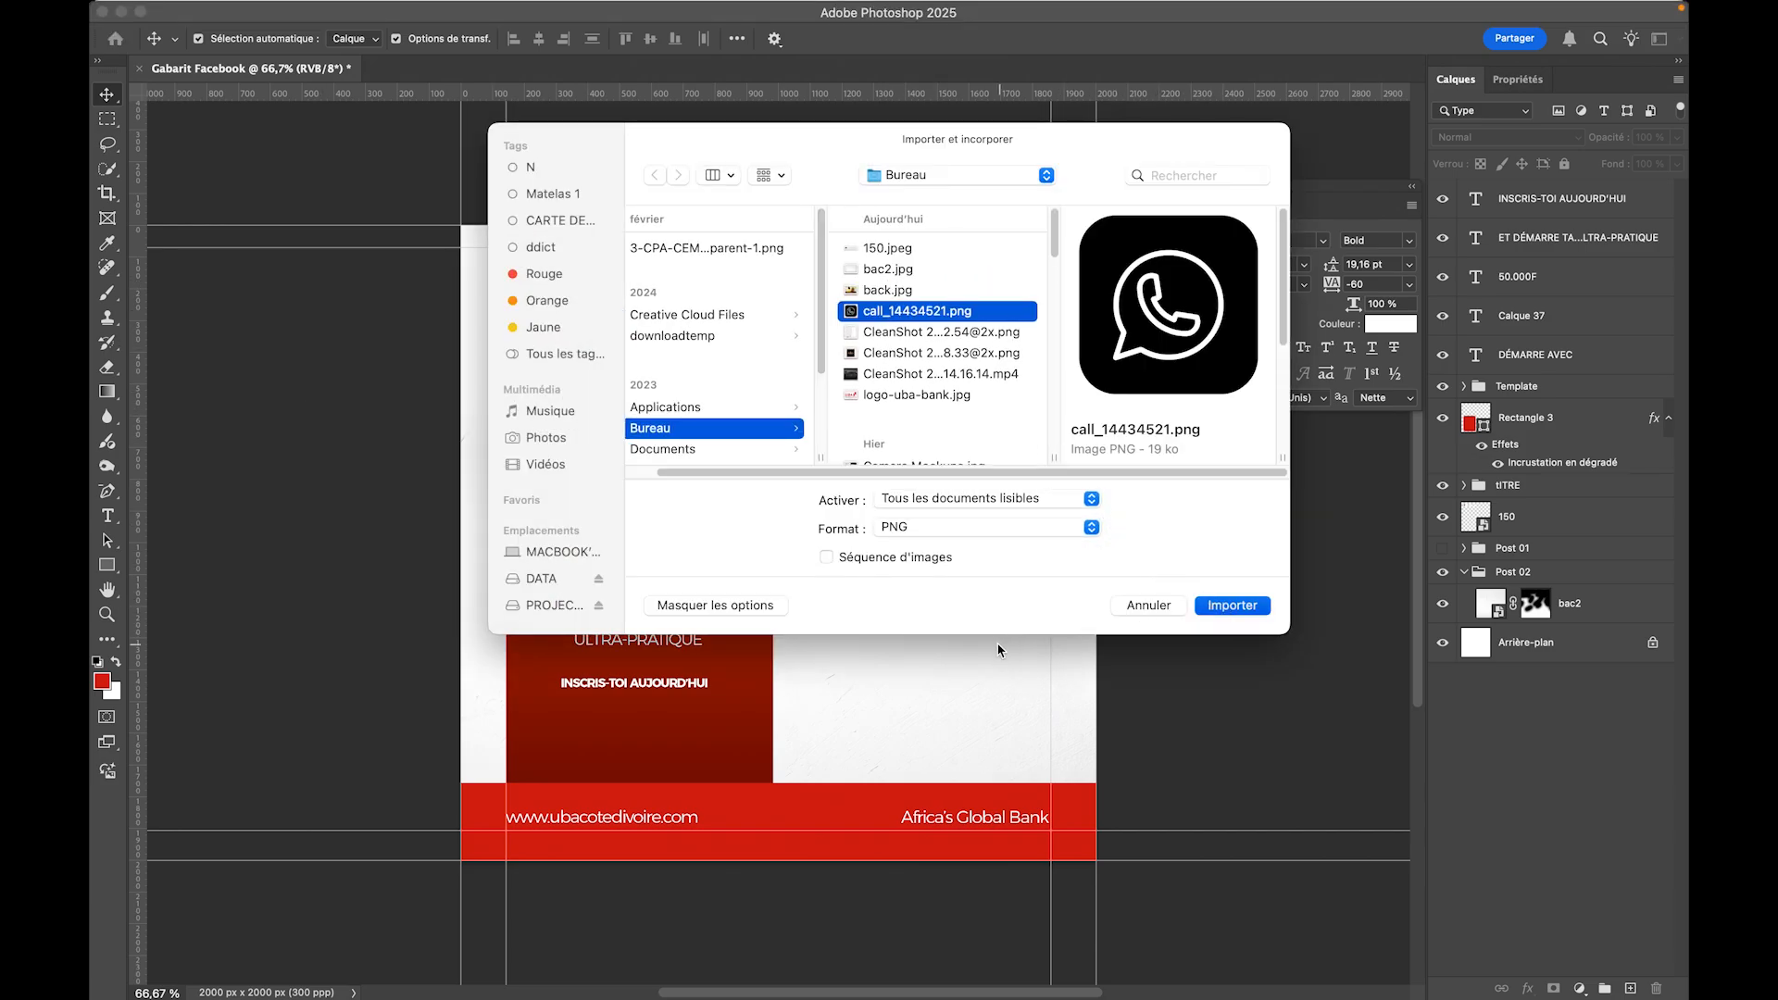
key("Return")
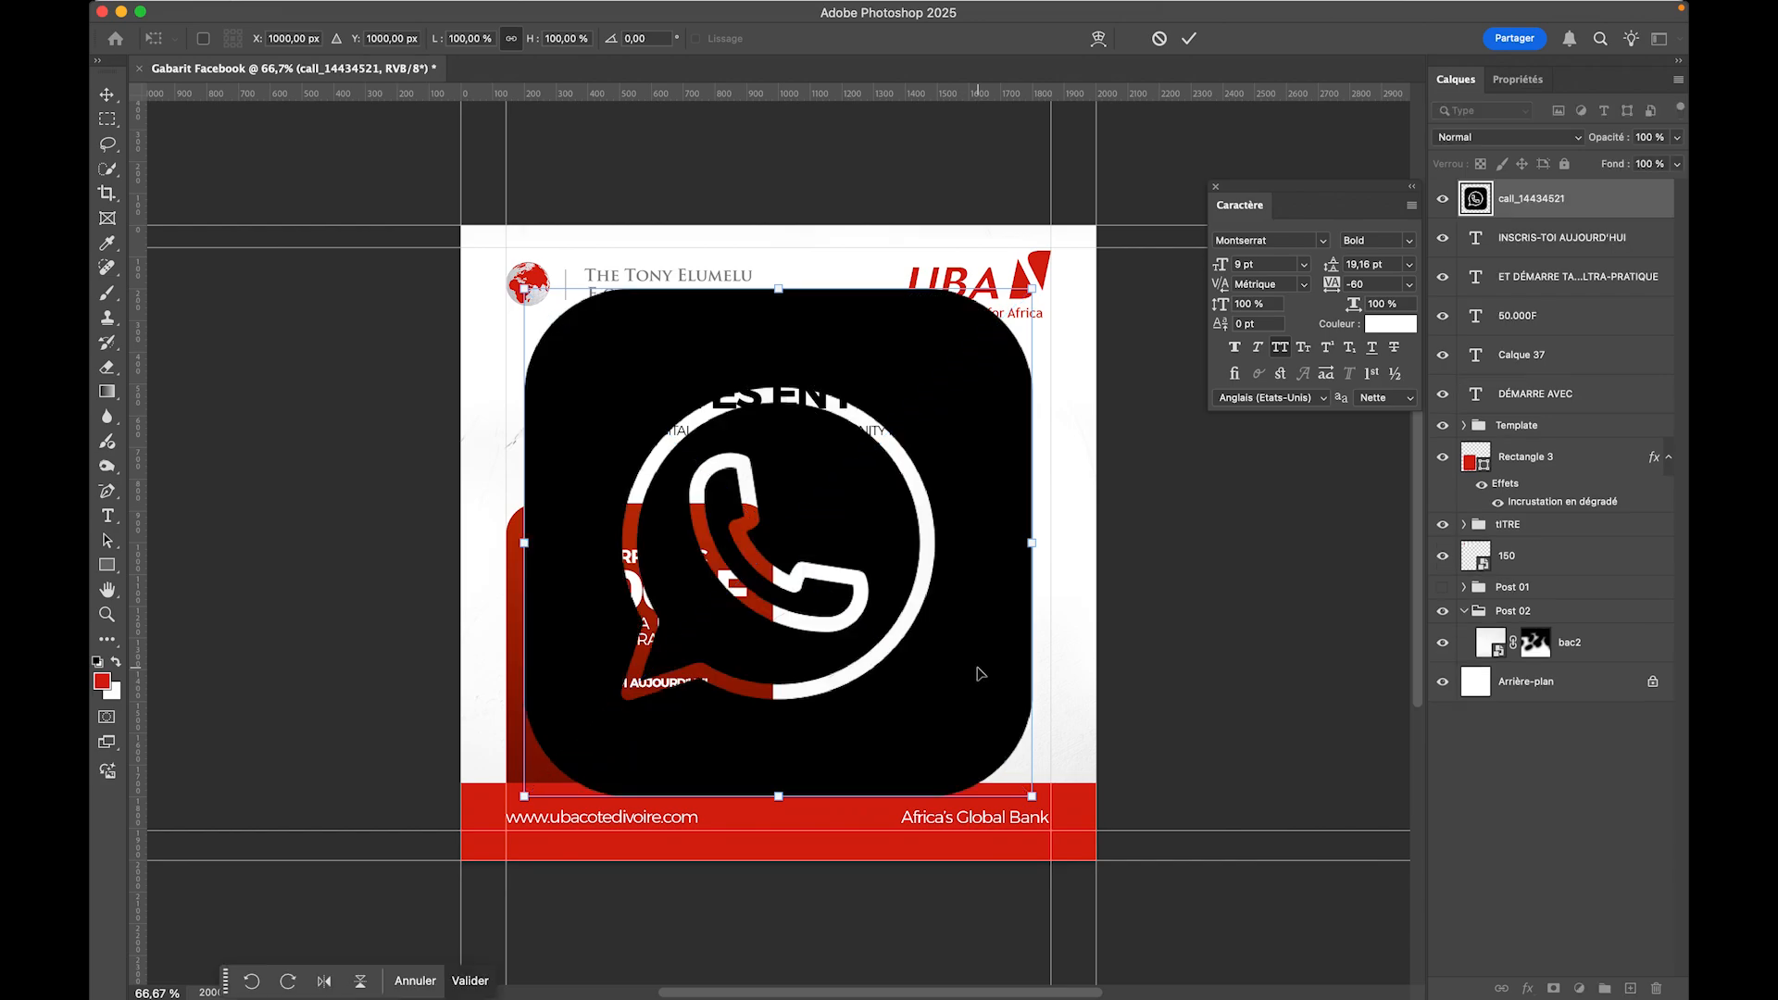
key("Return")
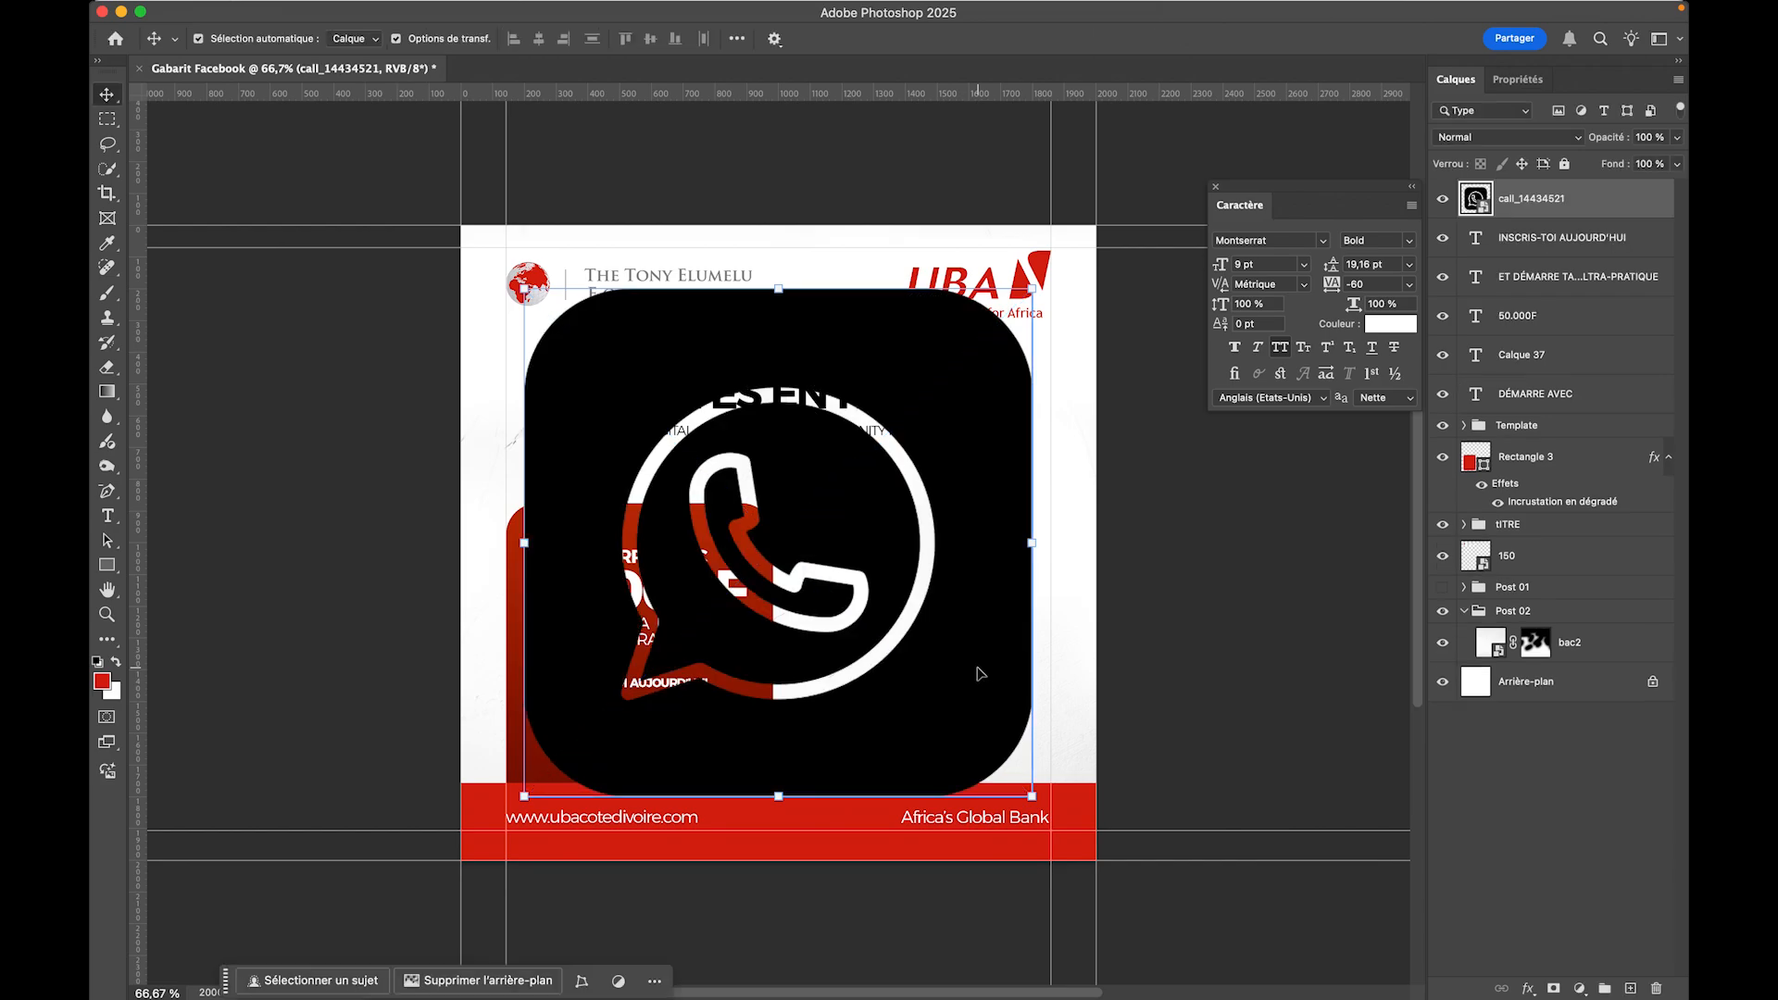
- Apply a white colour overlay to the placed WhatsApp icon layer
double_click(1648, 206)
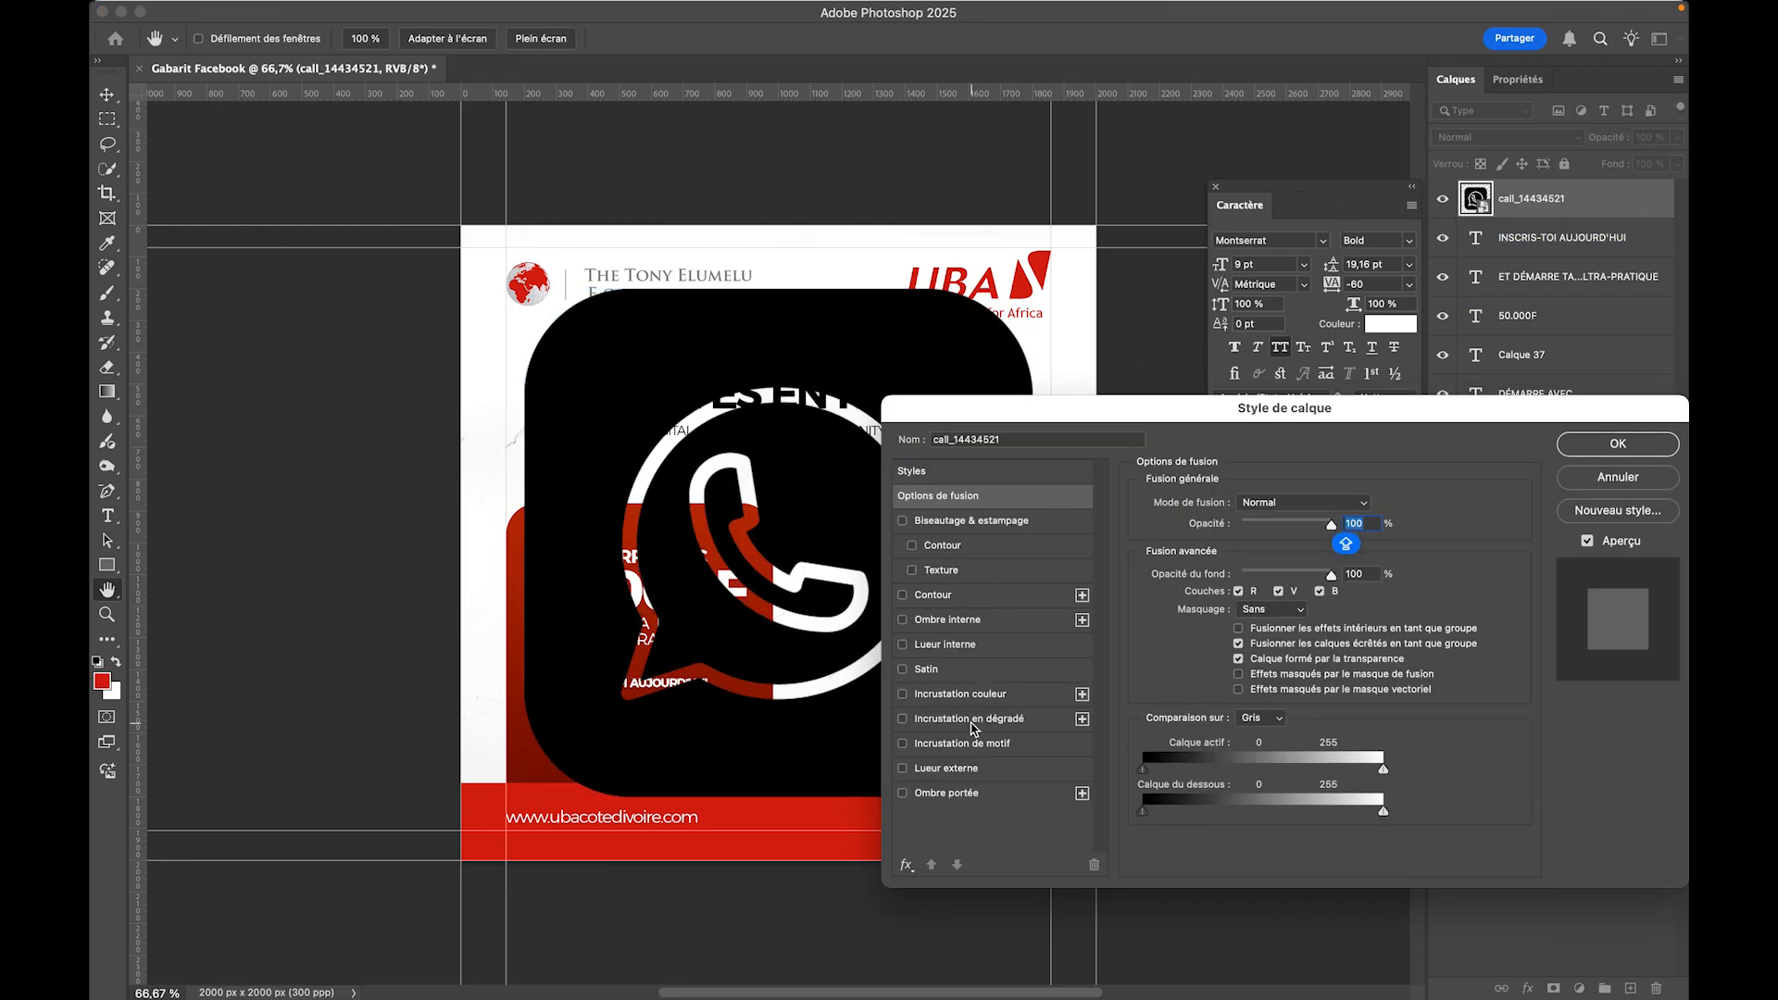
left_click(964, 695)
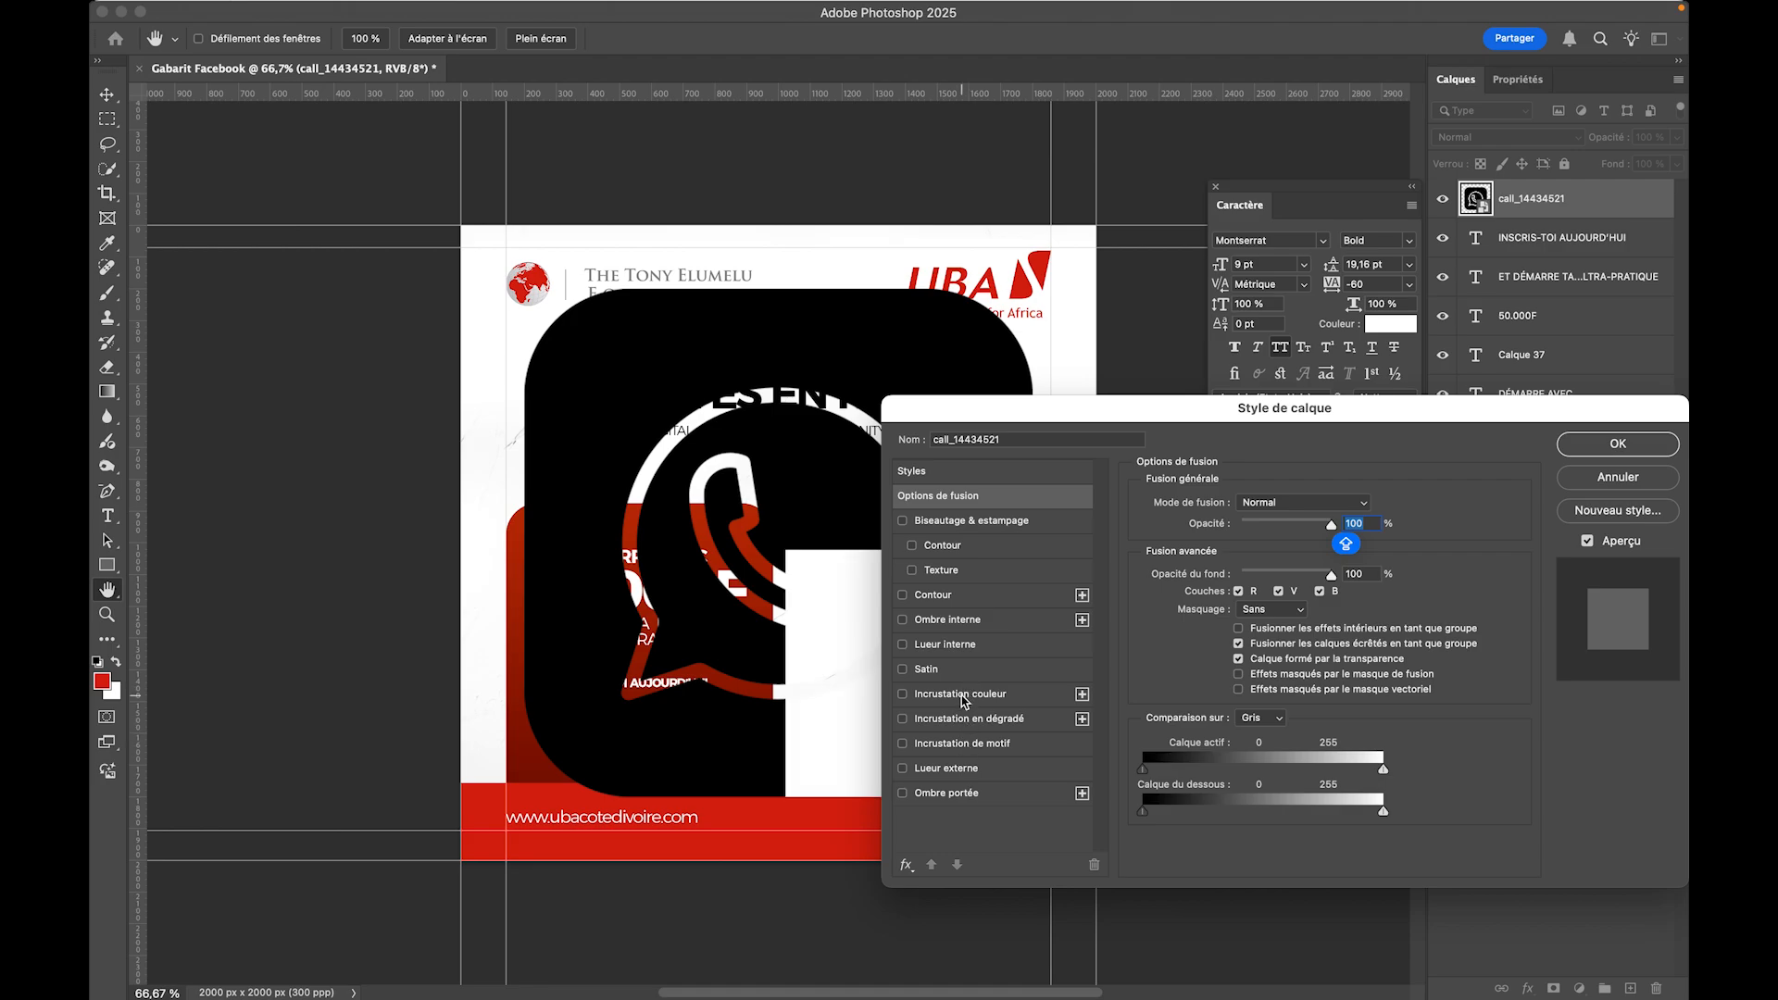
left_click(1592, 449)
- Scale the WhatsApp icon to 9% and place it in the red panel, below and slightly left of the INSCRIS-TOI AUJOURD'HUI text
key("super+t")
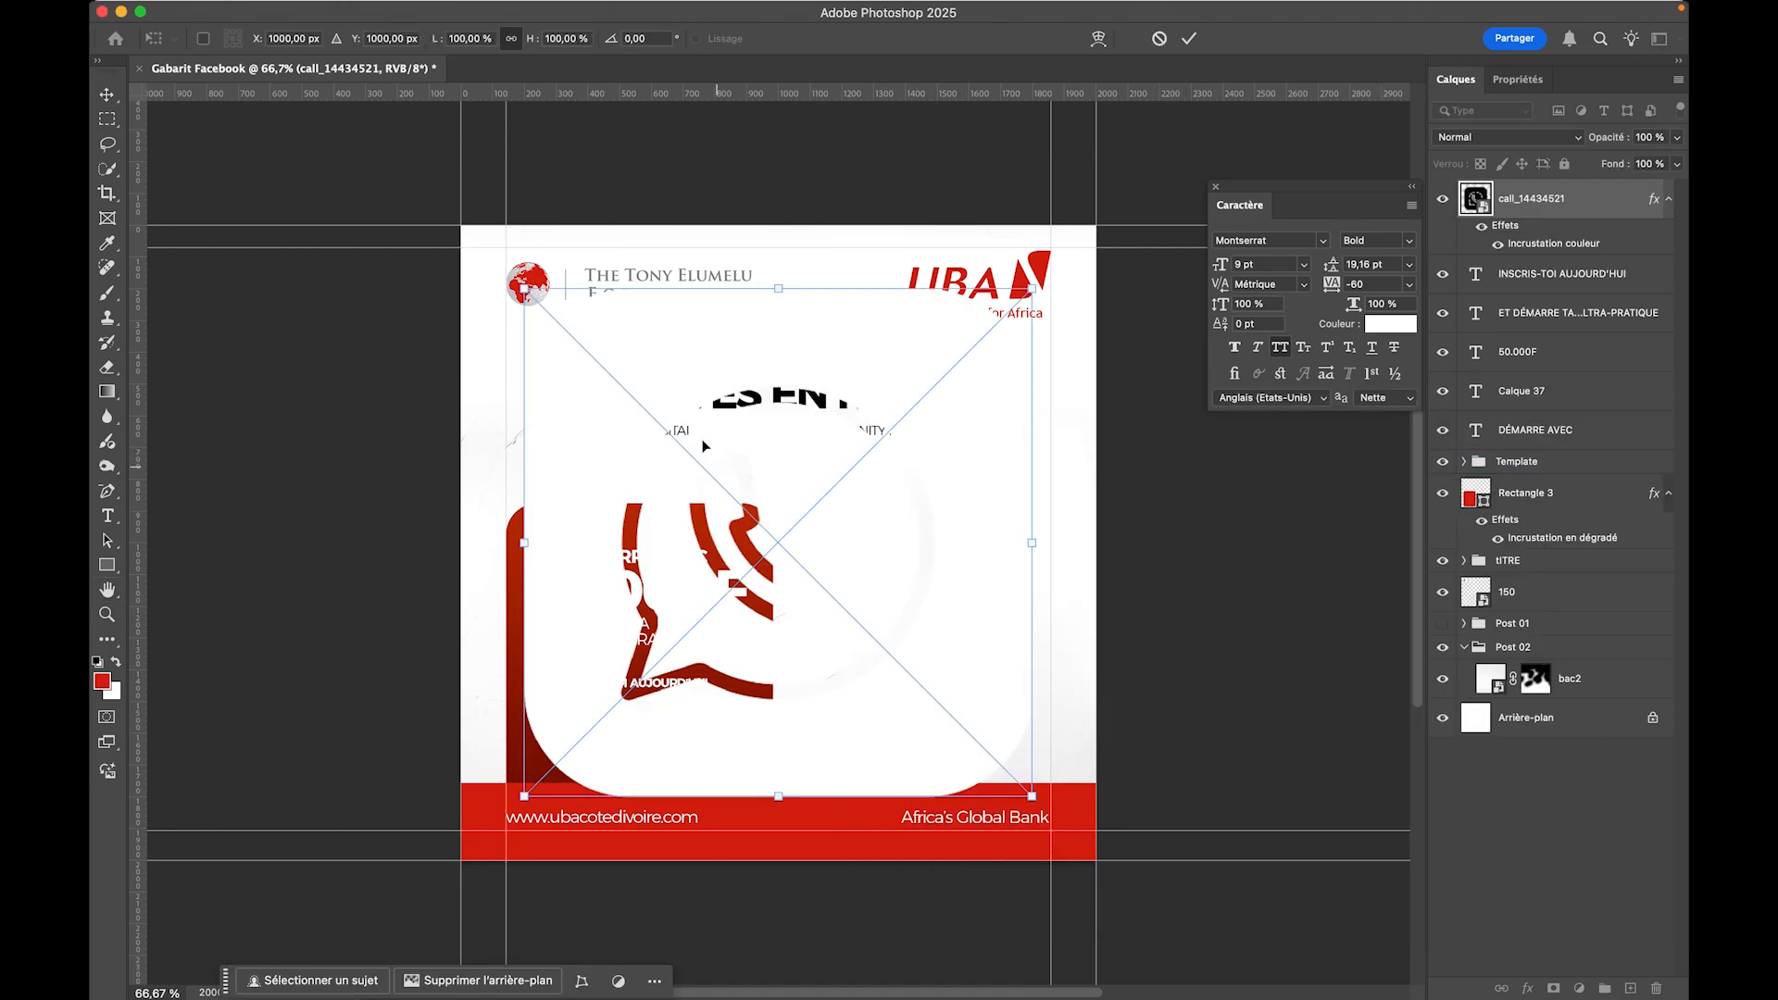
left_click_drag(433, 43, 346, 43)
key("Return")
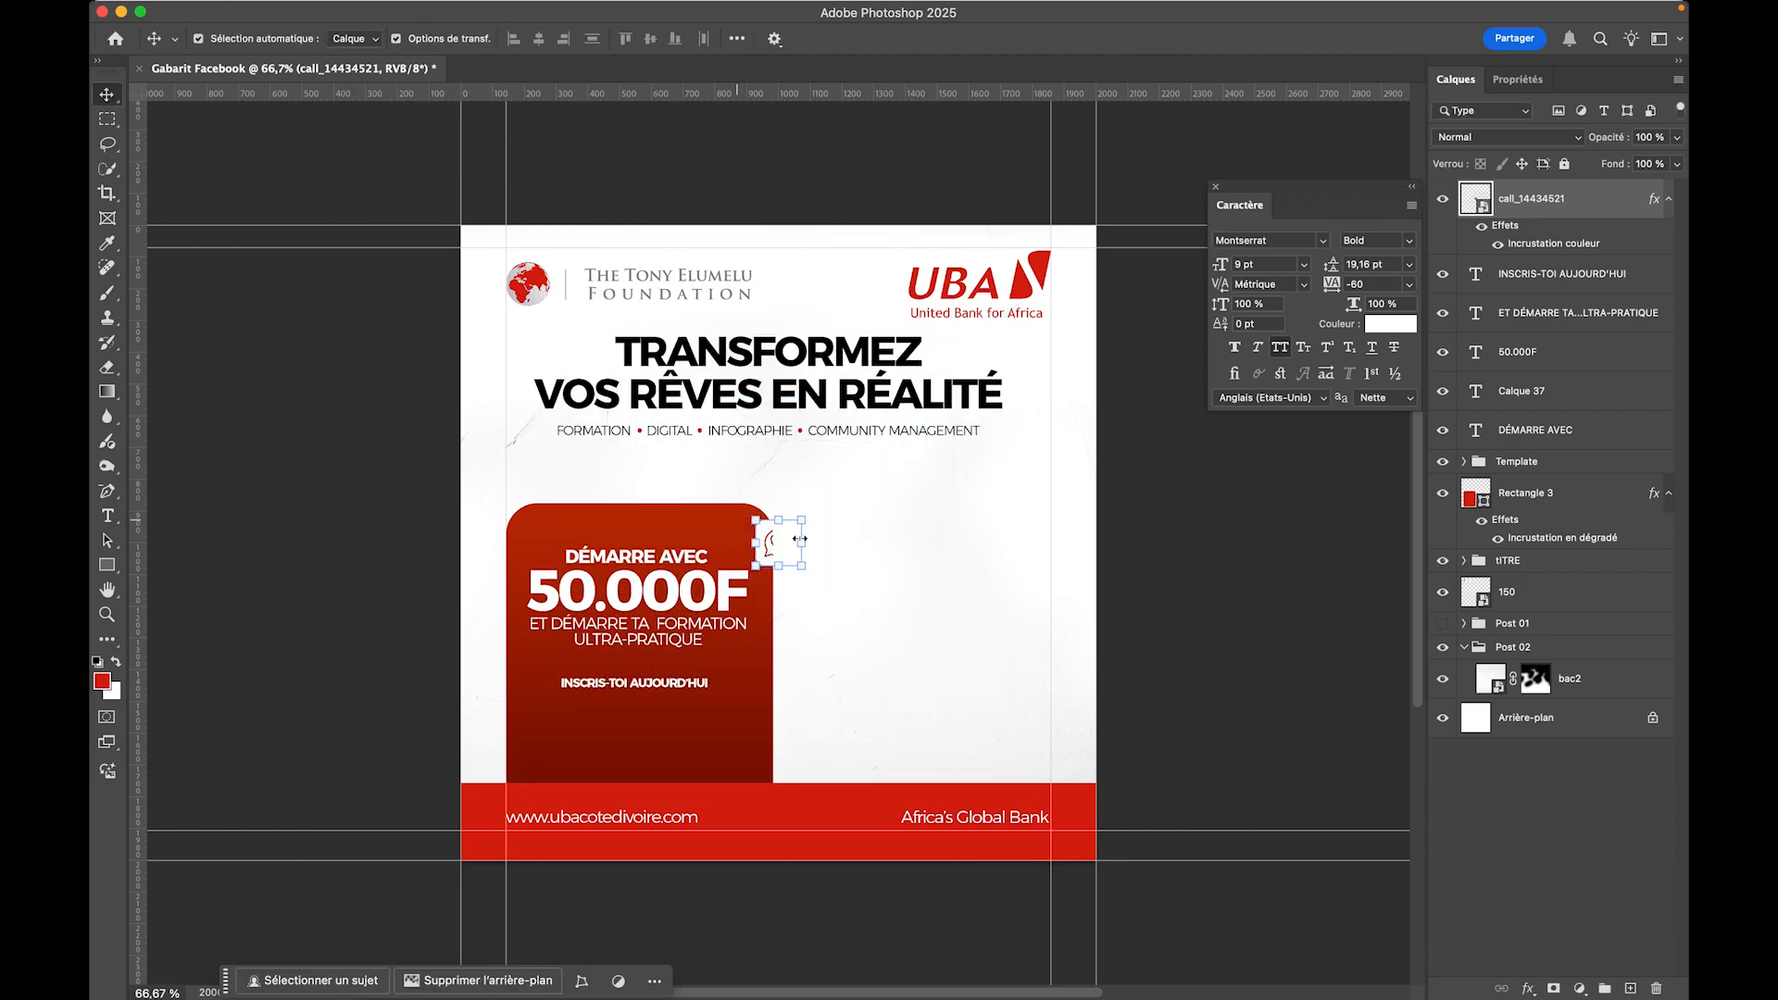
left_click_drag(776, 560, 562, 758)
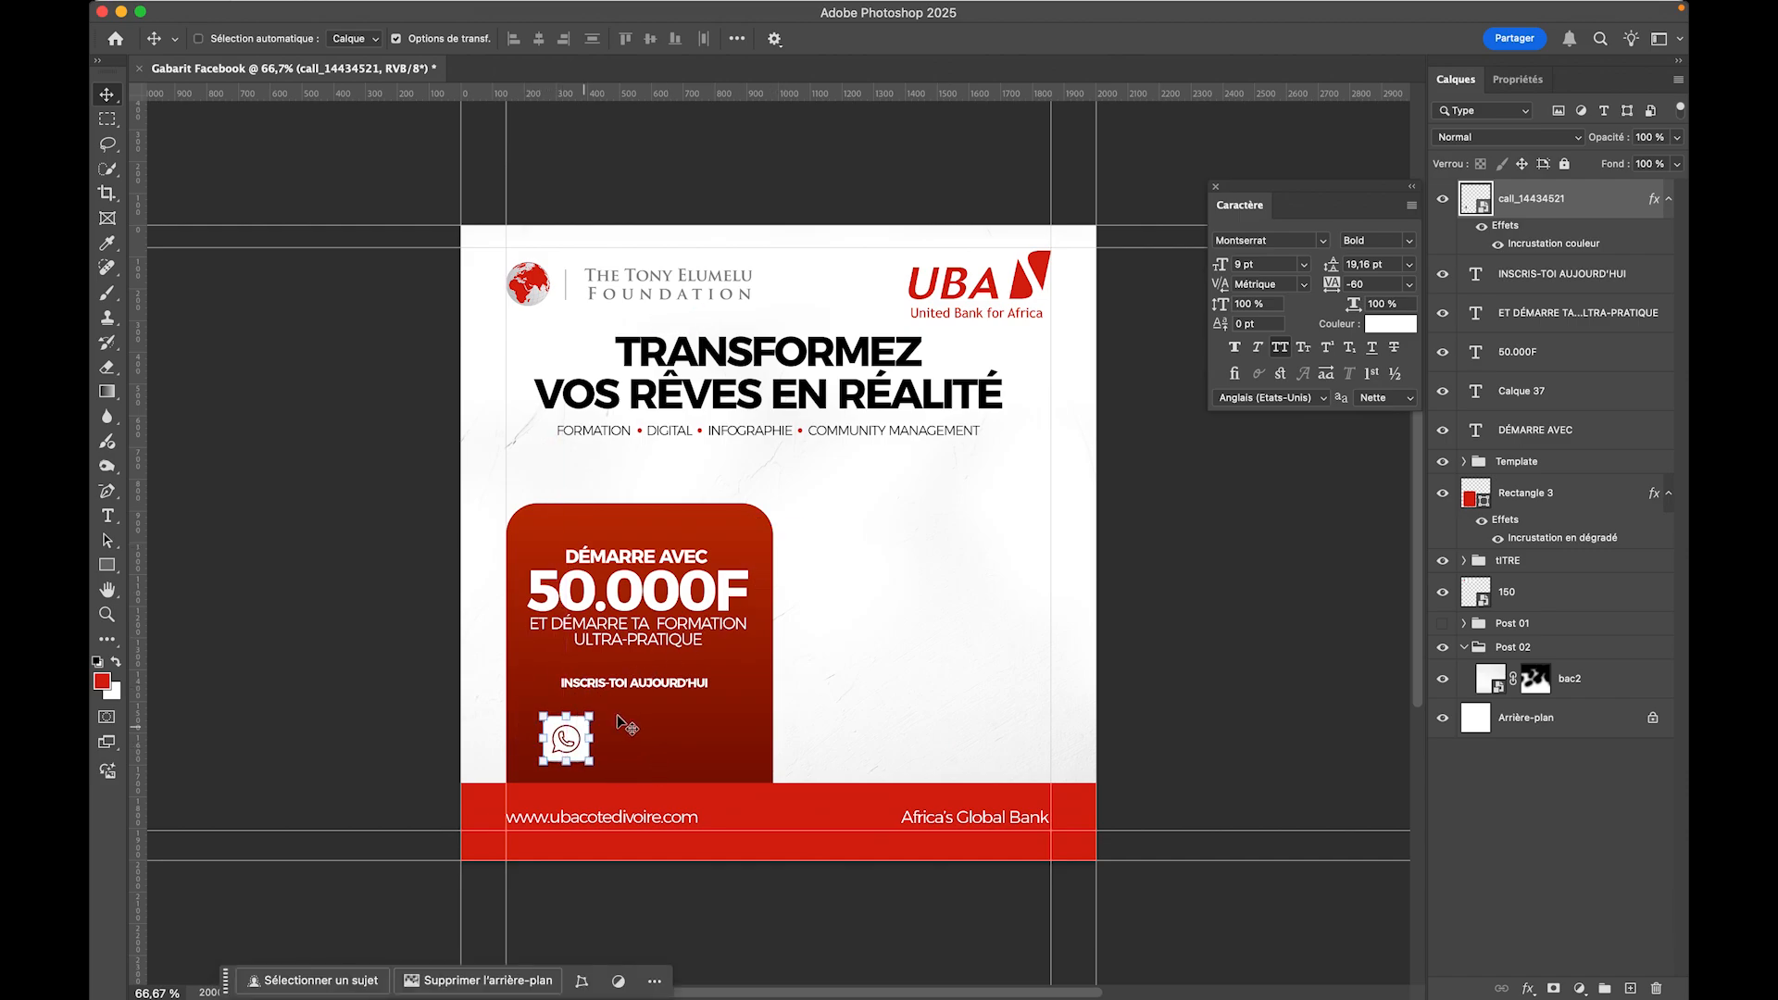
- Scale the WhatsApp icon in the red panel down further, keeping its proportions and its centre in place
key("super+t")
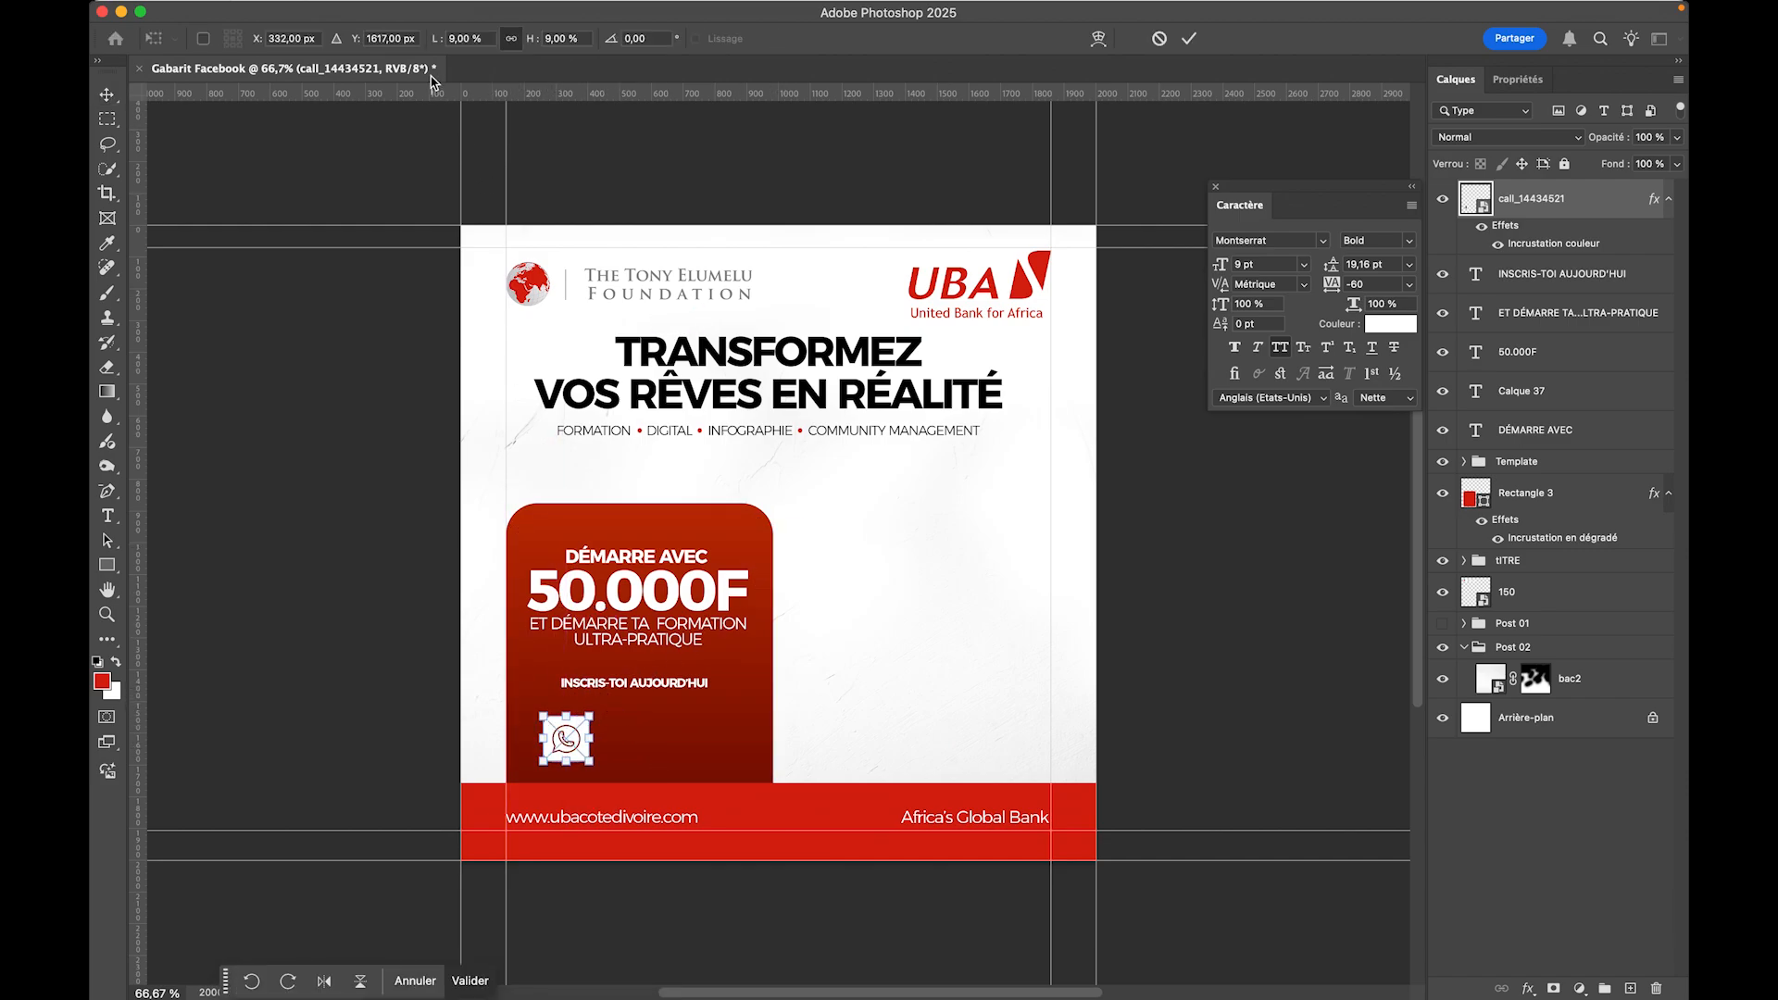
left_click_drag(438, 38, 432, 41)
key("Return")
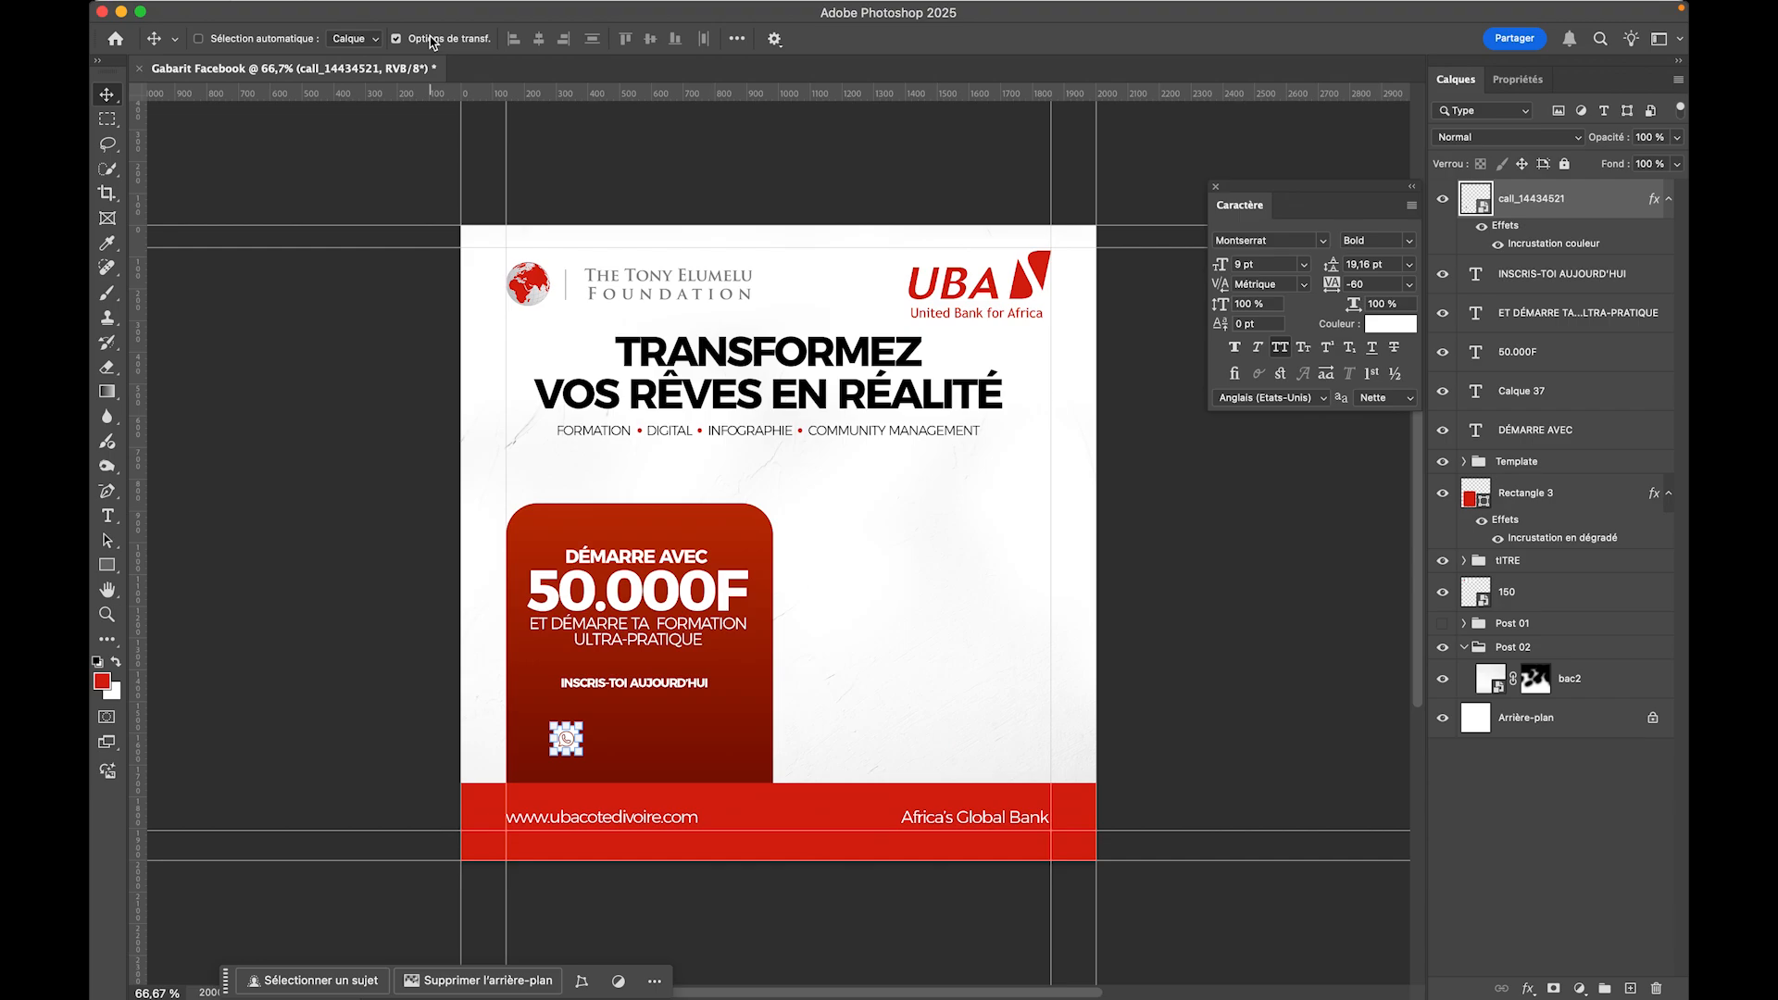
key("super+shift+s")
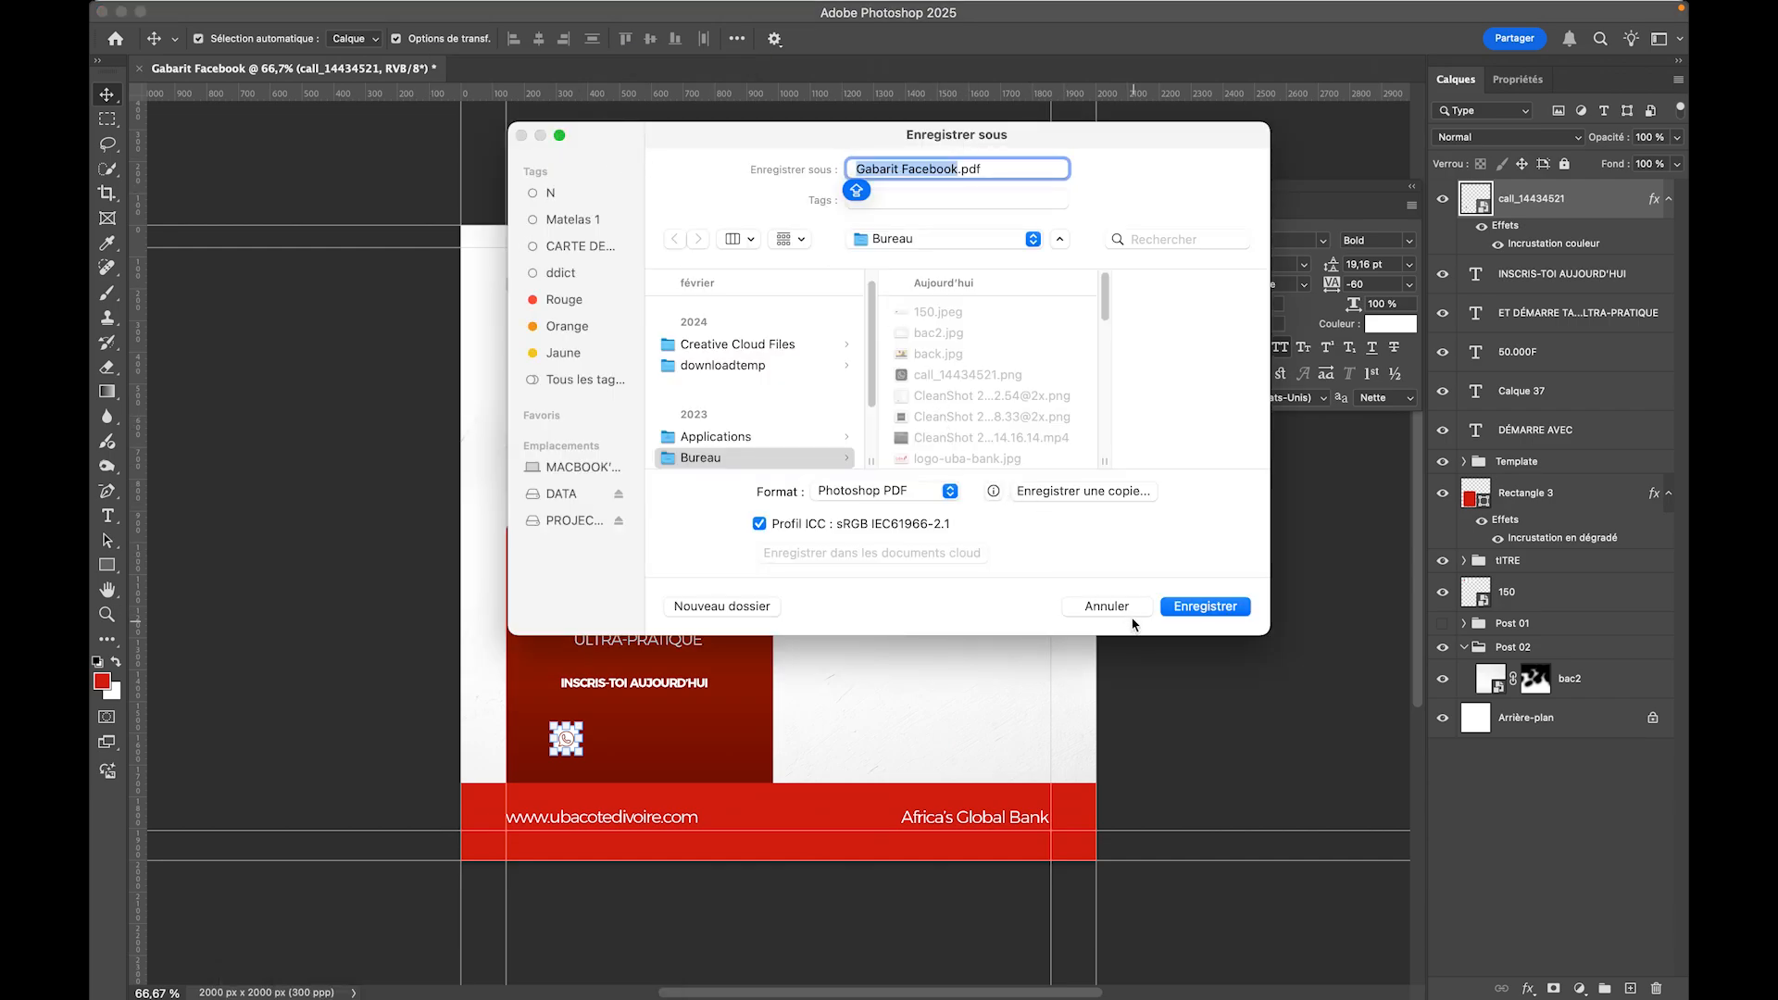
left_click(846, 495)
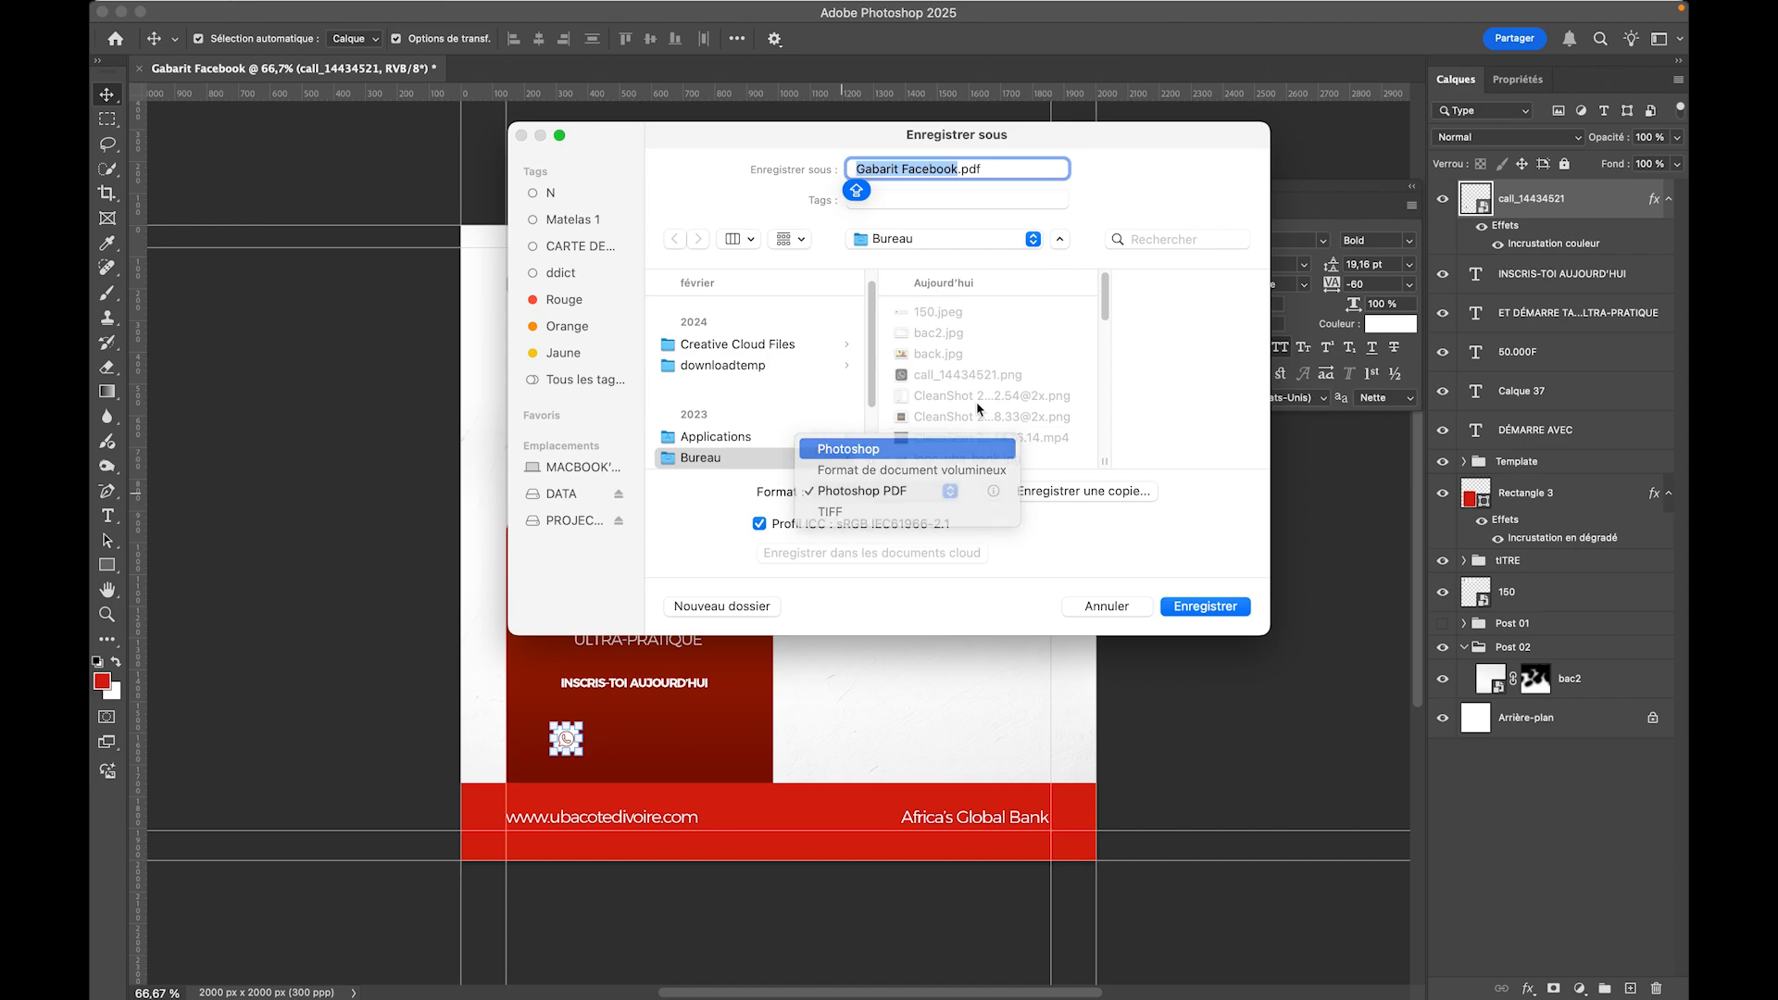
left_click(871, 448)
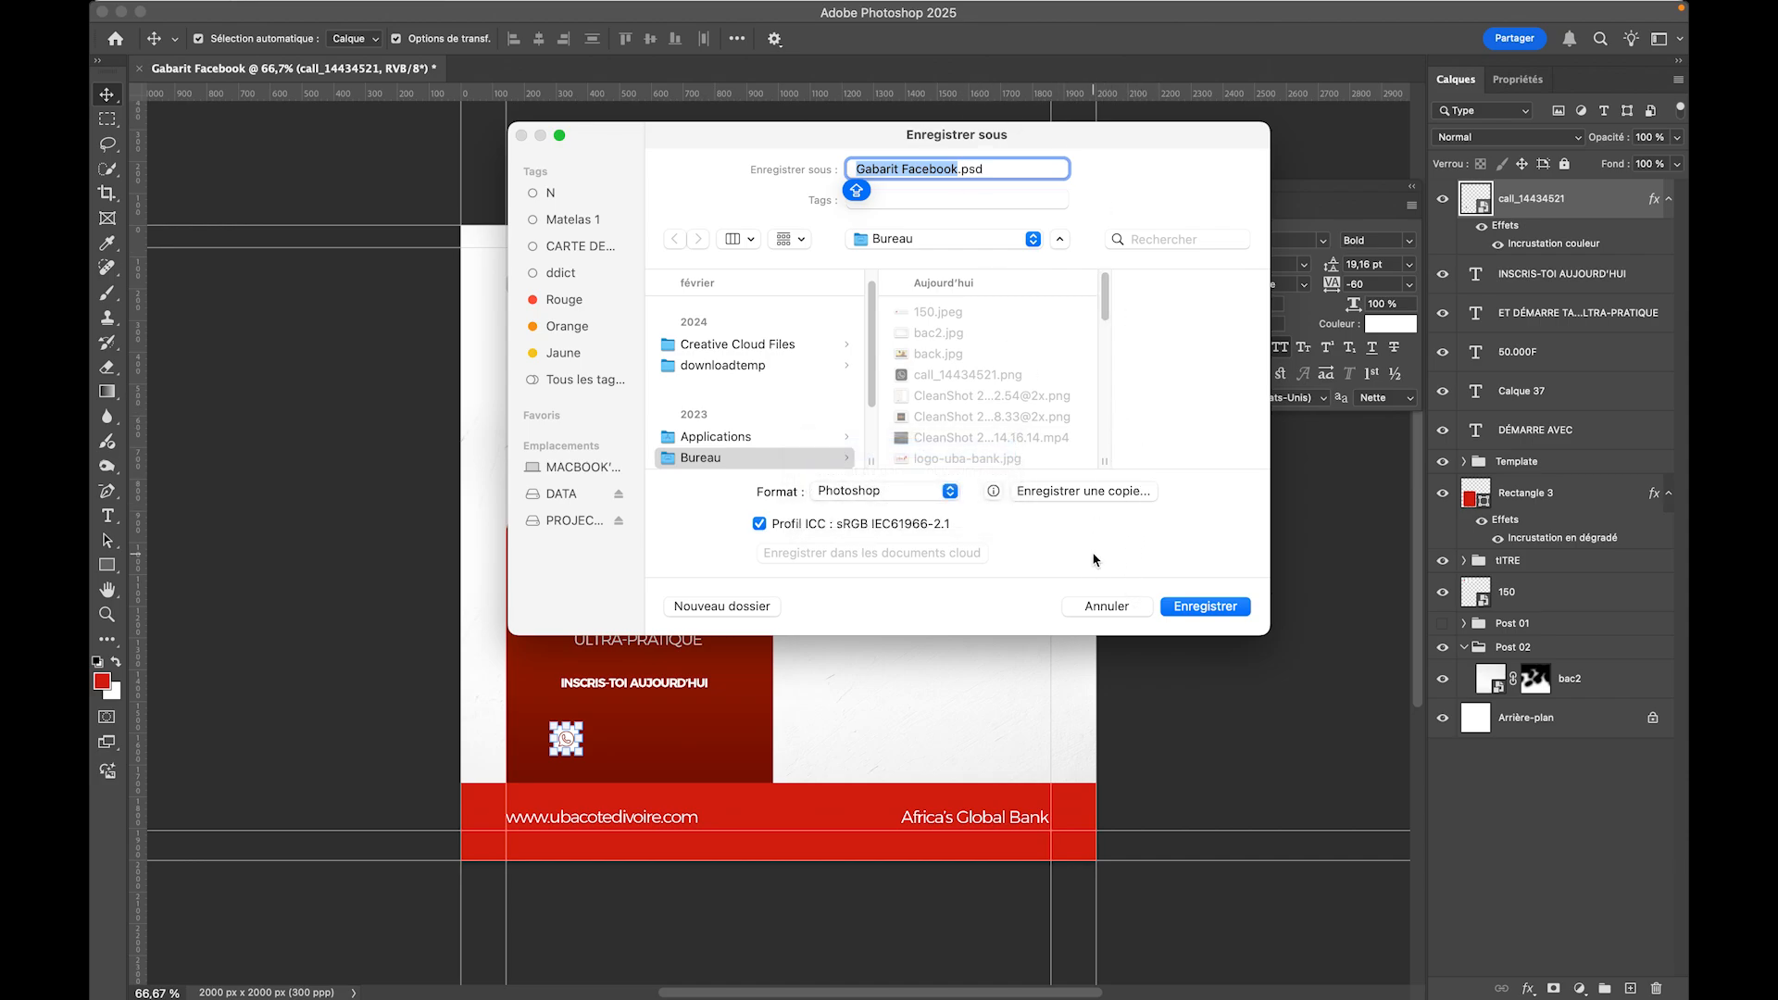
left_click(1108, 607)
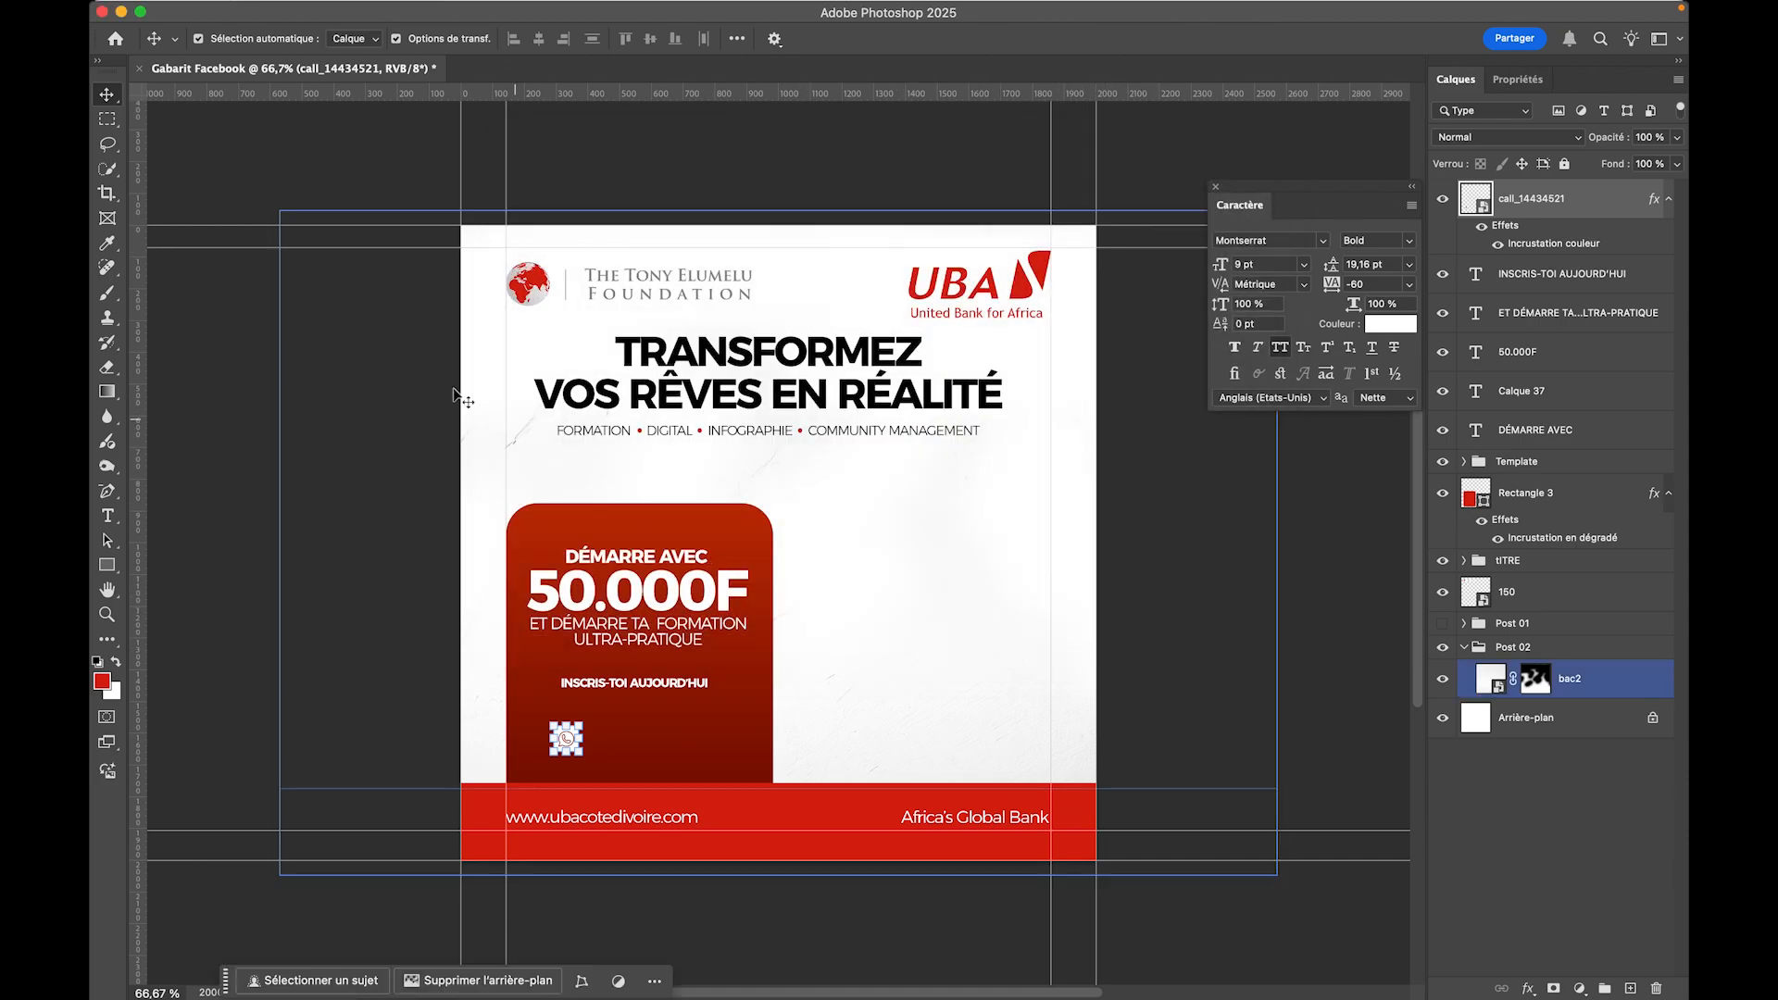